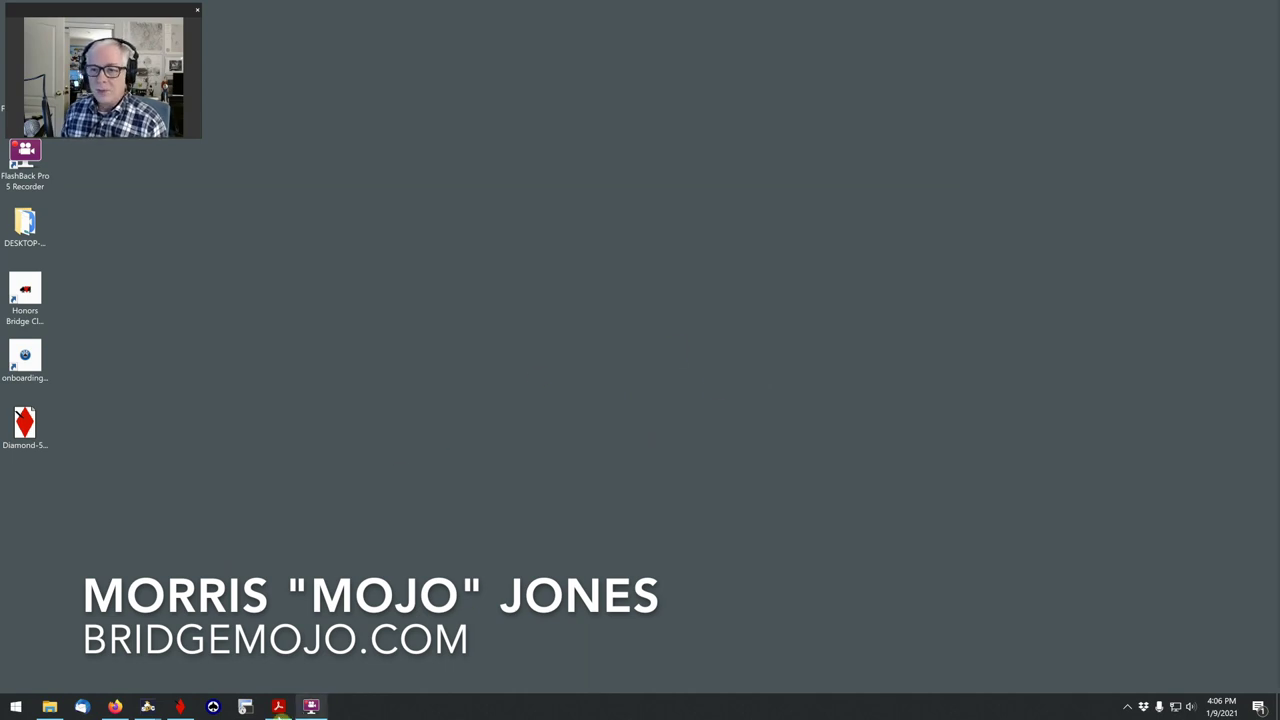
- Bring the Lesson 5 PDF, open at Exercise Three, up beside BridgeComposer's empty board
click(278, 706)
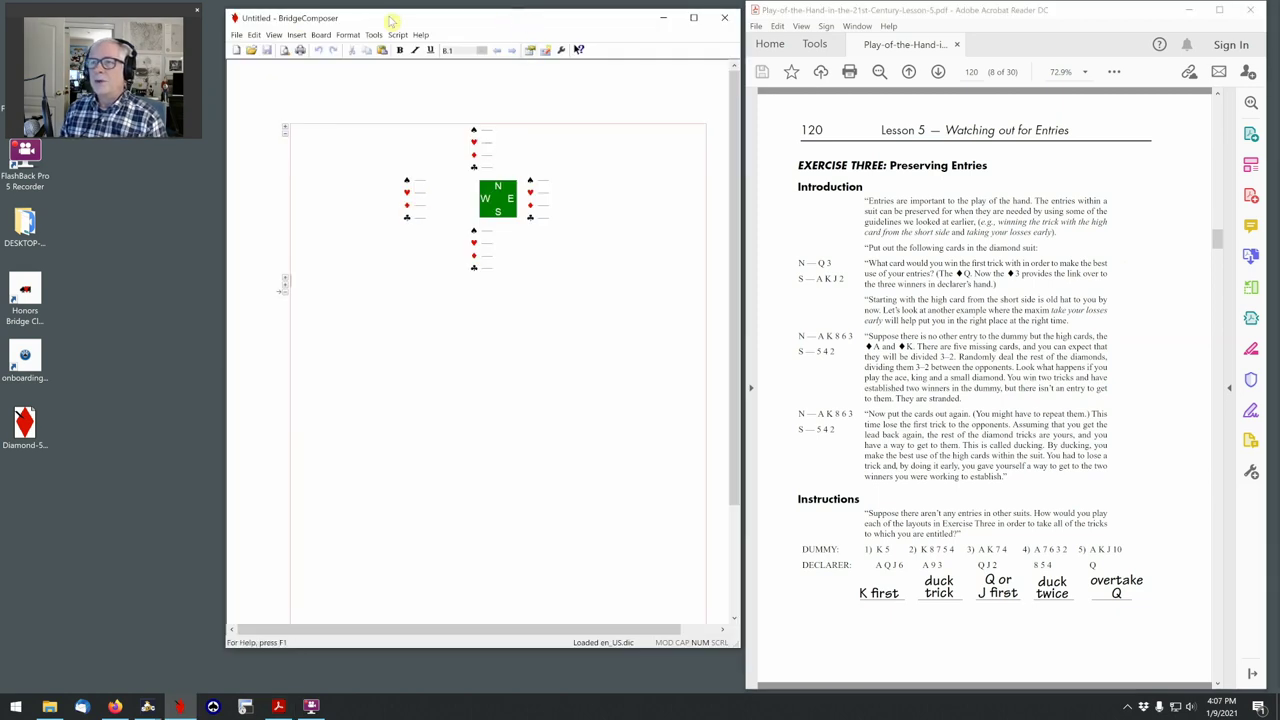
- Open Diamond-5-example.pbn from the Desktop and check the board list, staying on Ex 1
click(251, 50)
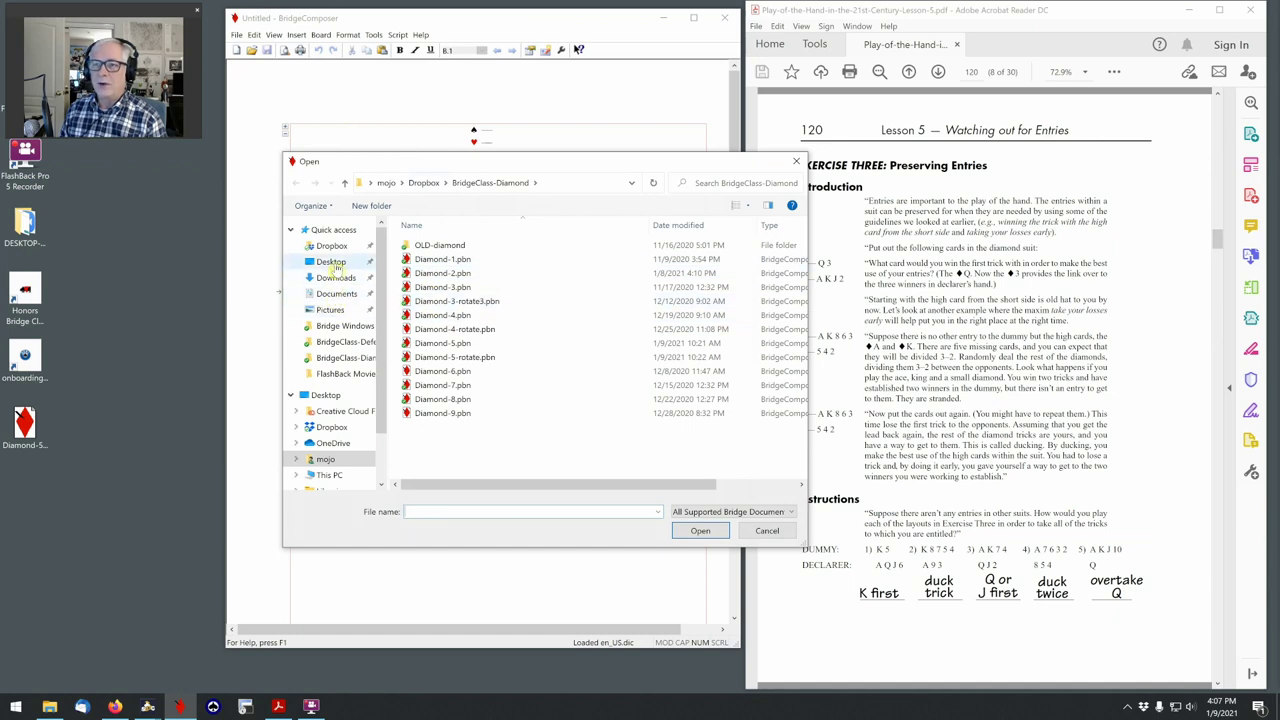
click(333, 262)
double_click(540, 258)
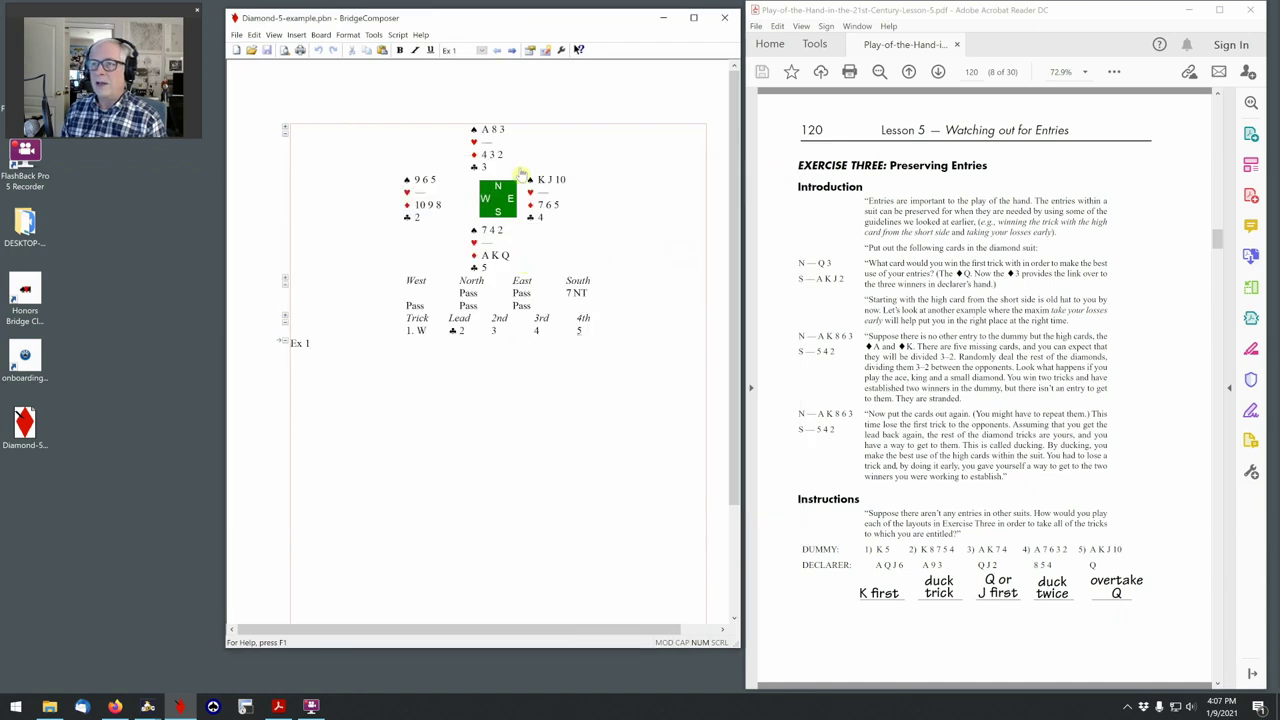
click(481, 50)
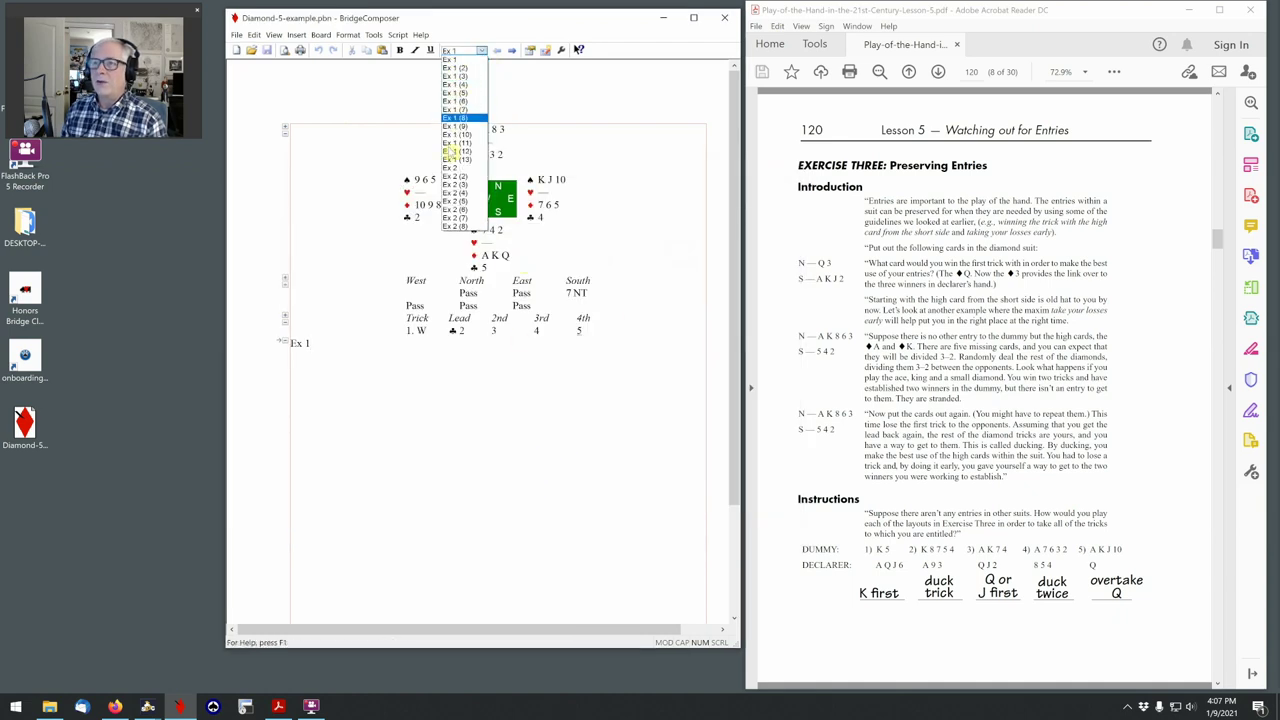
click(528, 390)
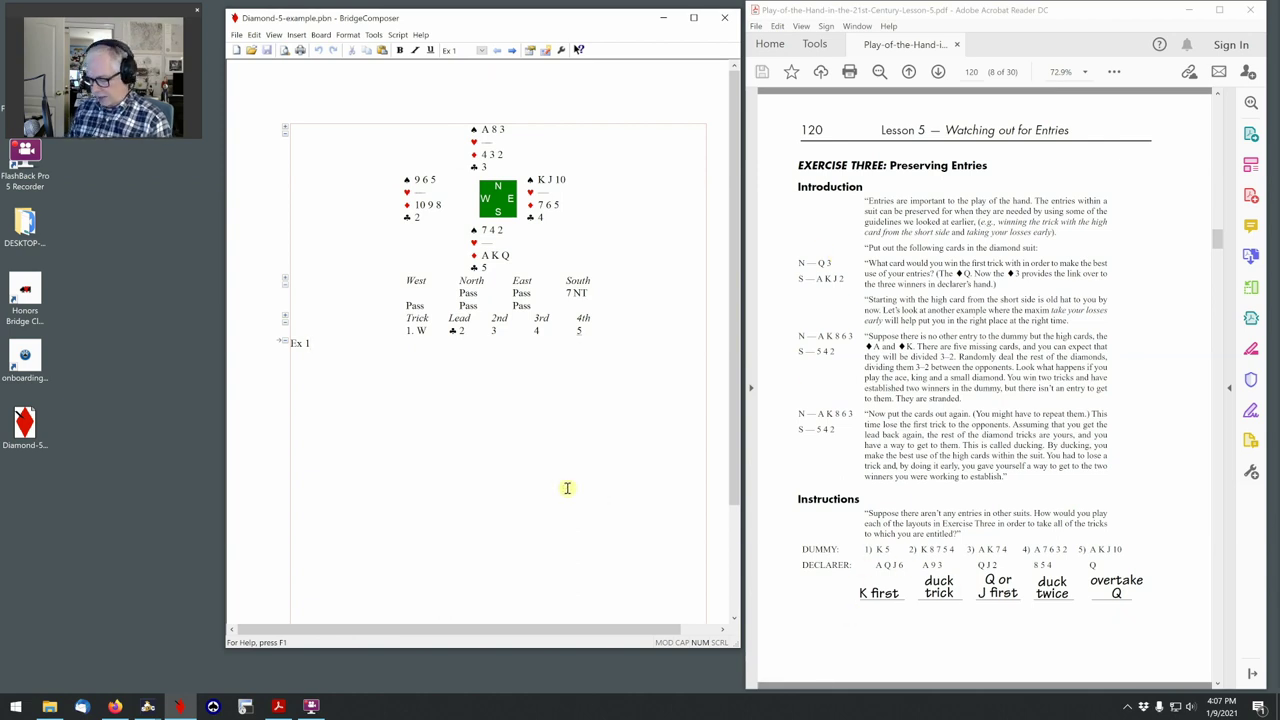
- Create board Ex 3 with only diamonds: North Q 3, South A K J 2, accepting the partial-hand warning
click(321, 35)
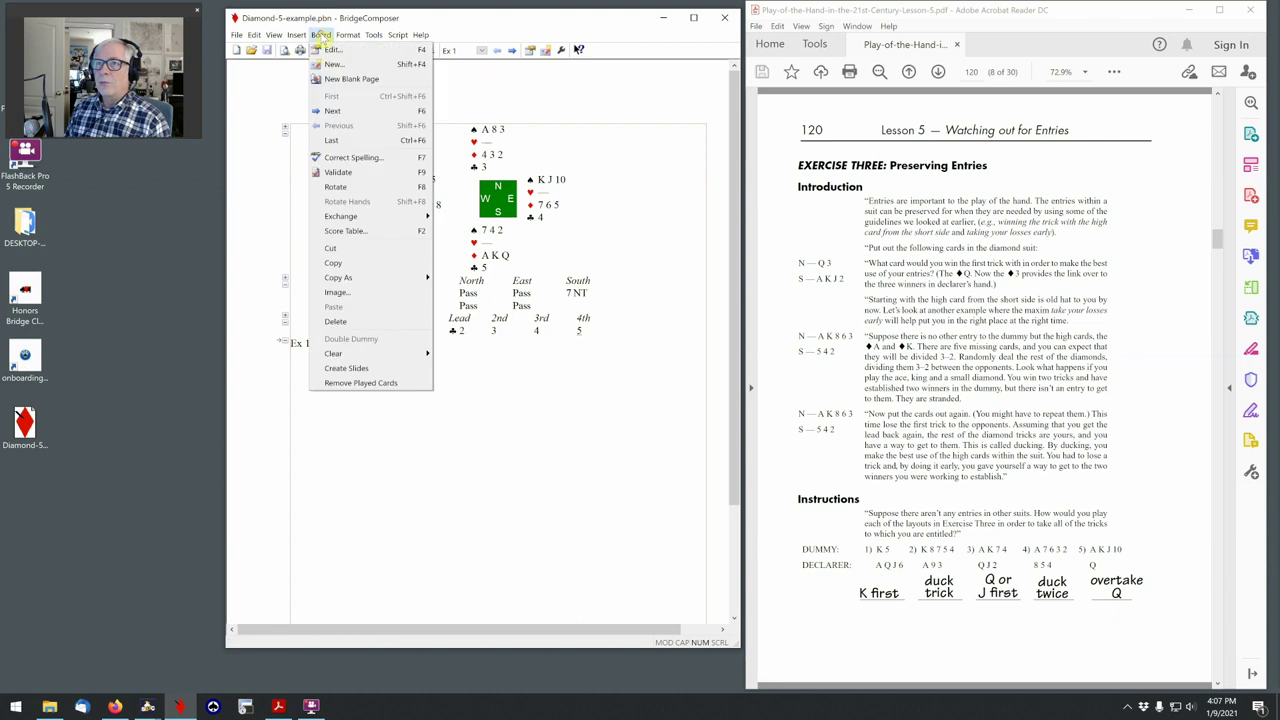
click(334, 64)
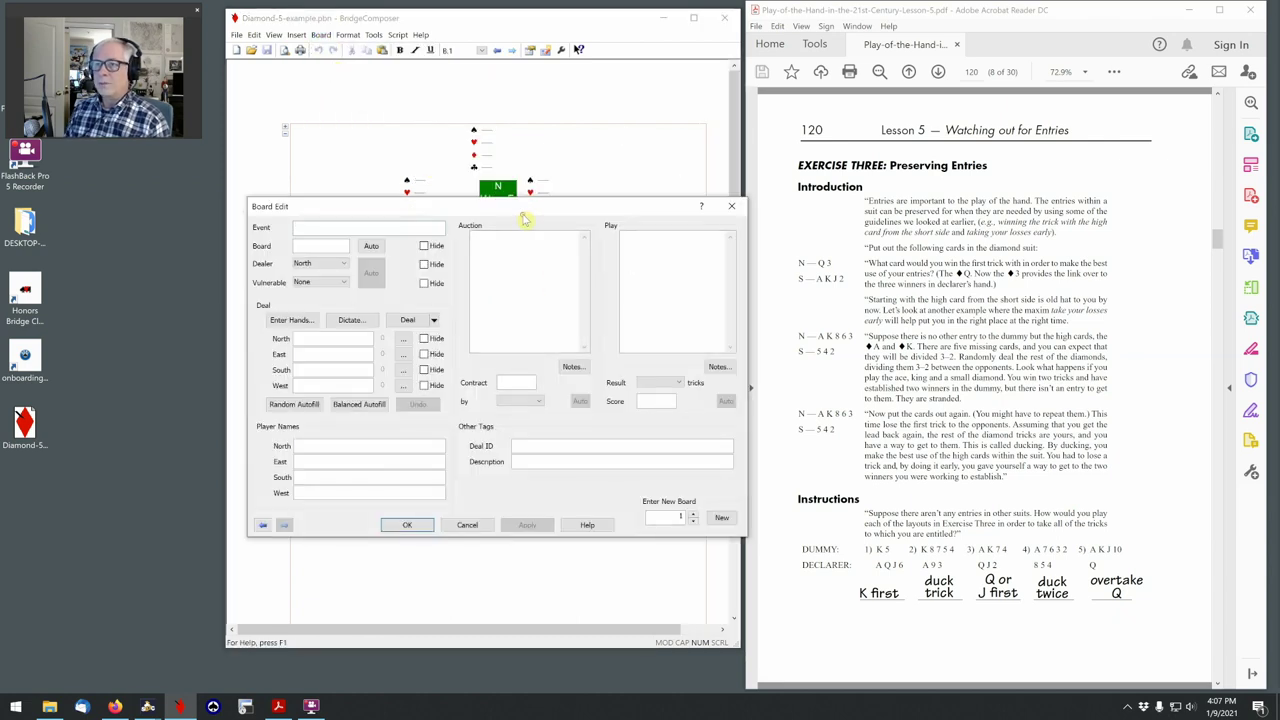
drag(522, 207, 507, 184)
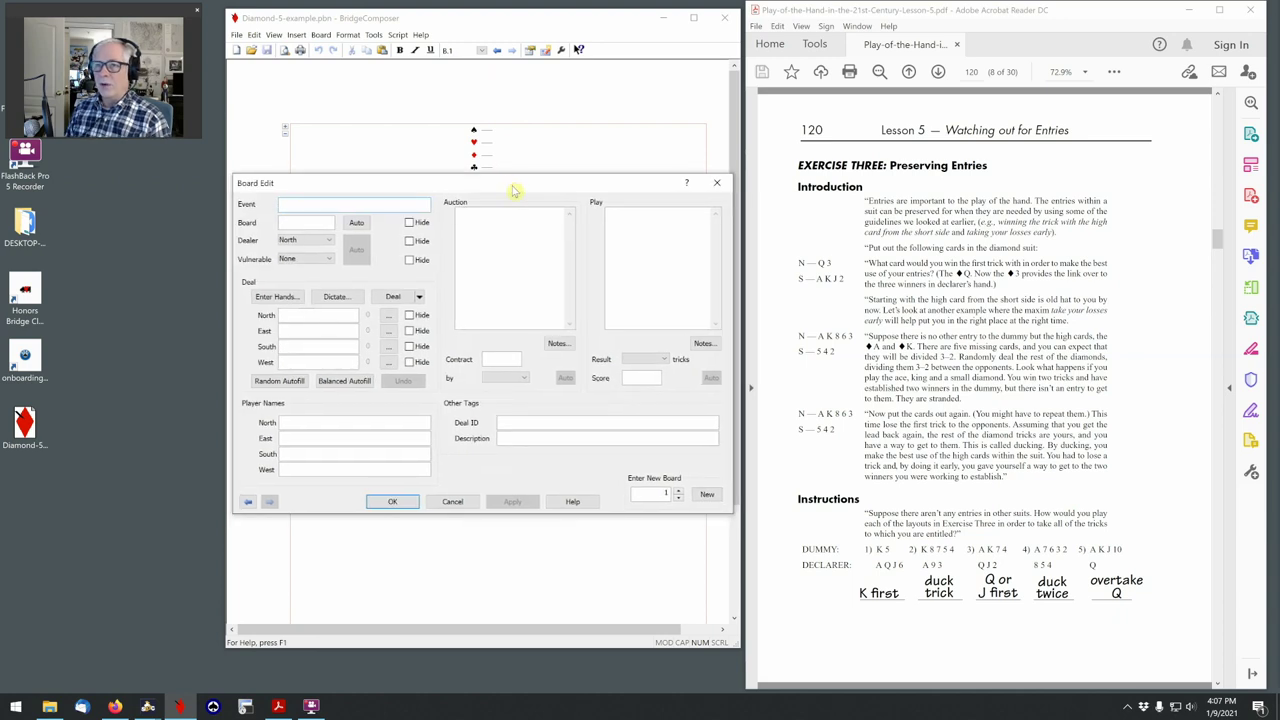
text(Ex 3)
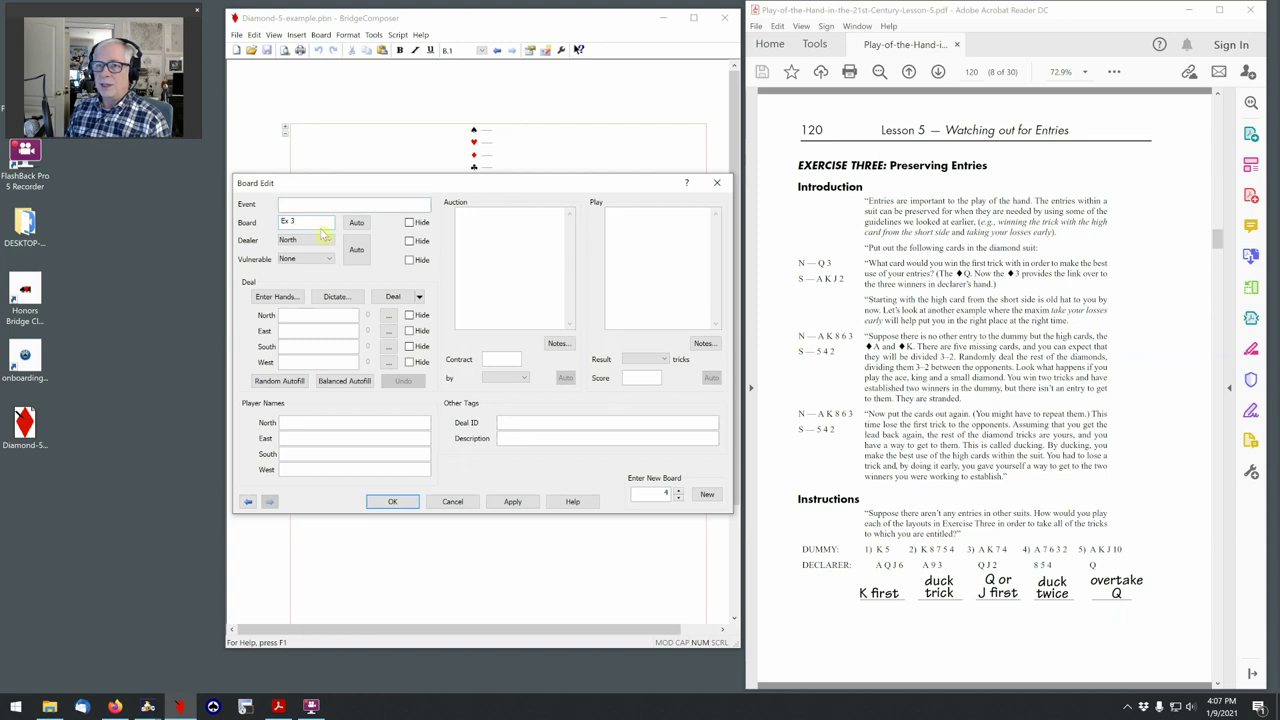
click(318, 315)
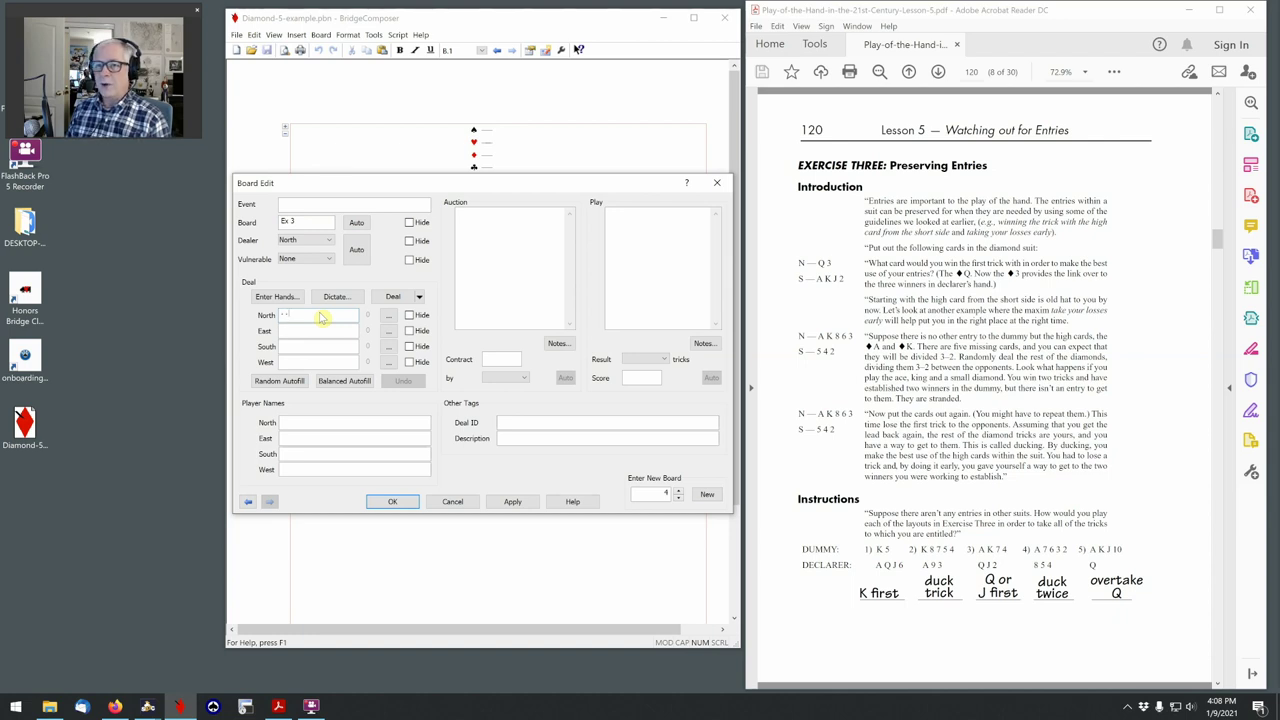
text(- - Q3)
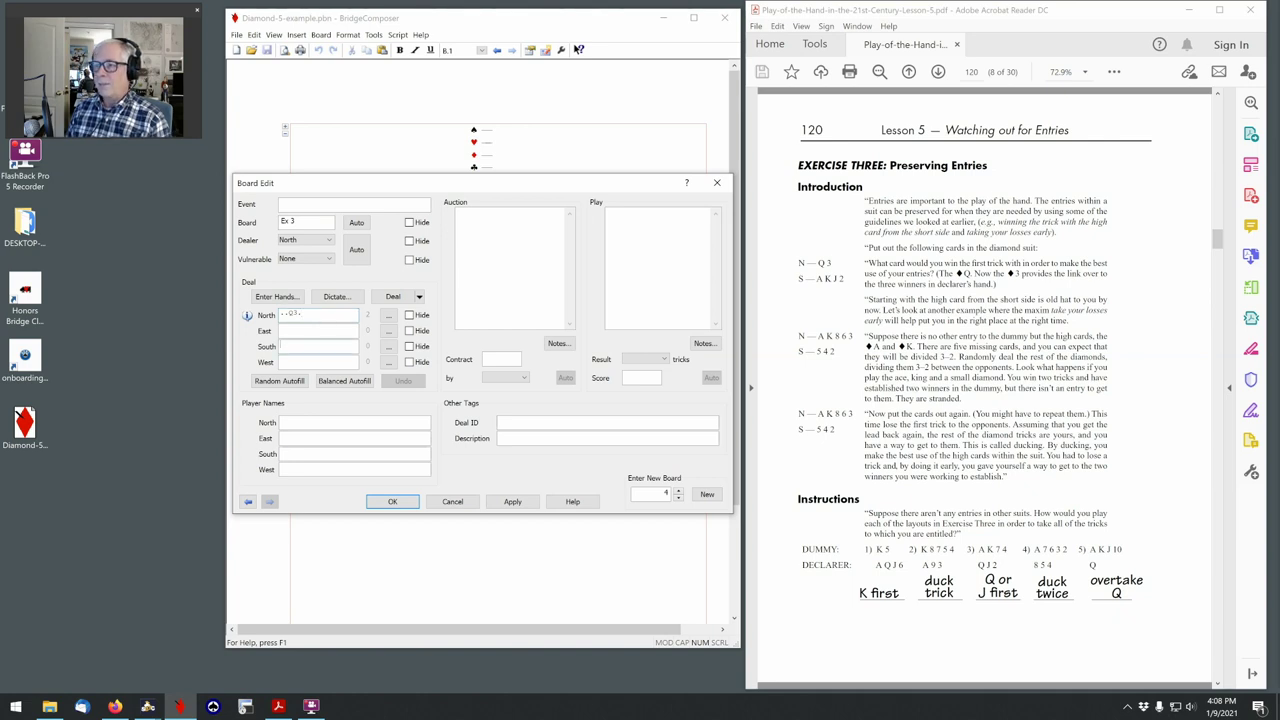
text(- - A)
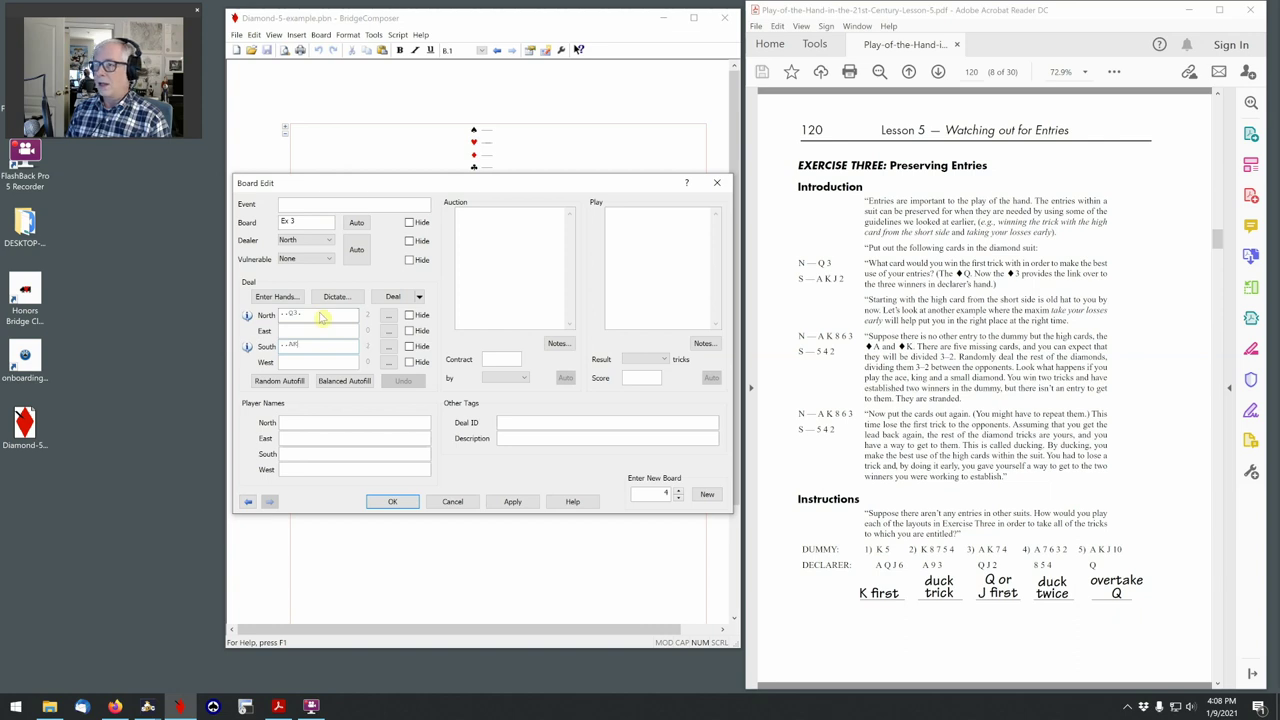
text(KJ2)
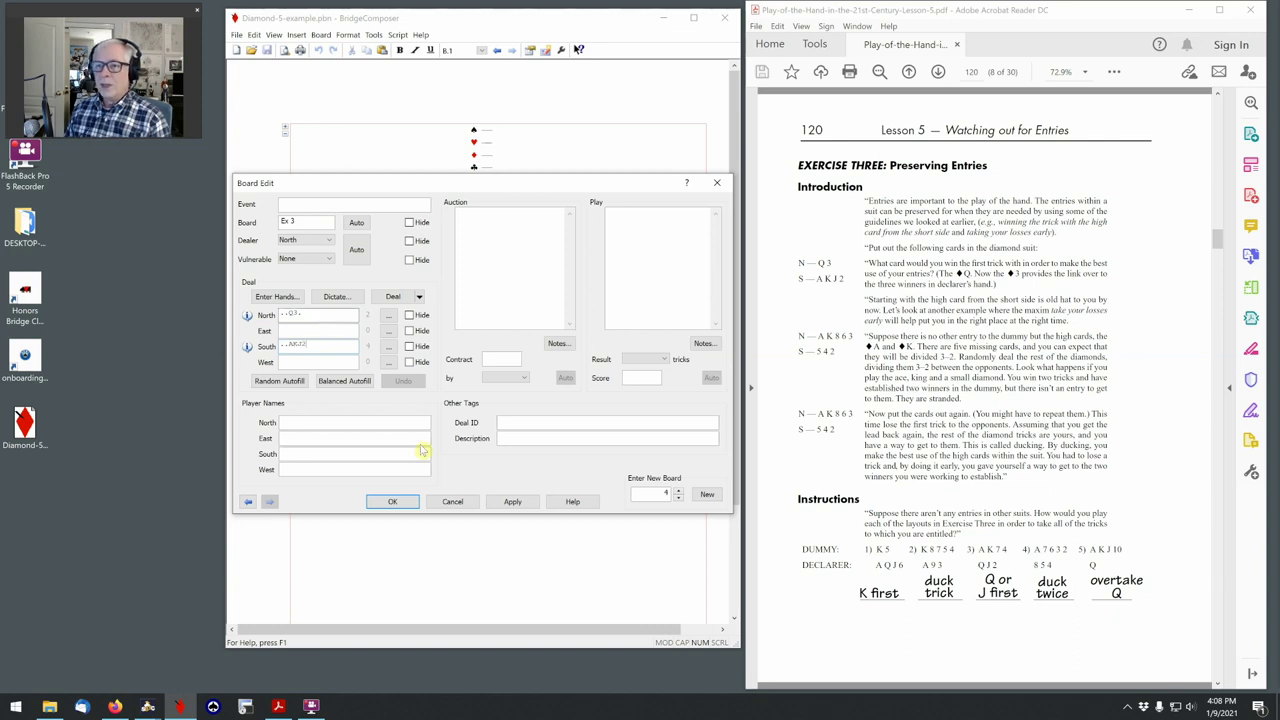
click(402, 504)
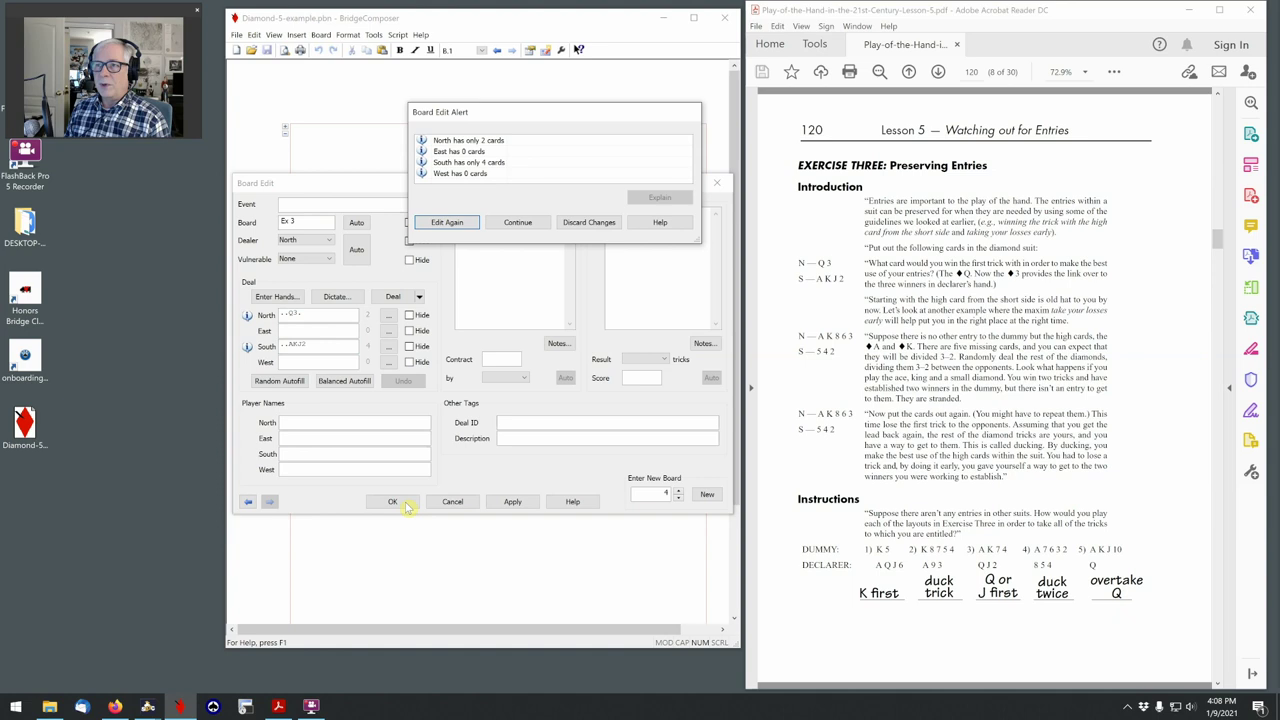
click(532, 222)
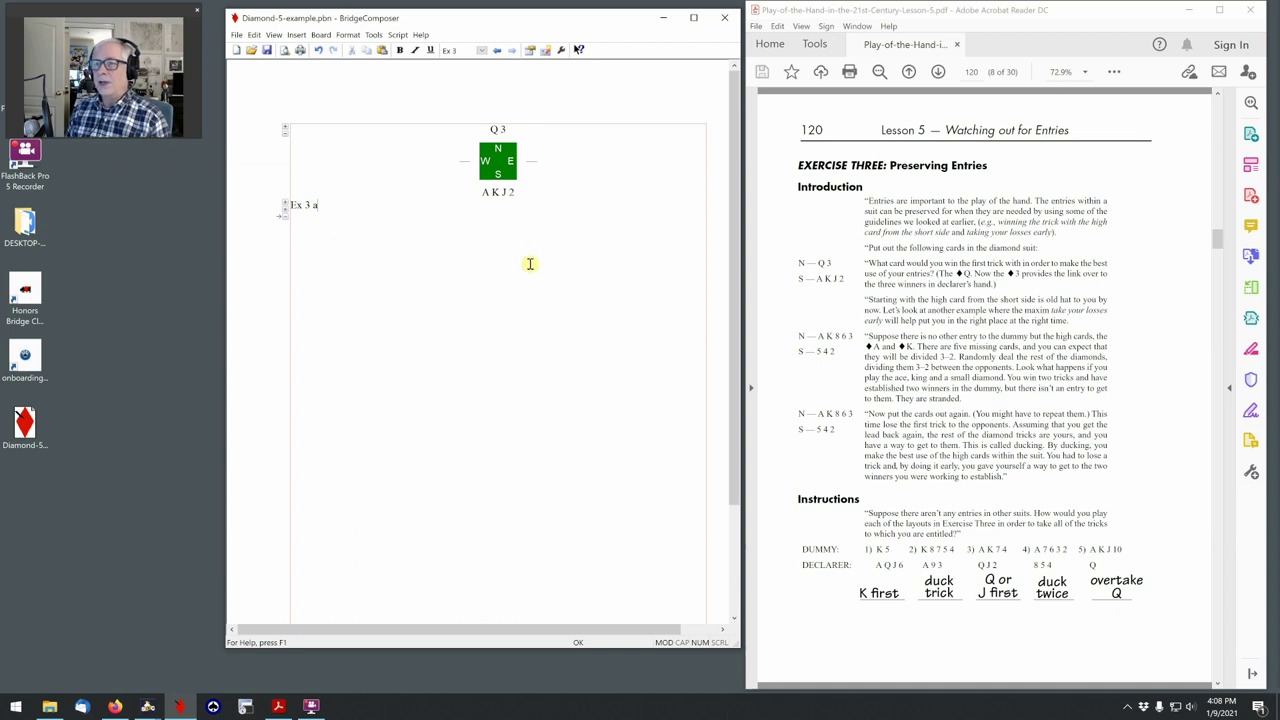
- Add West's diamond 7 6 5 4 and East's diamond 10 9 8 to board Ex 3
key(alt+b)
key(e)
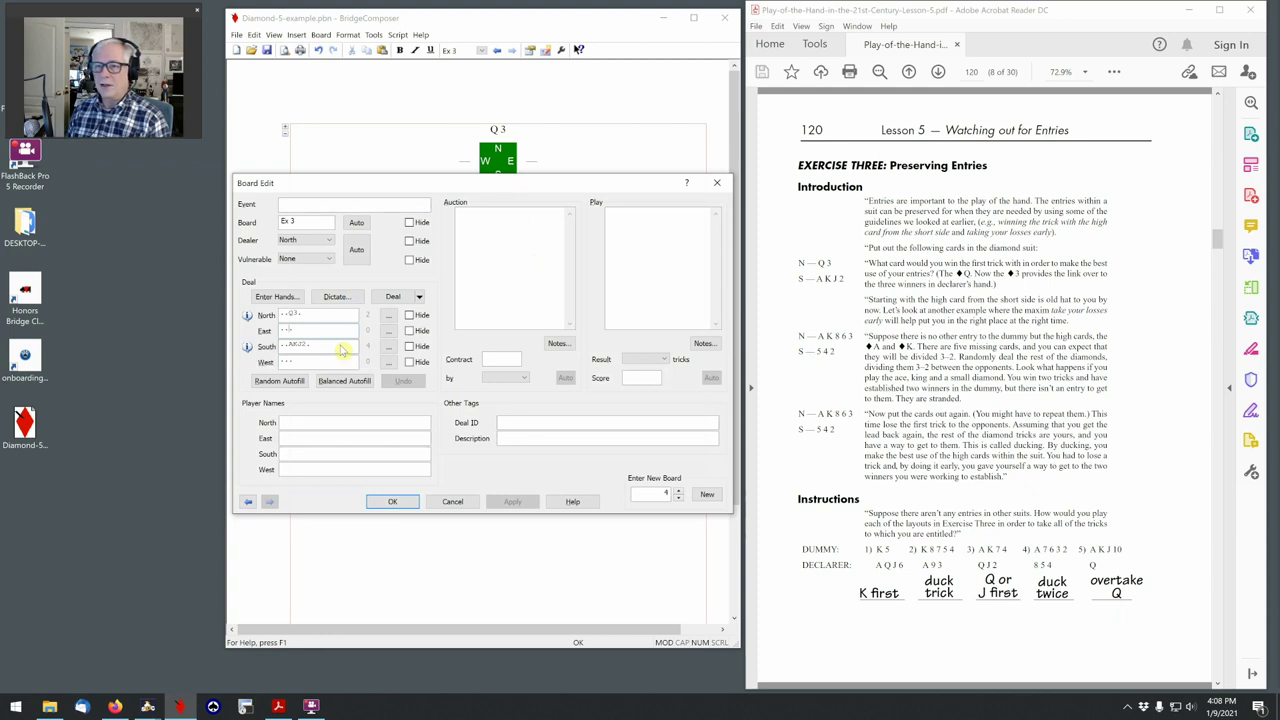
text(T98)
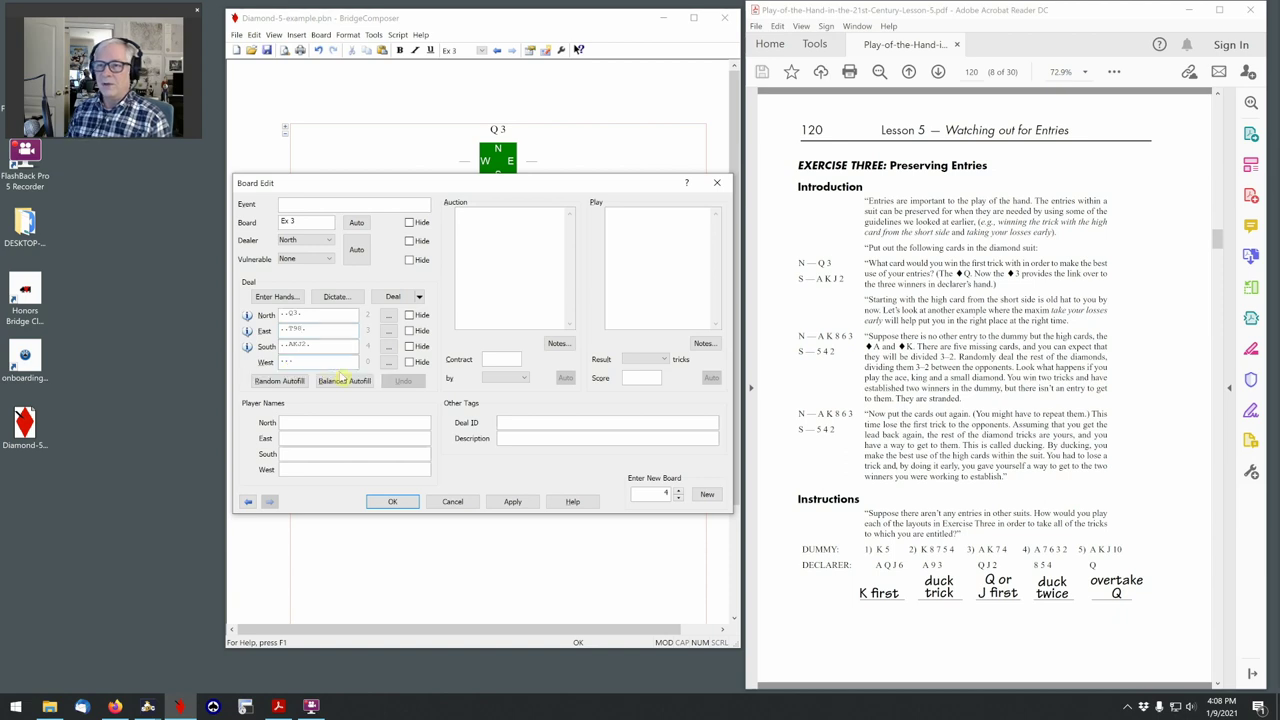
text(7654)
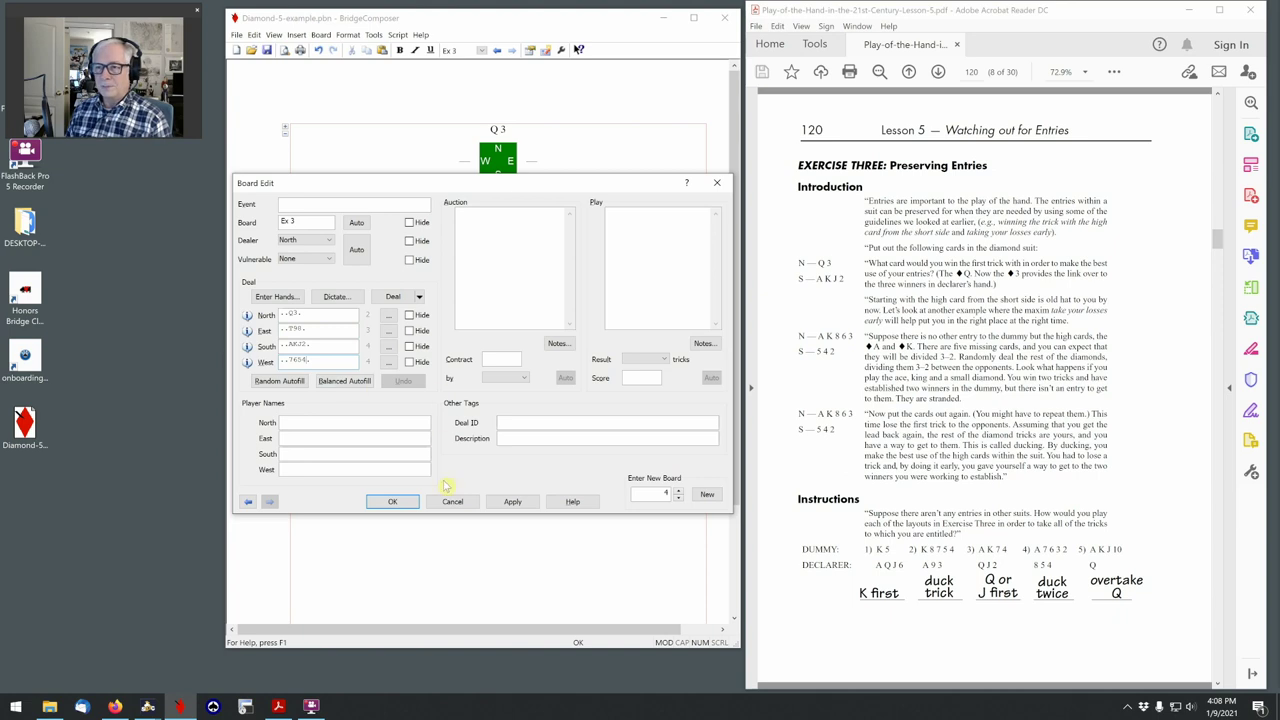
click(395, 503)
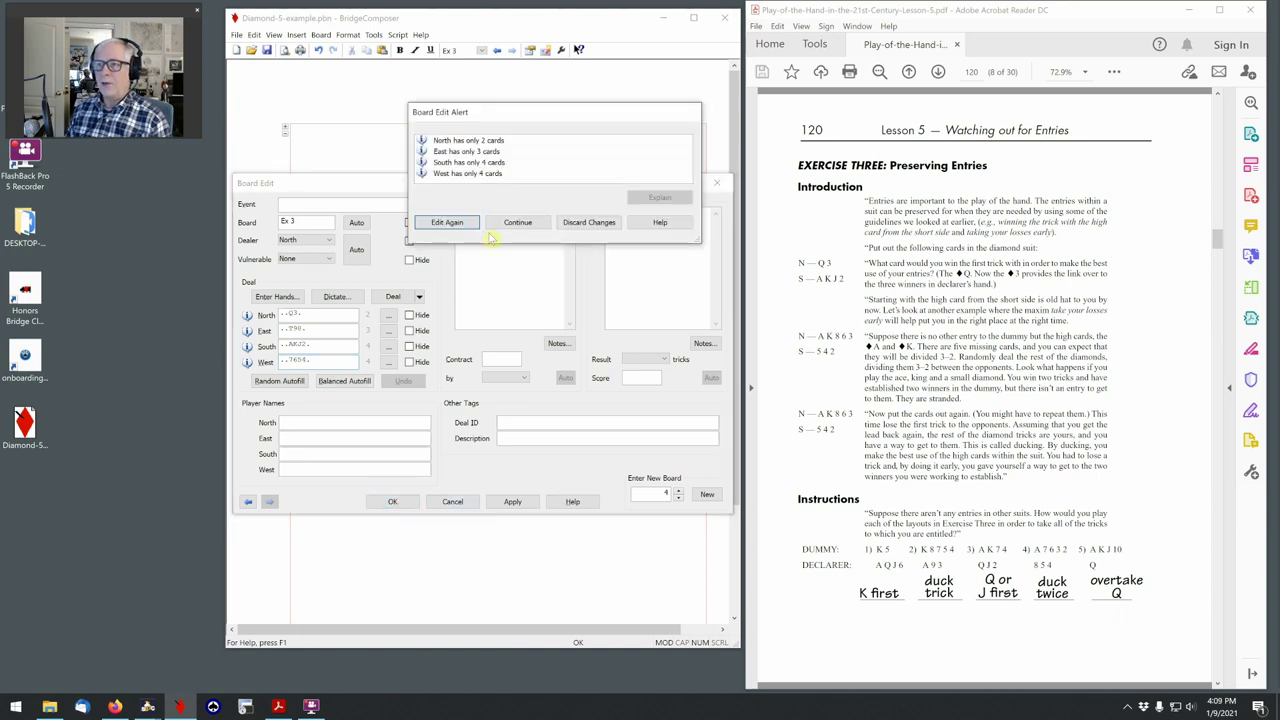
click(517, 222)
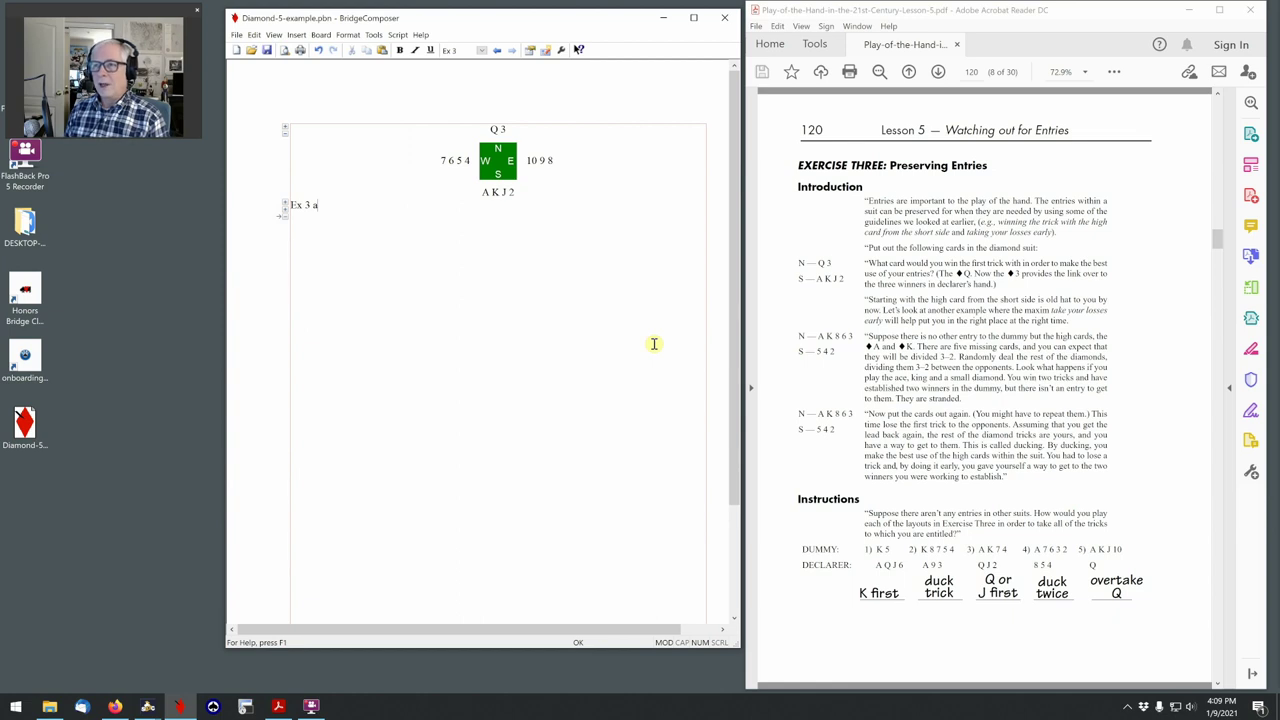
- Add spades to Ex 3: North A 6 5, East K Q J, South 4 3 2, West 10 9 8
key(alt+b)
key(Return)
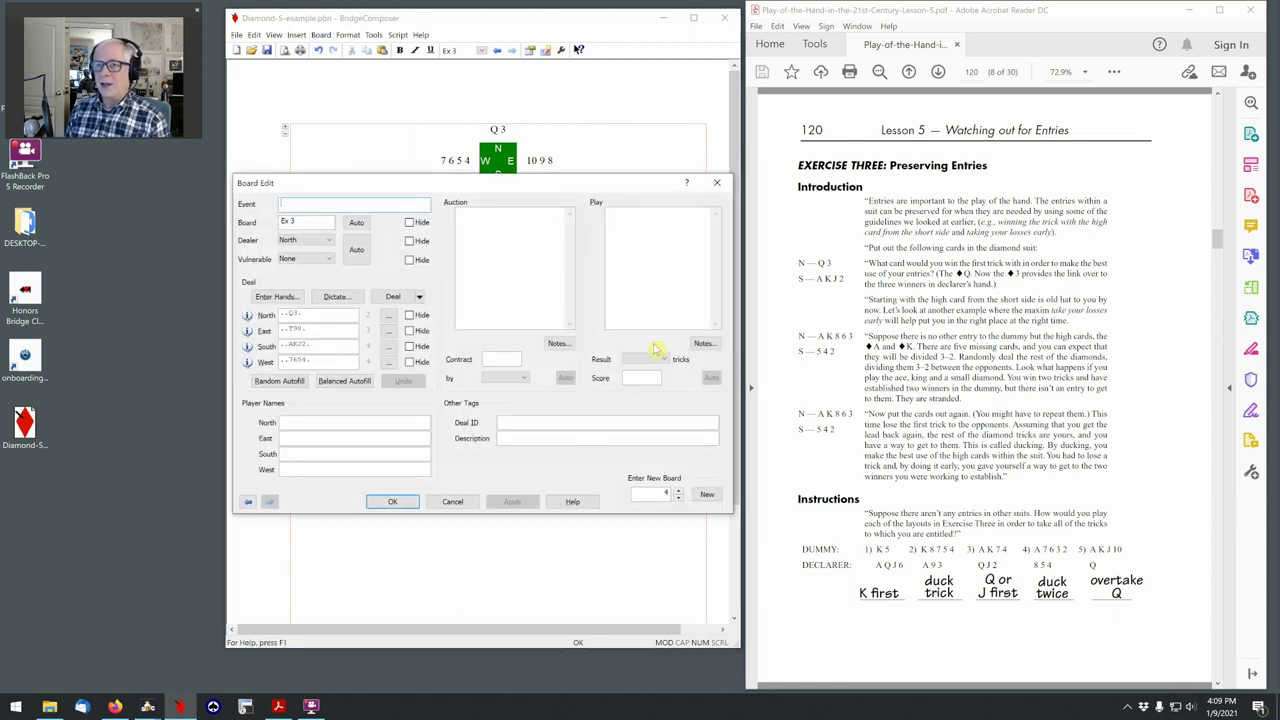
click(393, 346)
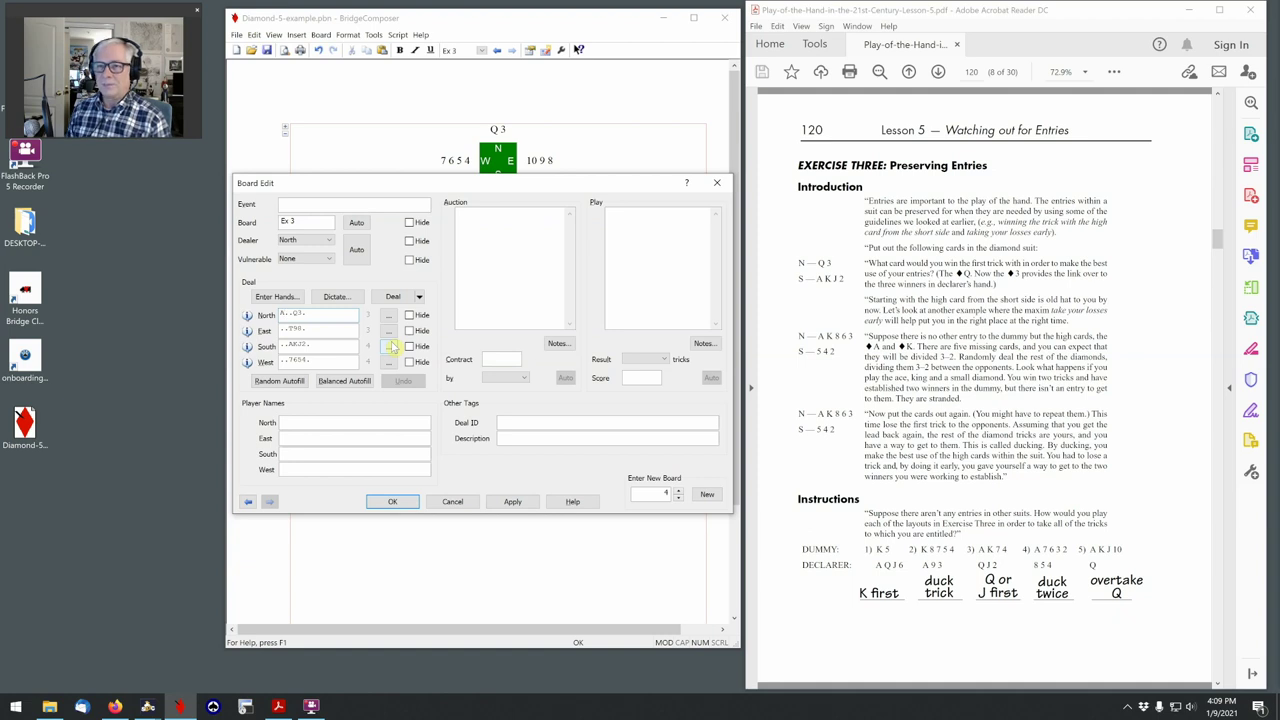
click(284, 346)
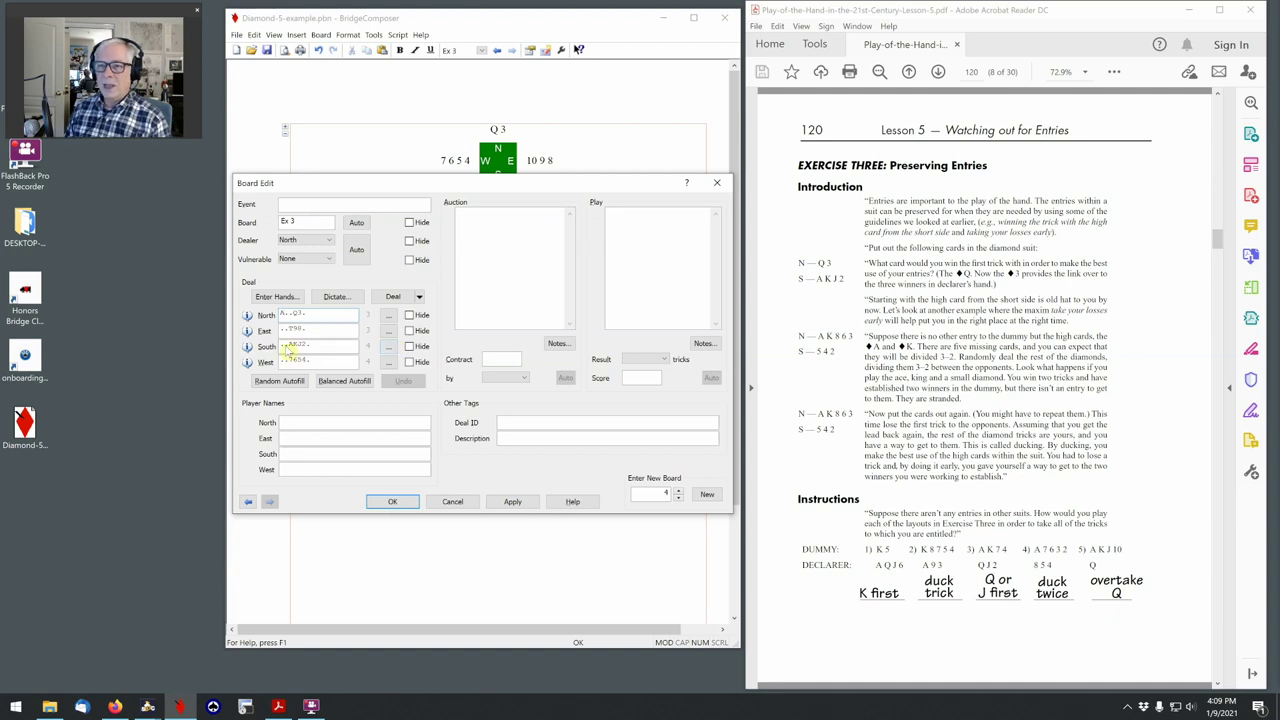
click(346, 382)
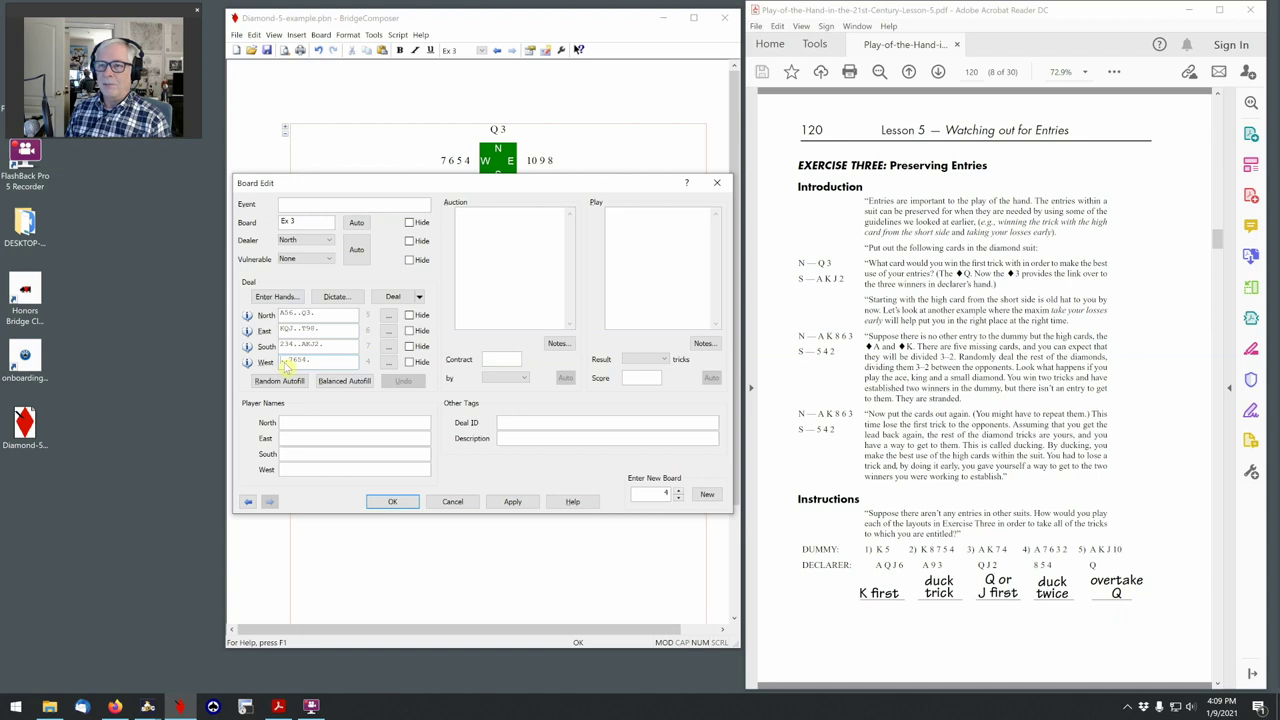
click(284, 361)
text(T98)
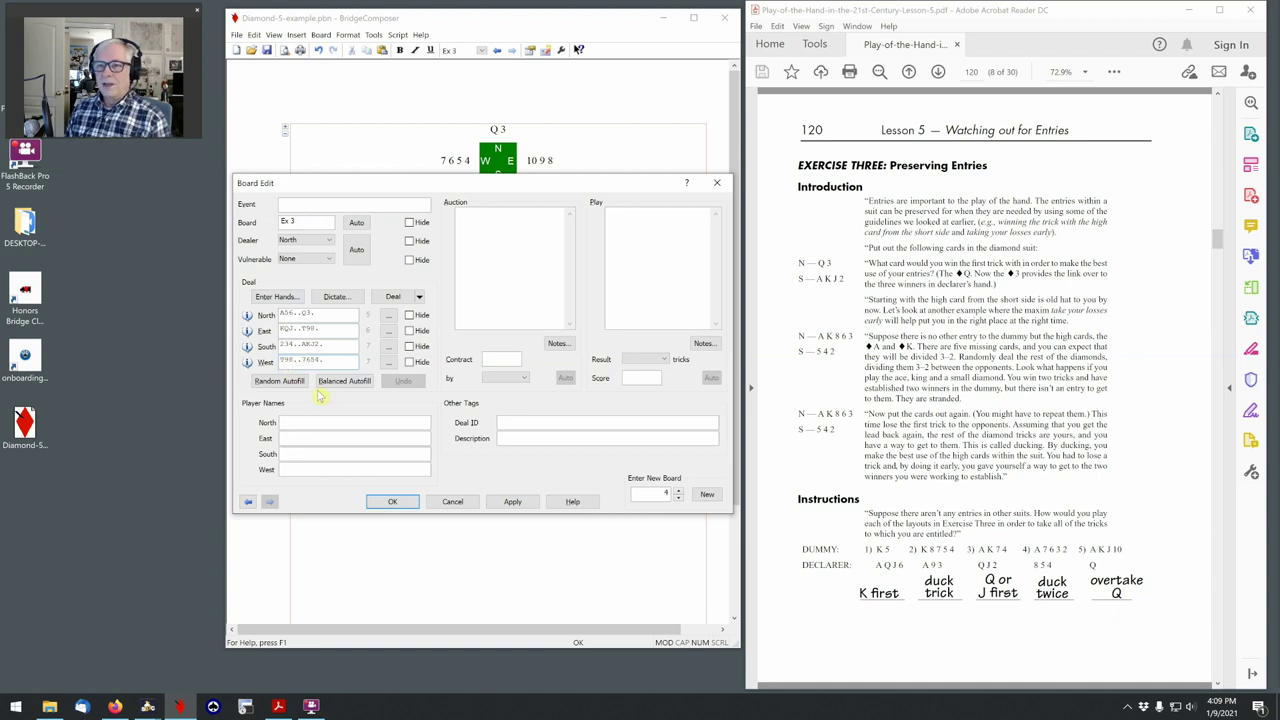
click(392, 501)
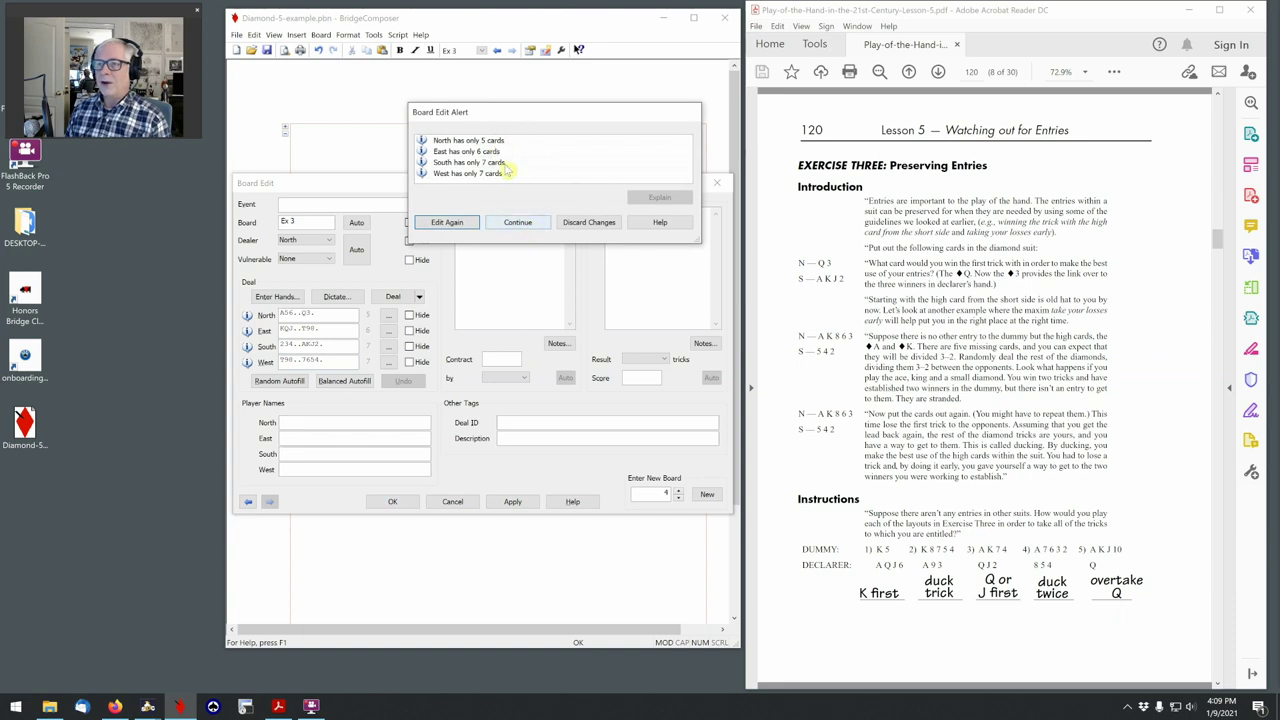
click(517, 222)
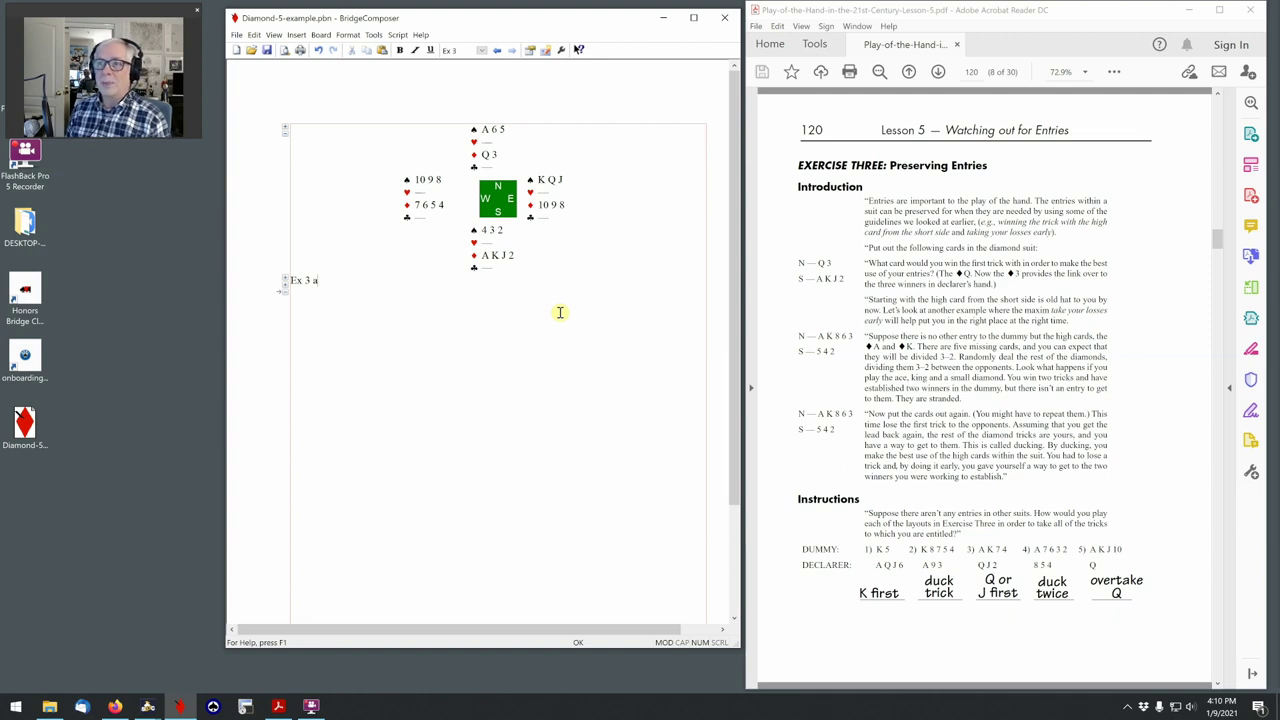
- Enter the Pass, Pass, 3NT auction by South and clubs N 3, W 2, E 4, S 5
key(alt+b)
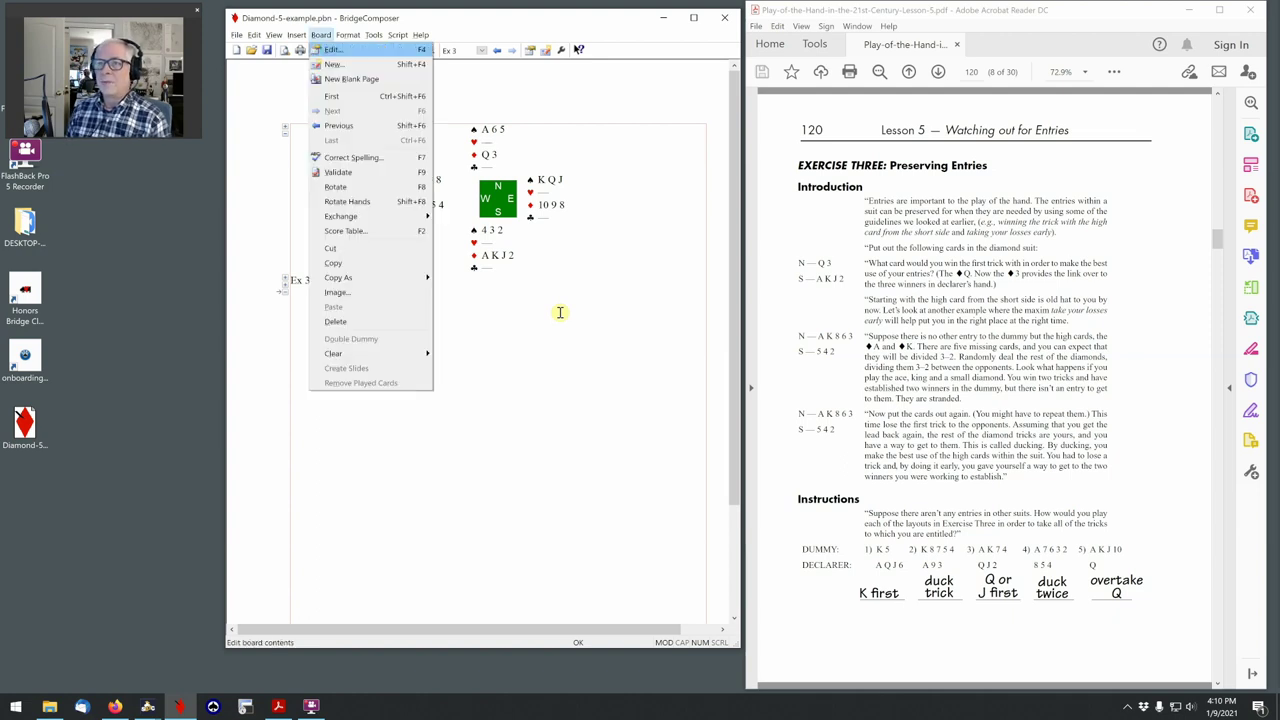
key(Return)
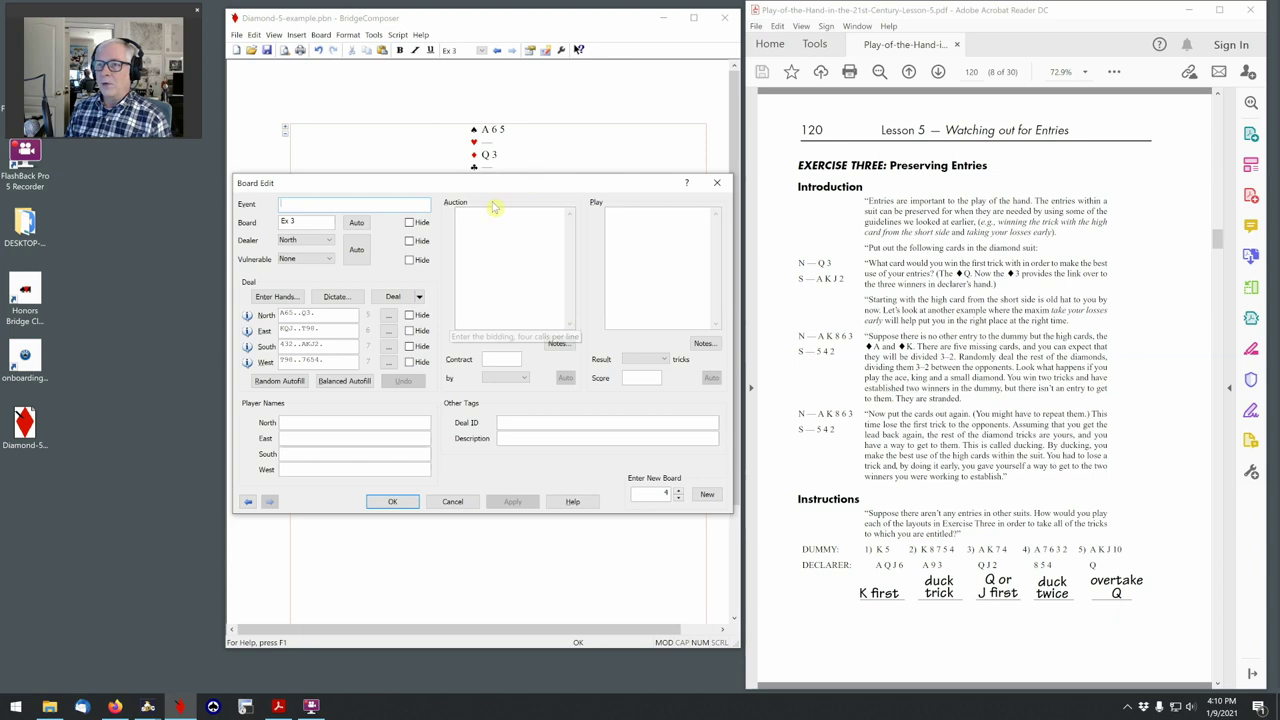
click(500, 233)
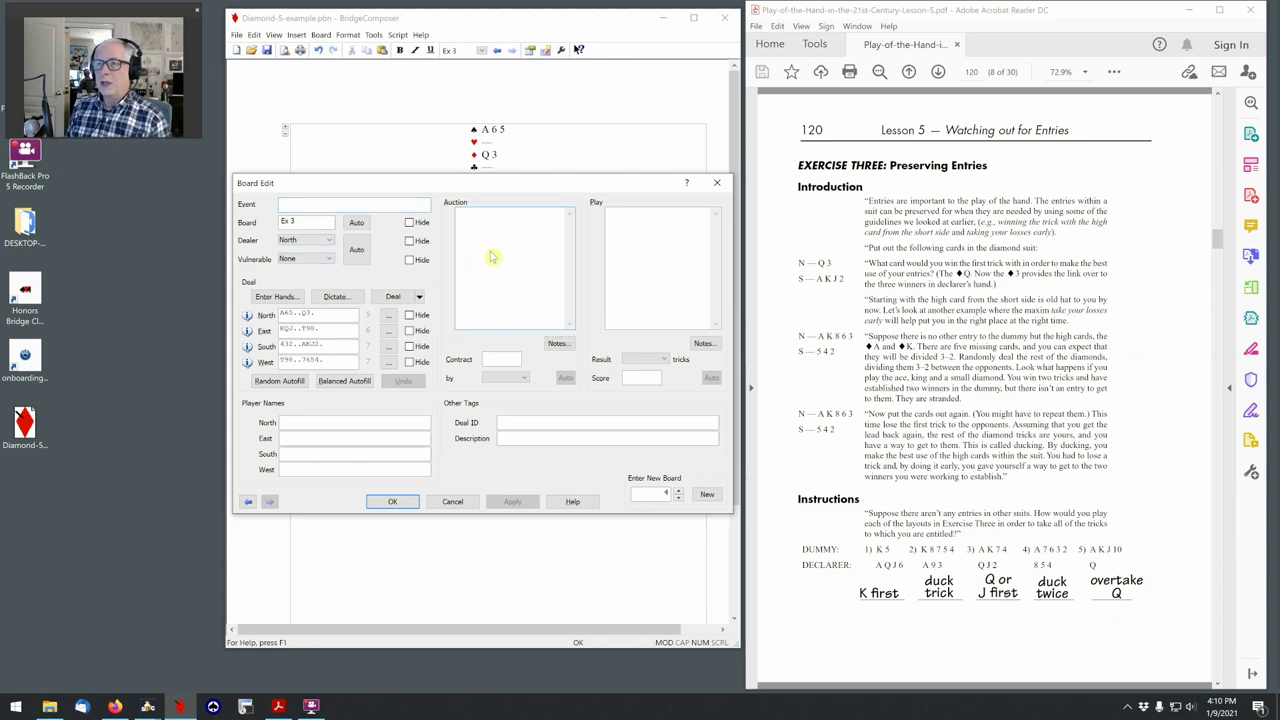
text(p p 3nt p p p)
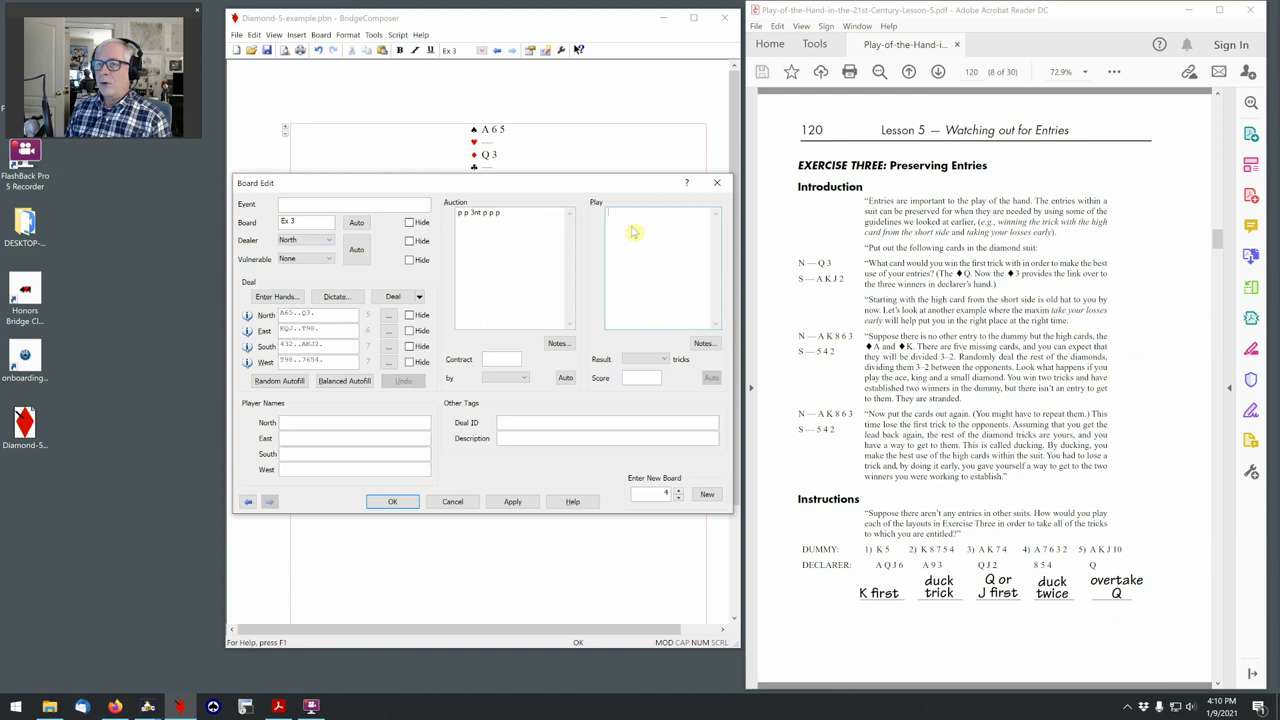
click(342, 362)
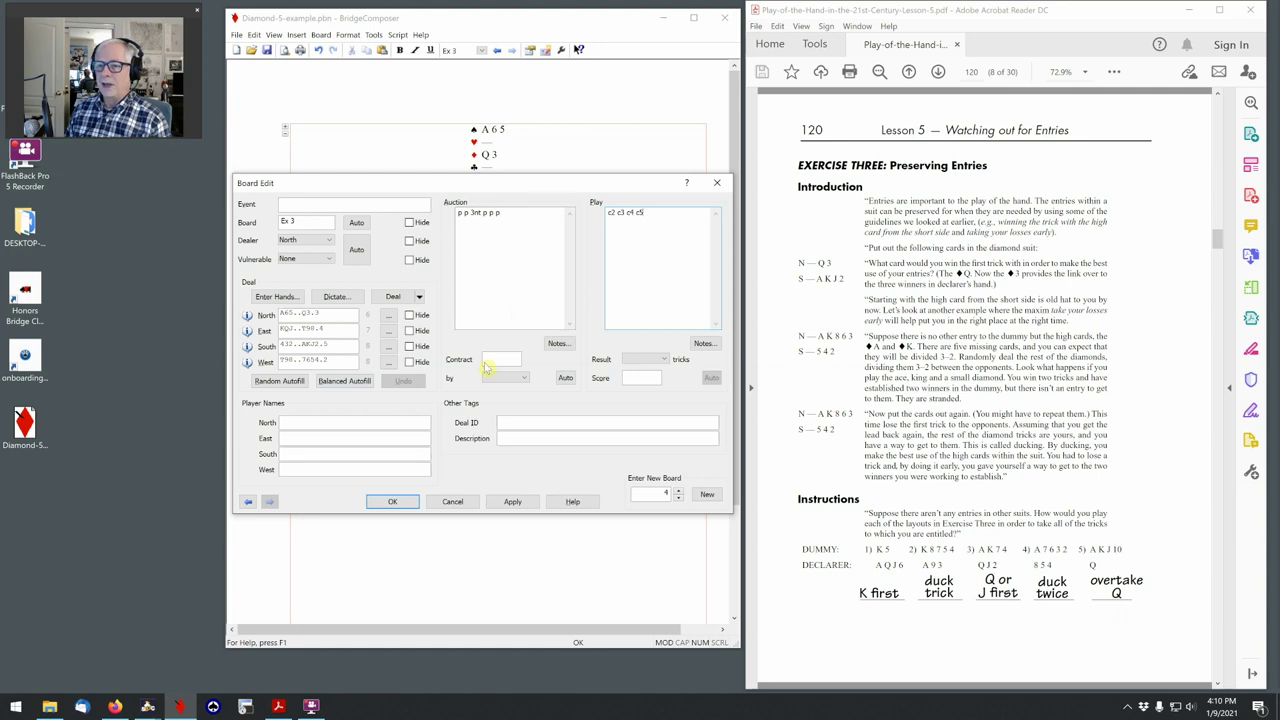
click(392, 501)
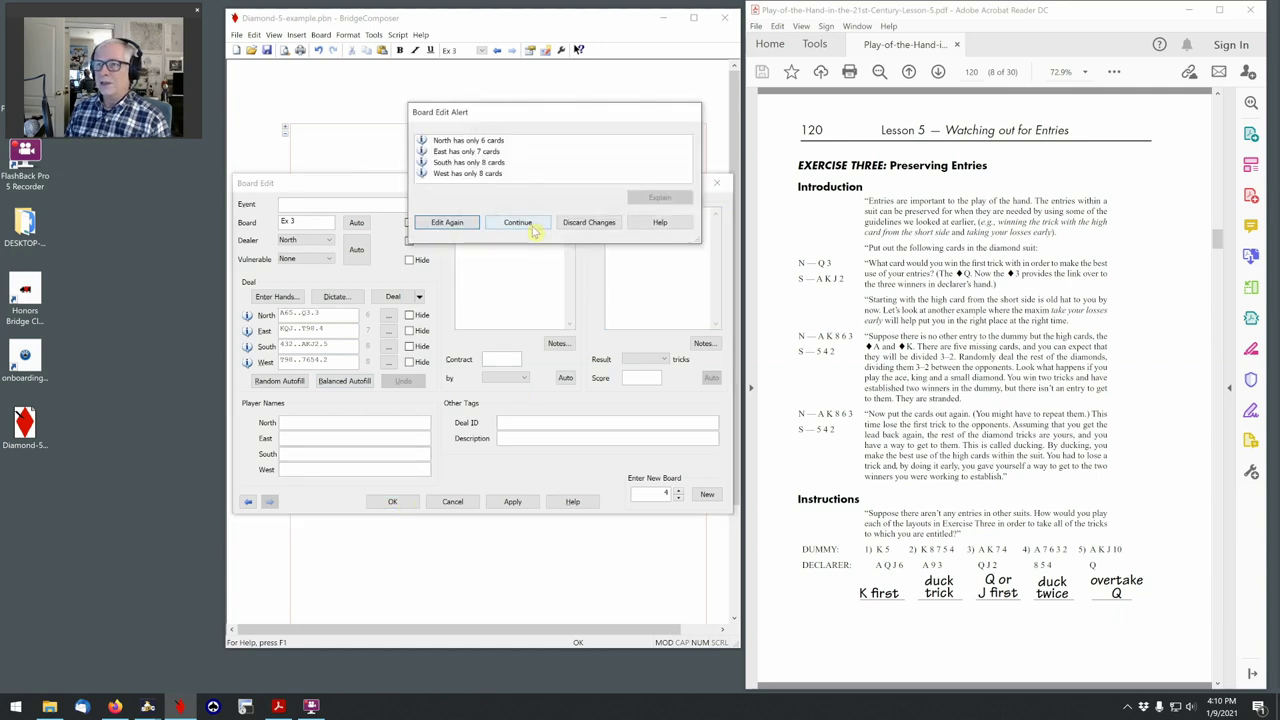
click(535, 229)
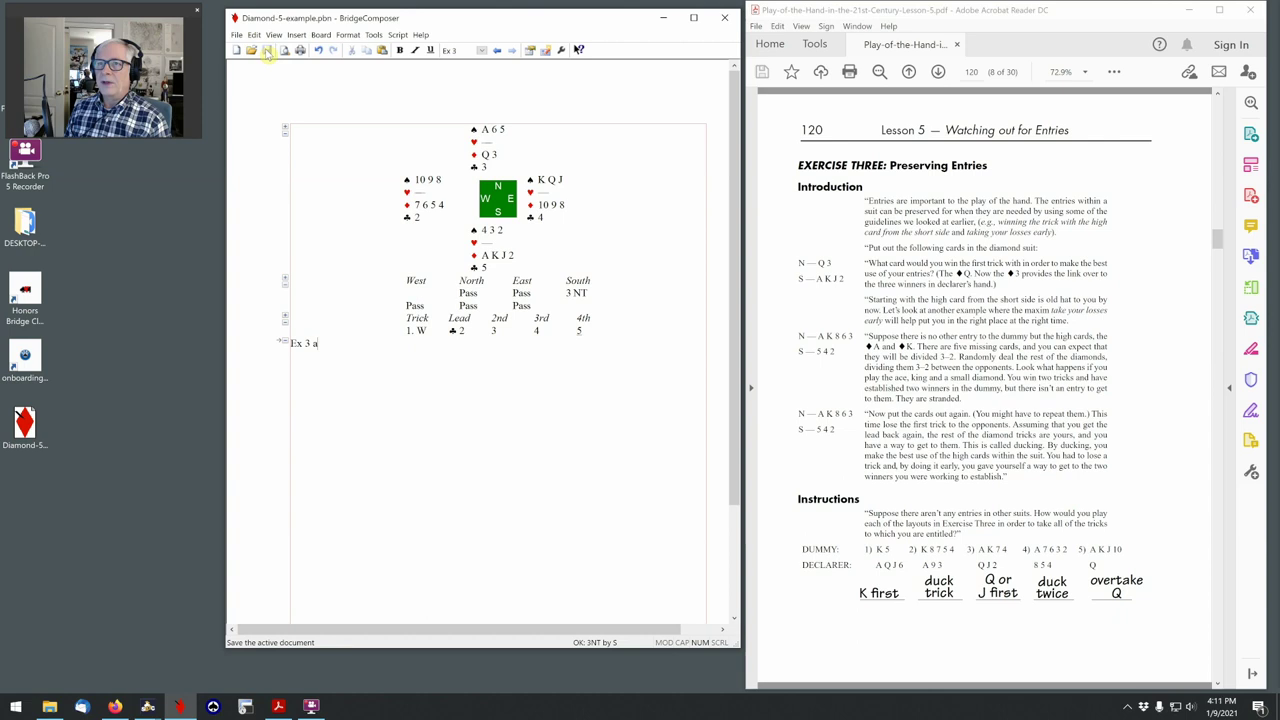
- Minimize BridgeComposer and the Acrobat Lesson 5 PDF to clear the desktop
click(665, 22)
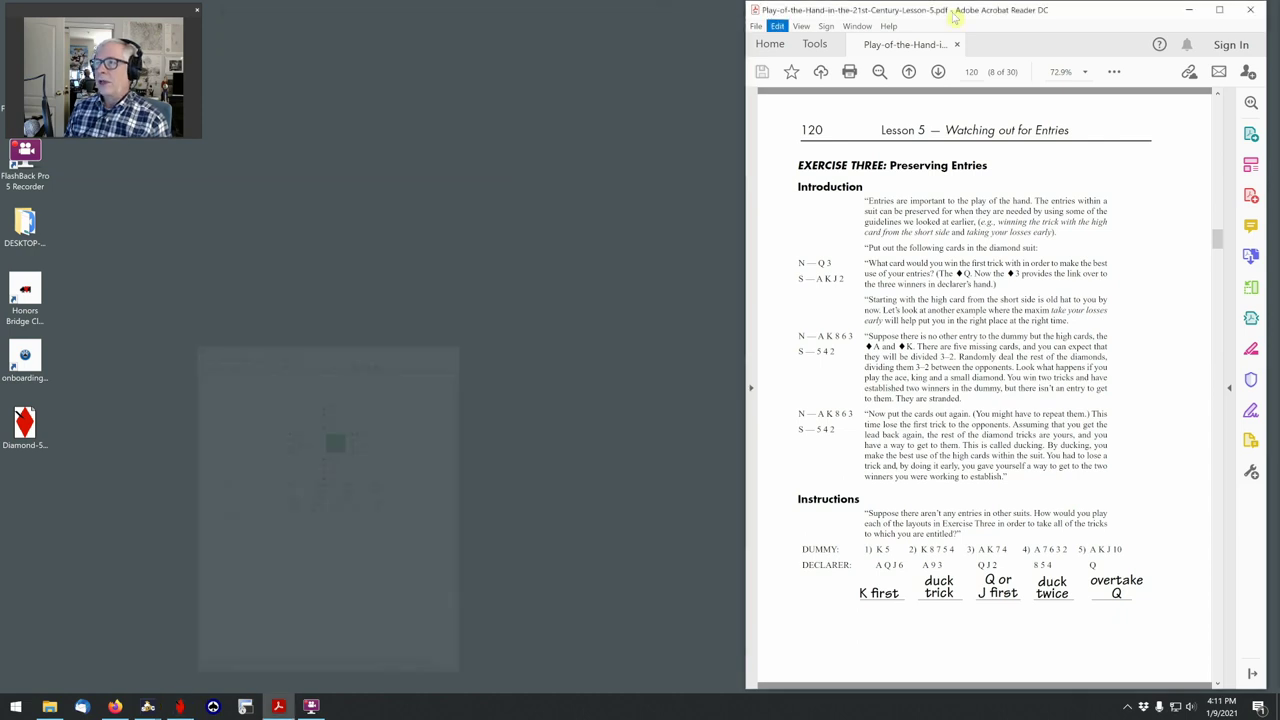
click(1190, 12)
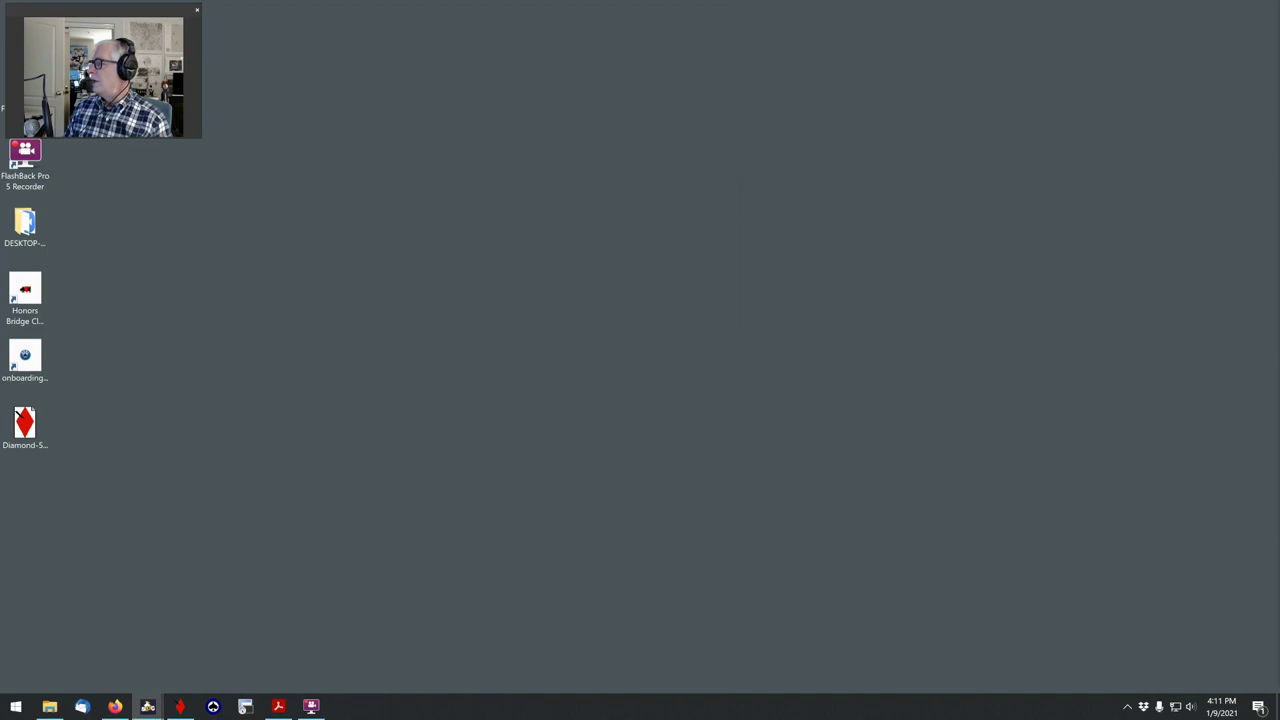
- Set up the robot teacher's table beside the BridgeMojo login page and move the Deal Library top-right
click(148, 706)
drag(1000, 81, 1090, 13)
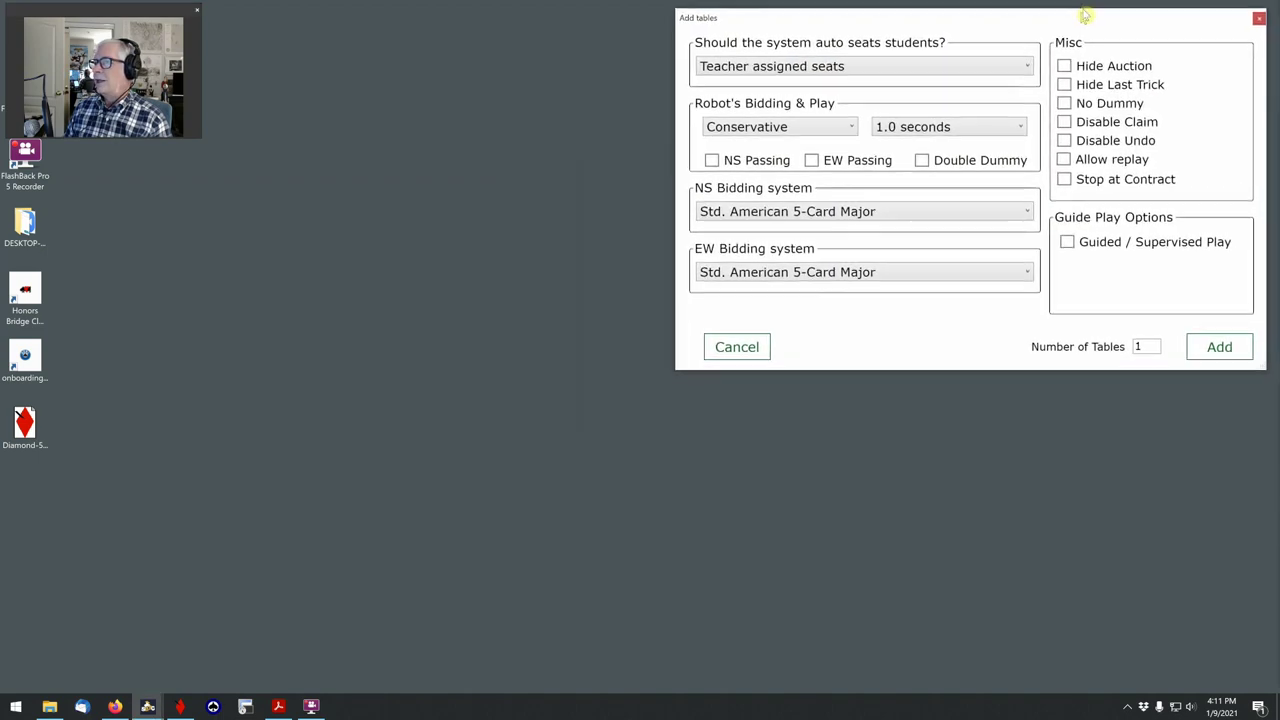
click(115, 706)
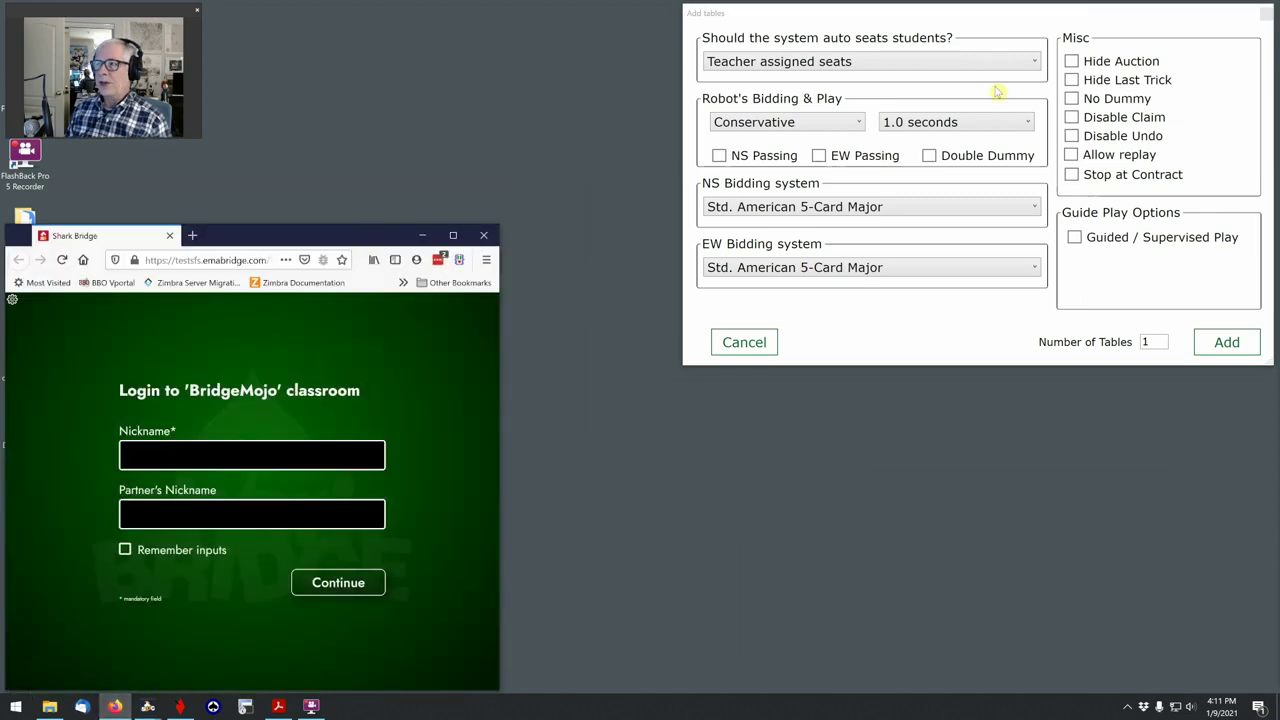
click(1228, 343)
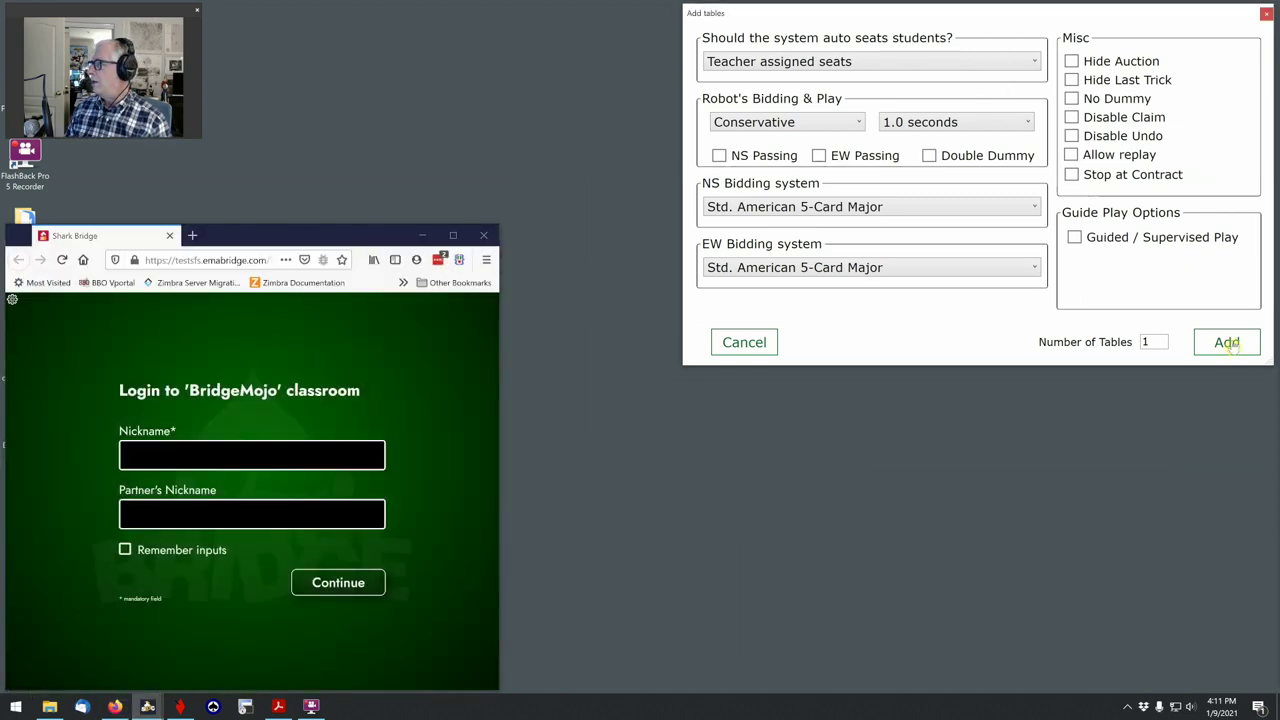
click(1266, 13)
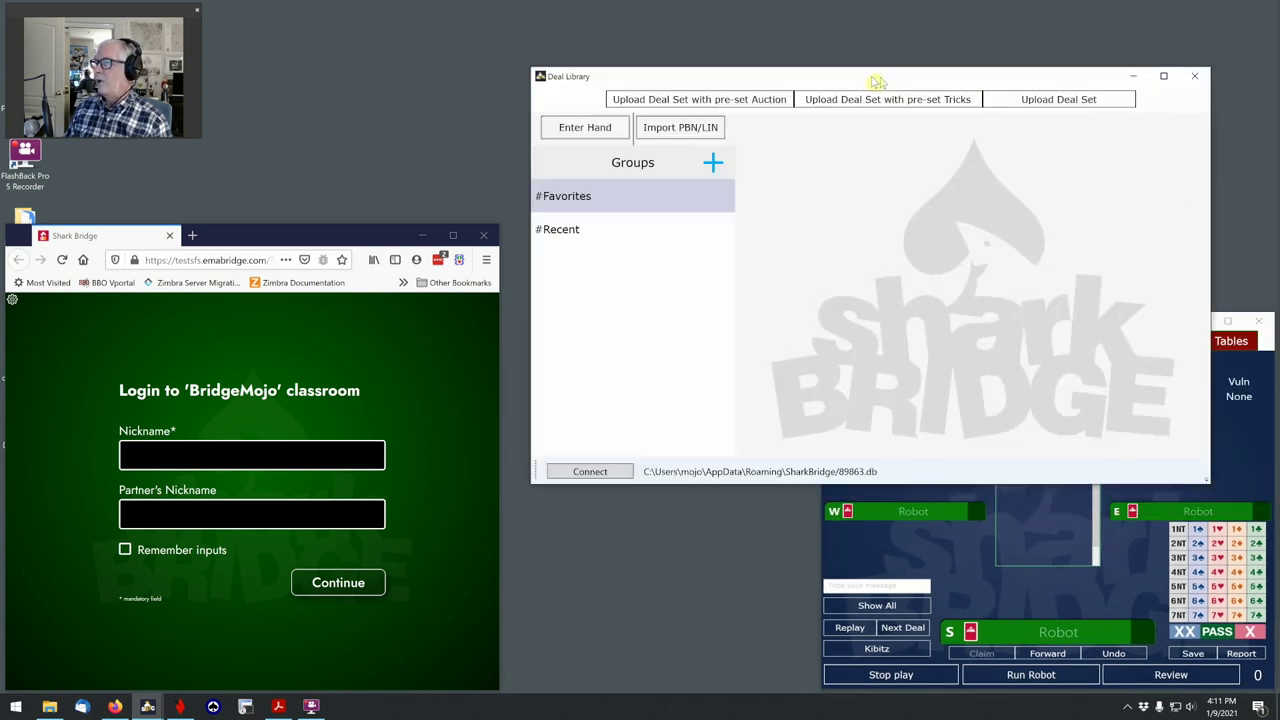
drag(883, 85, 951, 17)
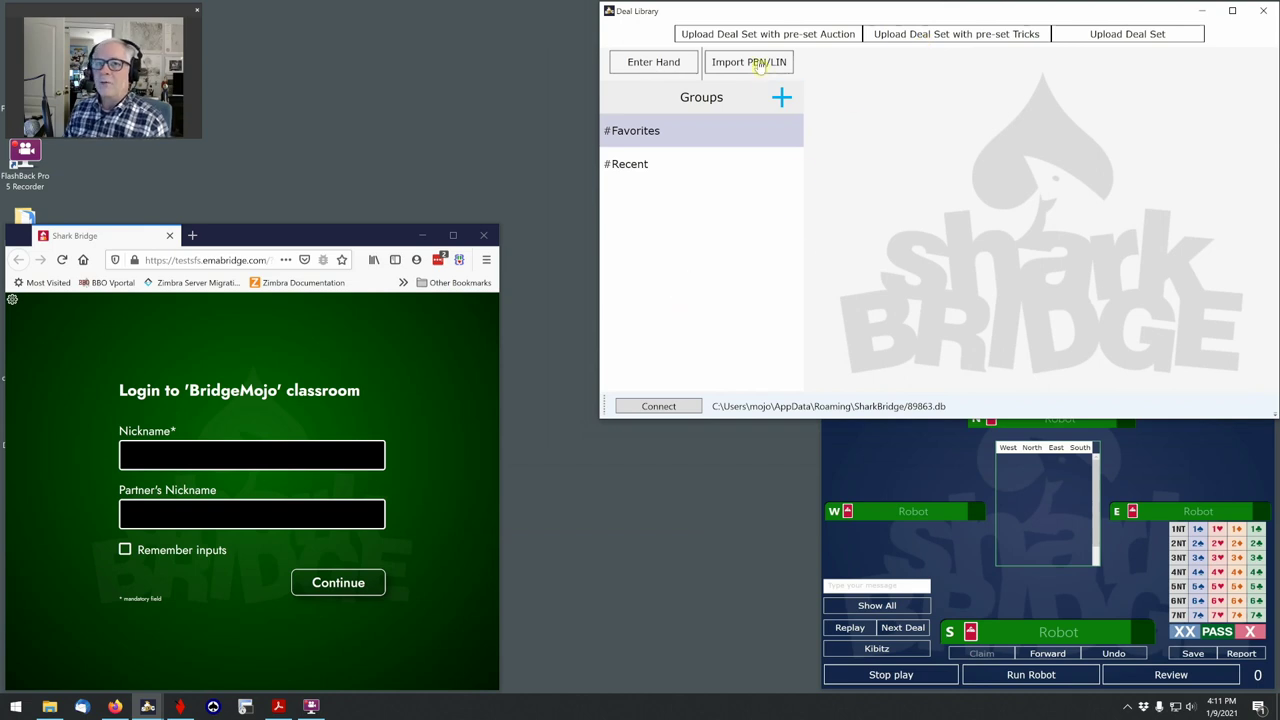
- Import Diamond-5-example.pbn from the Desktop and display deal 22, Ex 3 a, with its 3NT auction
click(760, 62)
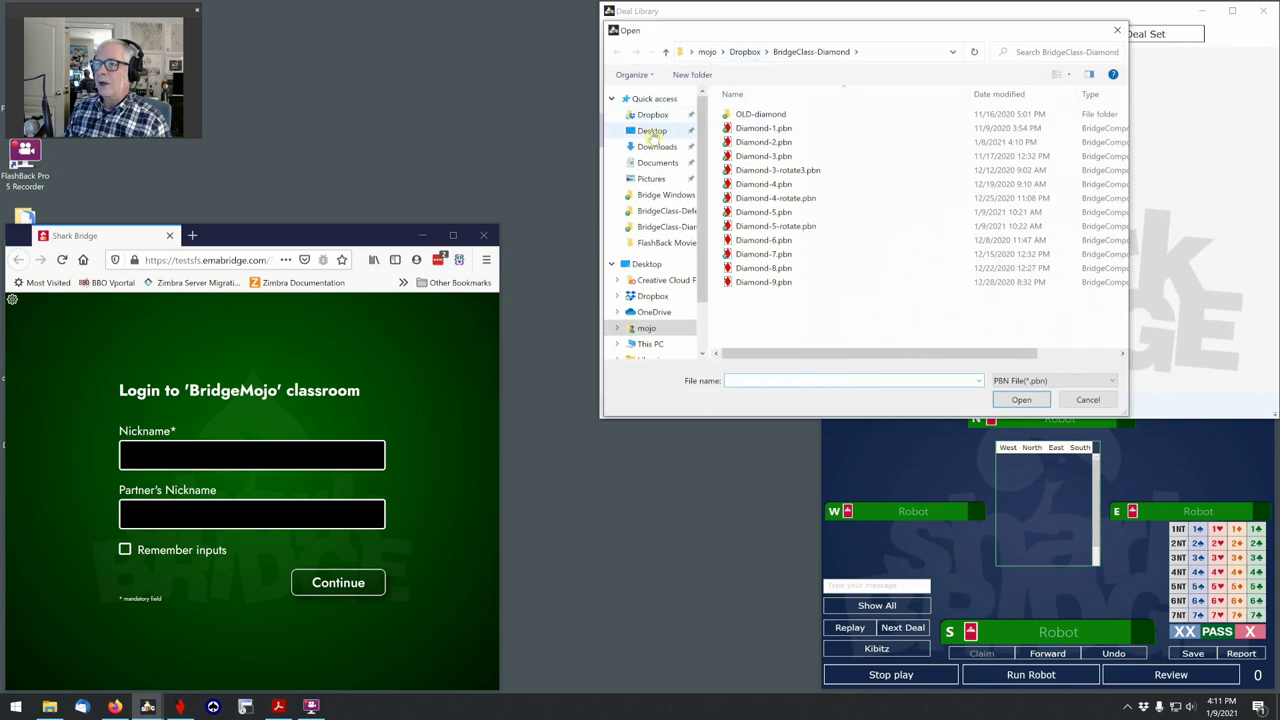
click(651, 130)
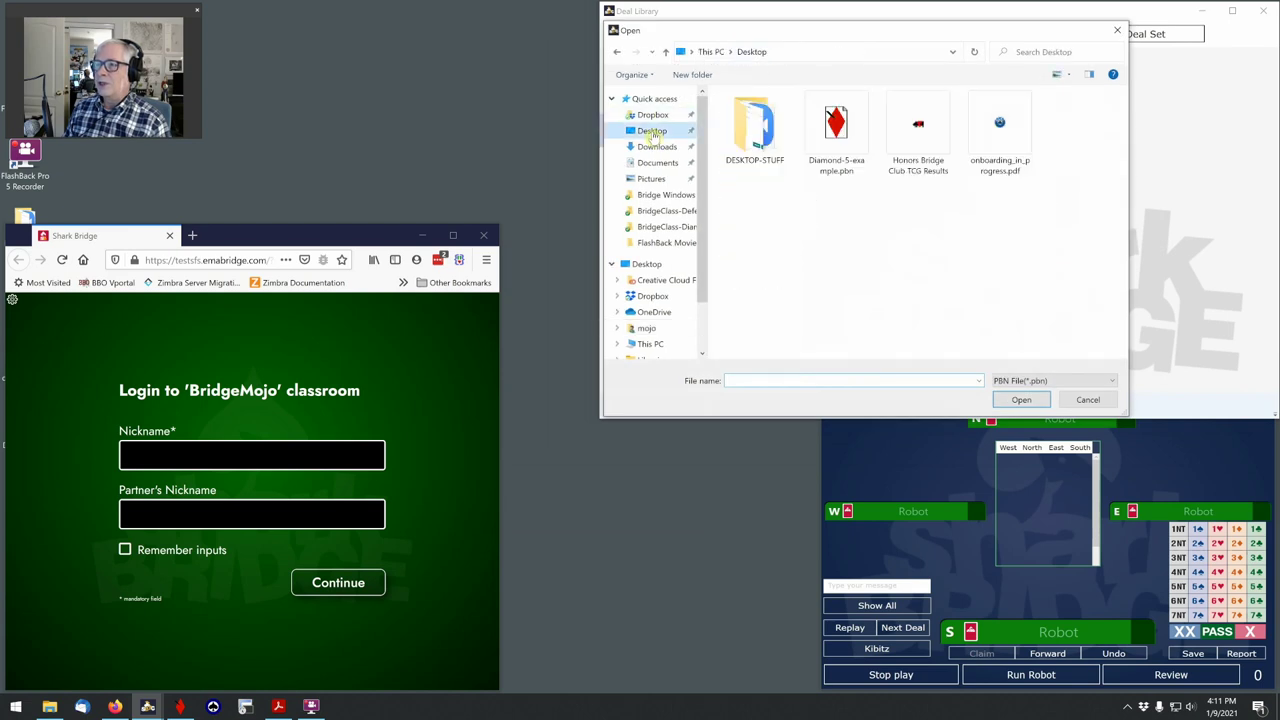
double_click(838, 140)
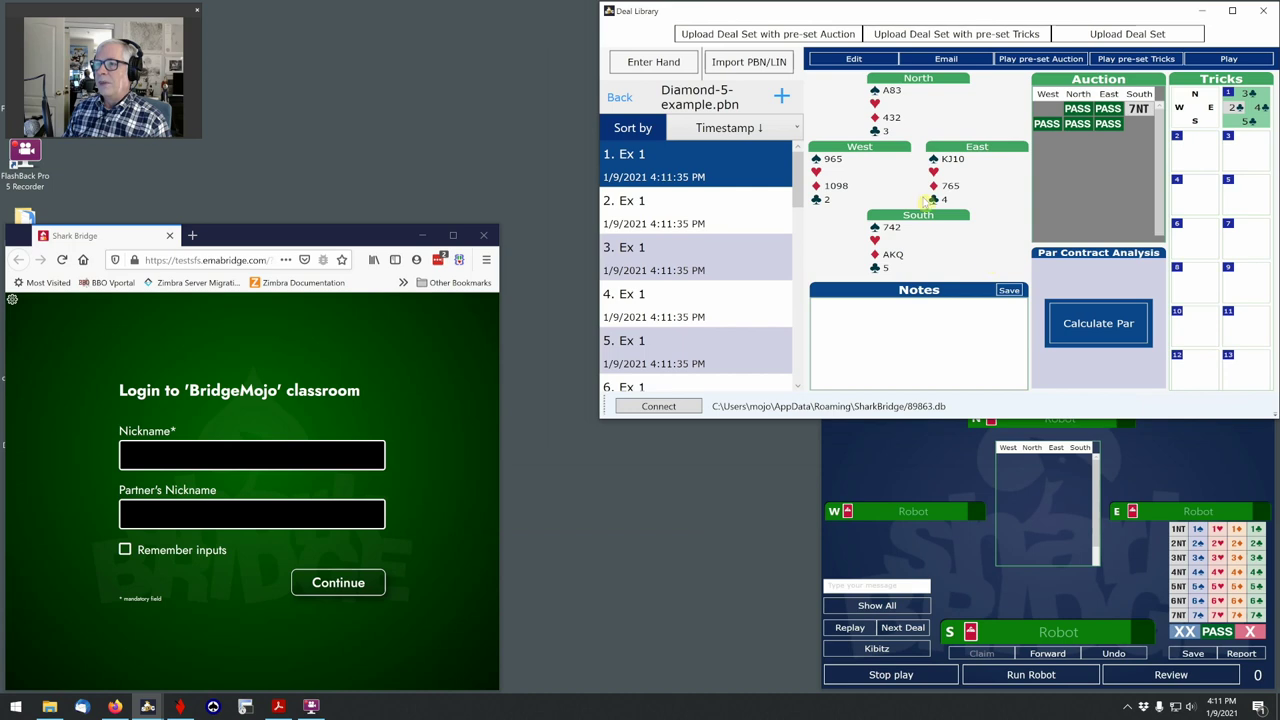
scroll(730, 170, down, 5)
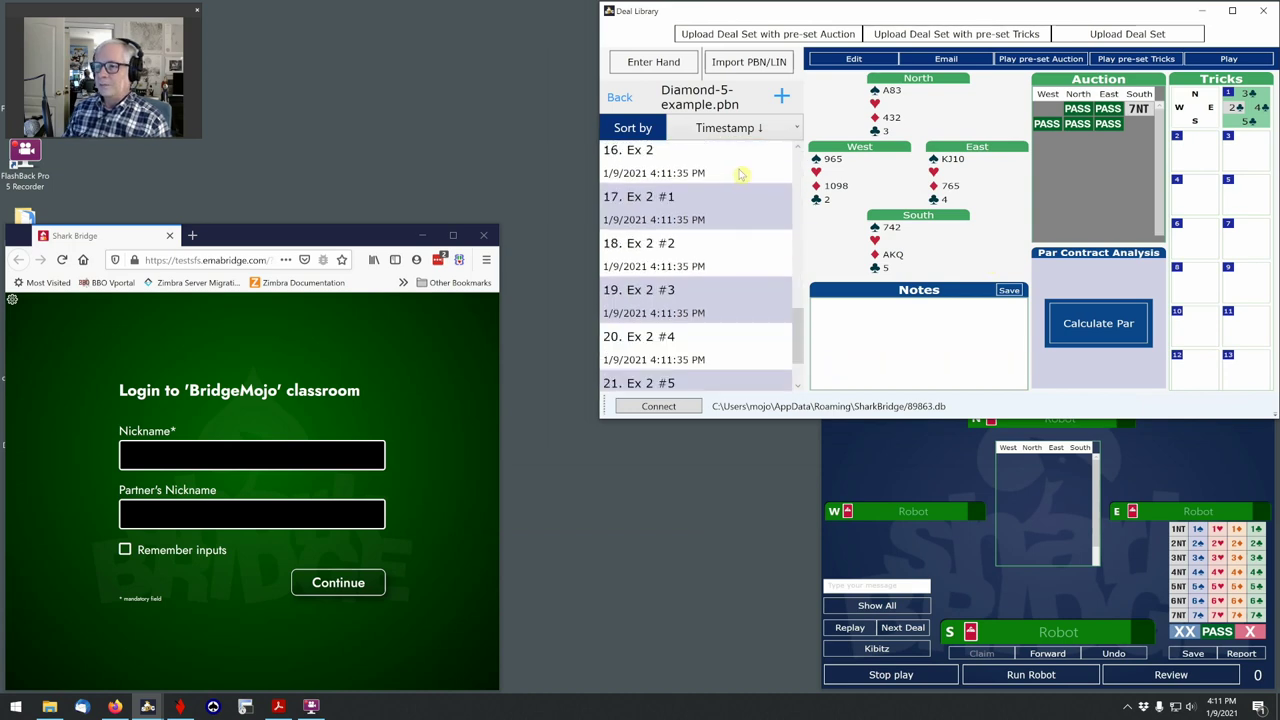
scroll(740, 178, down, 1)
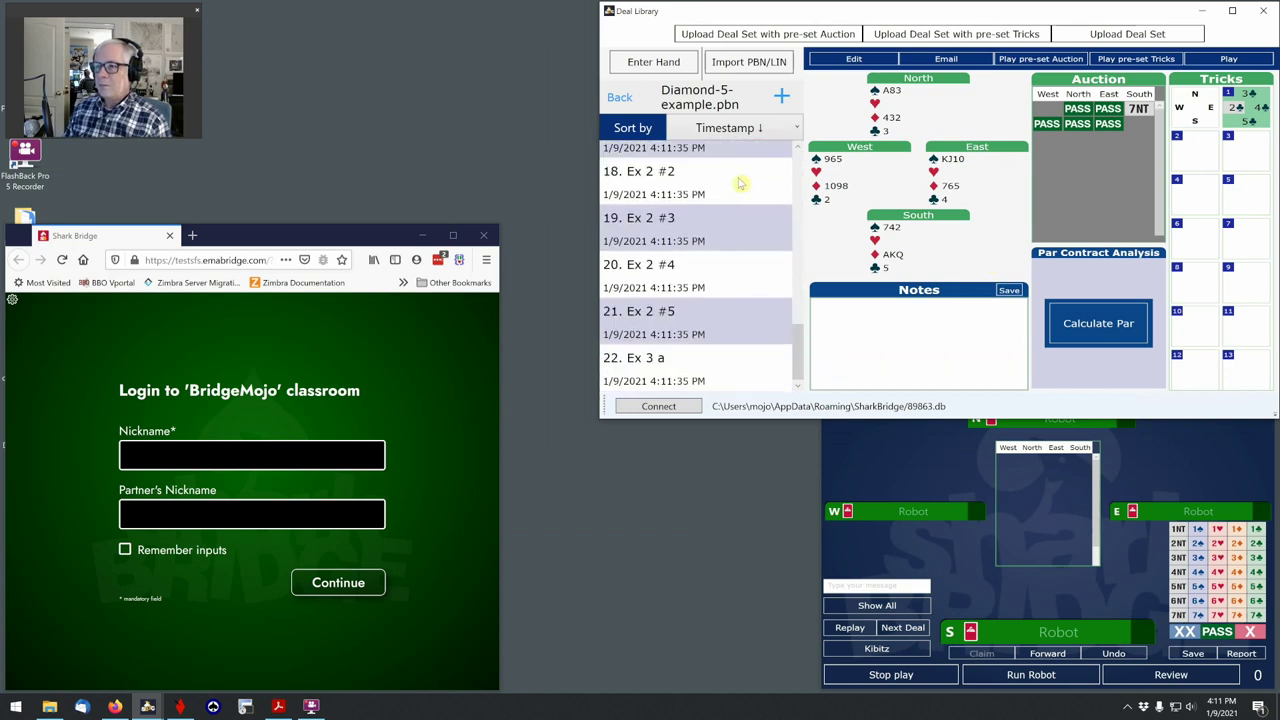
click(660, 369)
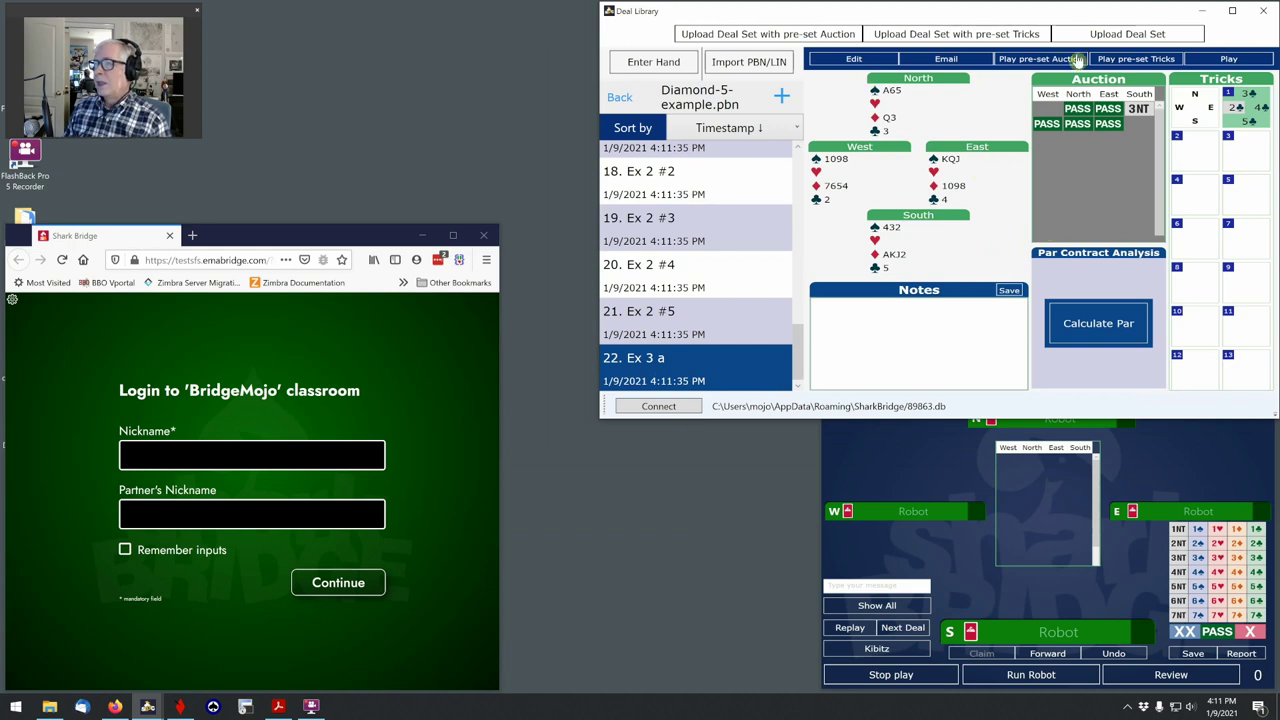
- Log in with a nickname, deal Ex 3 a to the table and play its preset 3NT auction
click(237, 446)
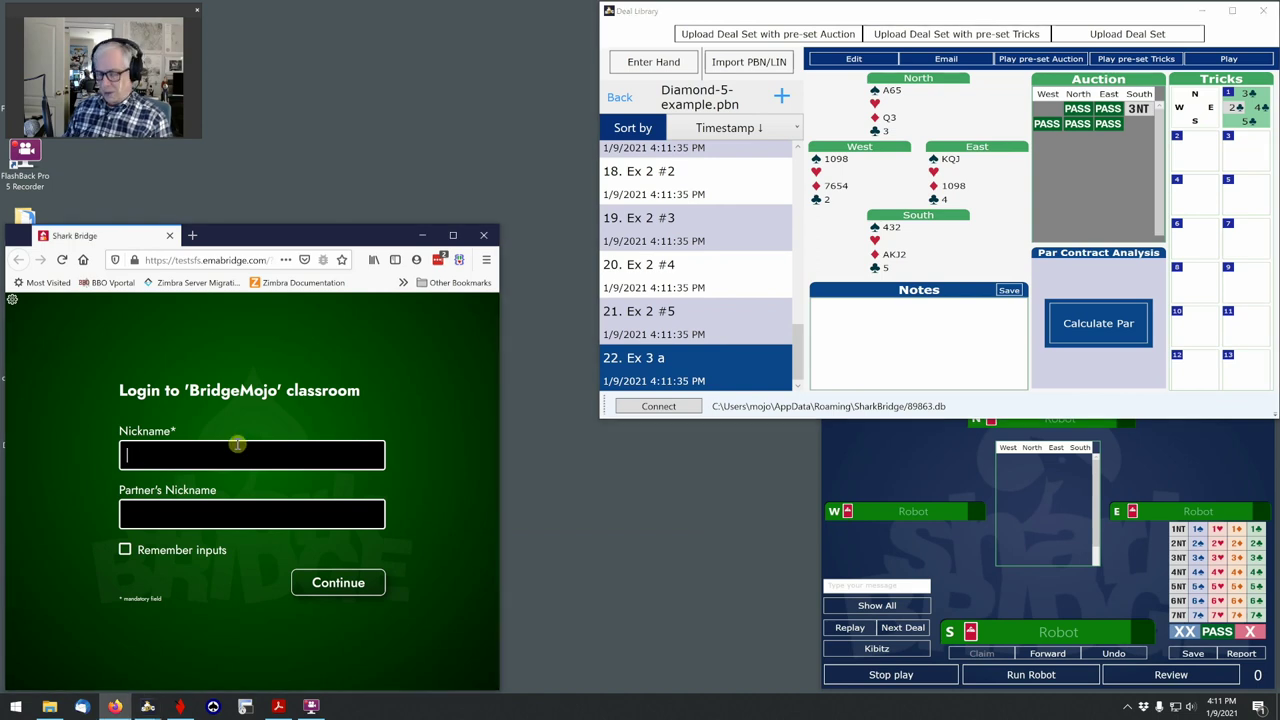
key(Return)
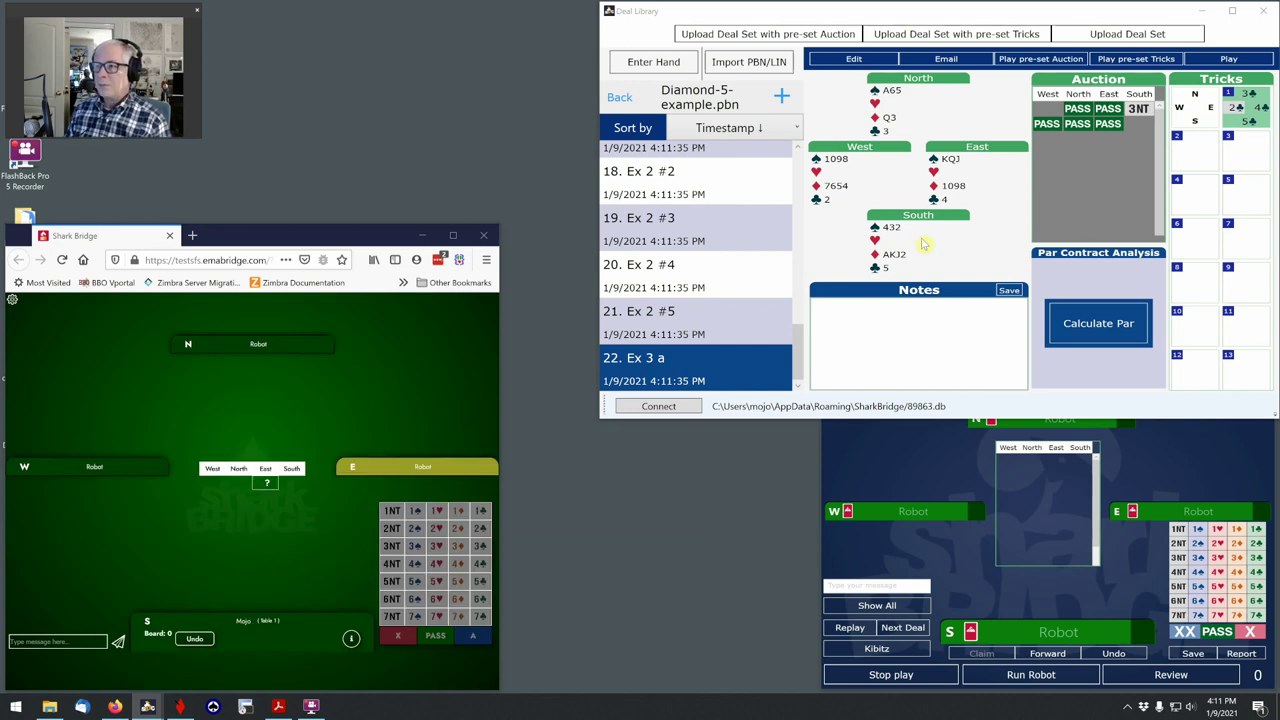
click(1228, 60)
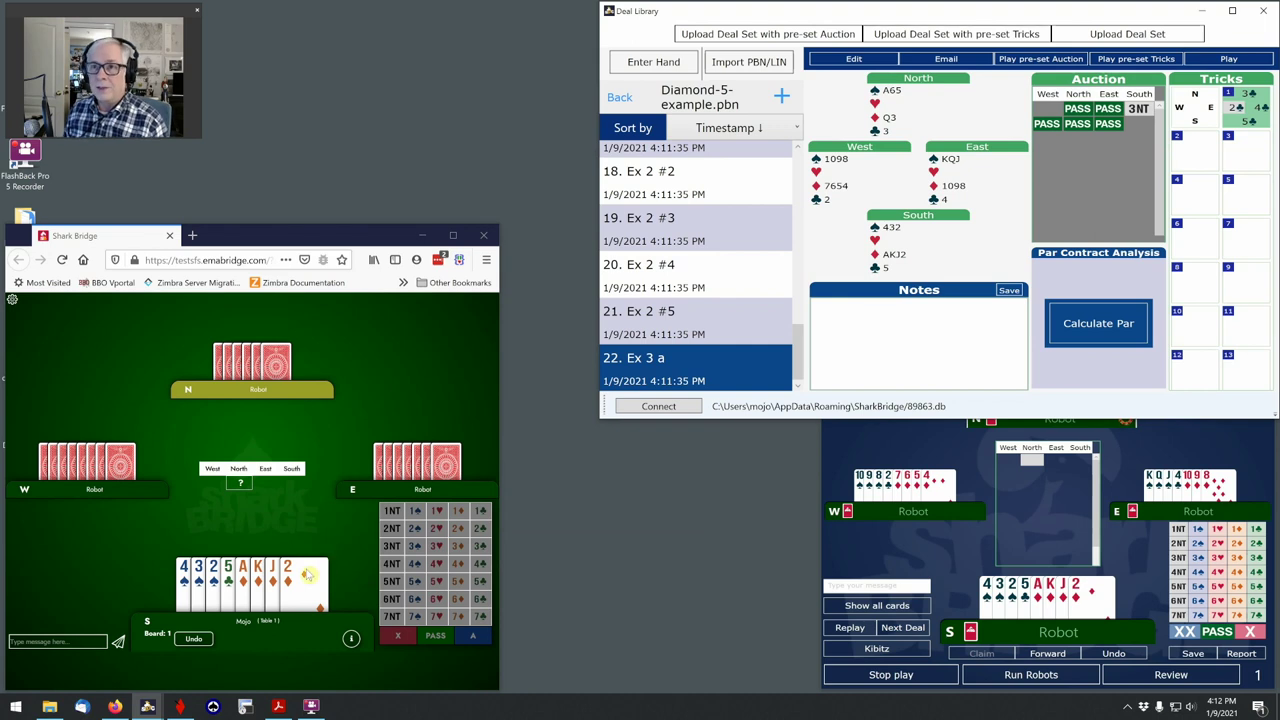
click(1063, 60)
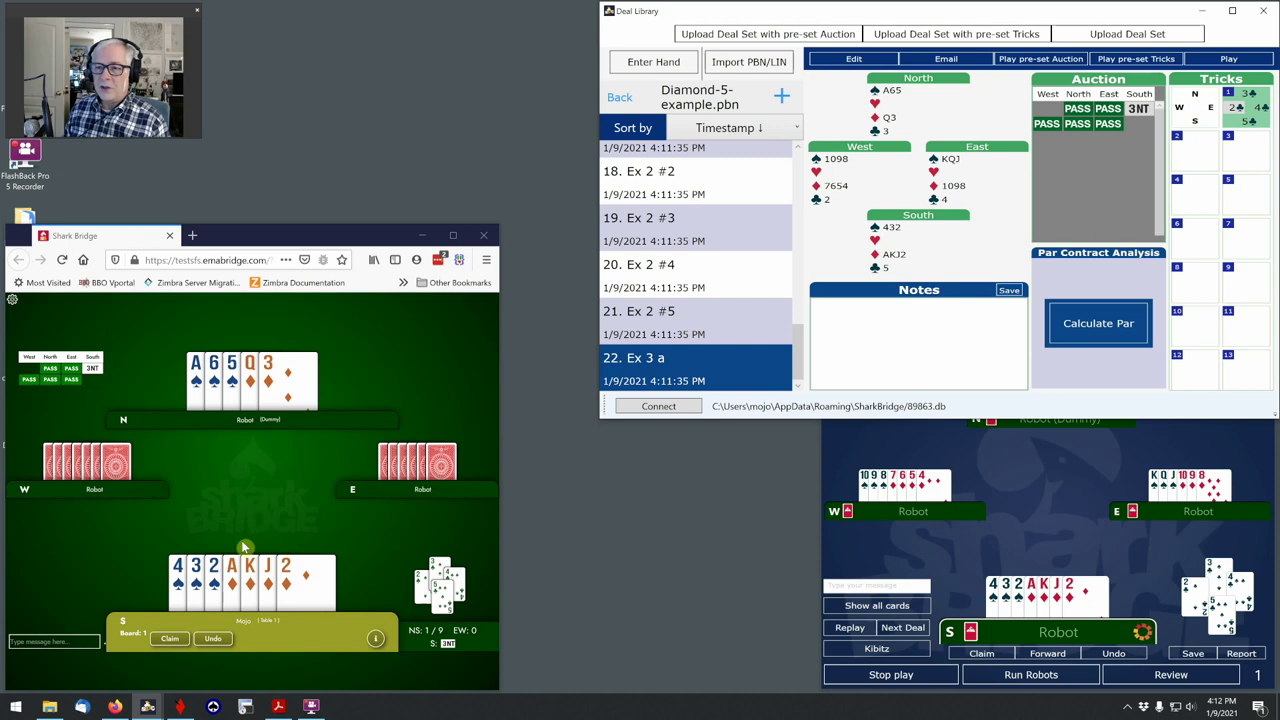
- Turn on the robots, then play South's ♦A, dummy's ♦3 and South's ♦2
click(1032, 675)
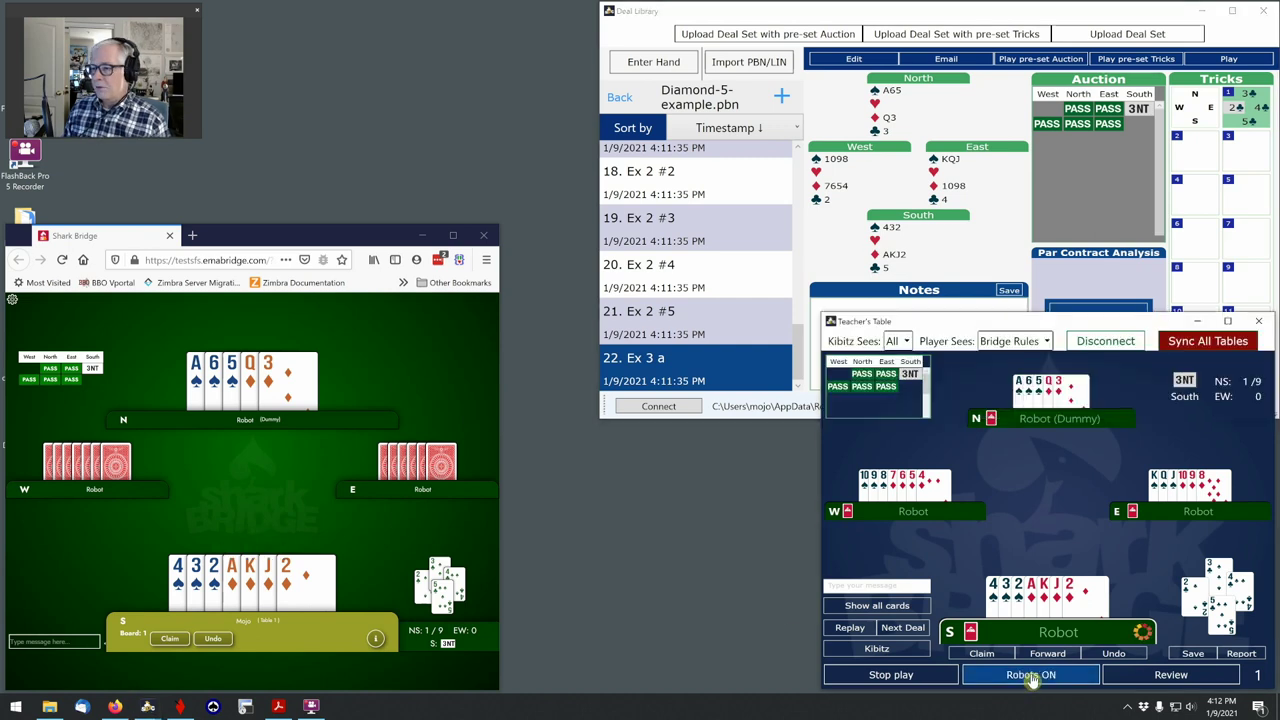
click(232, 597)
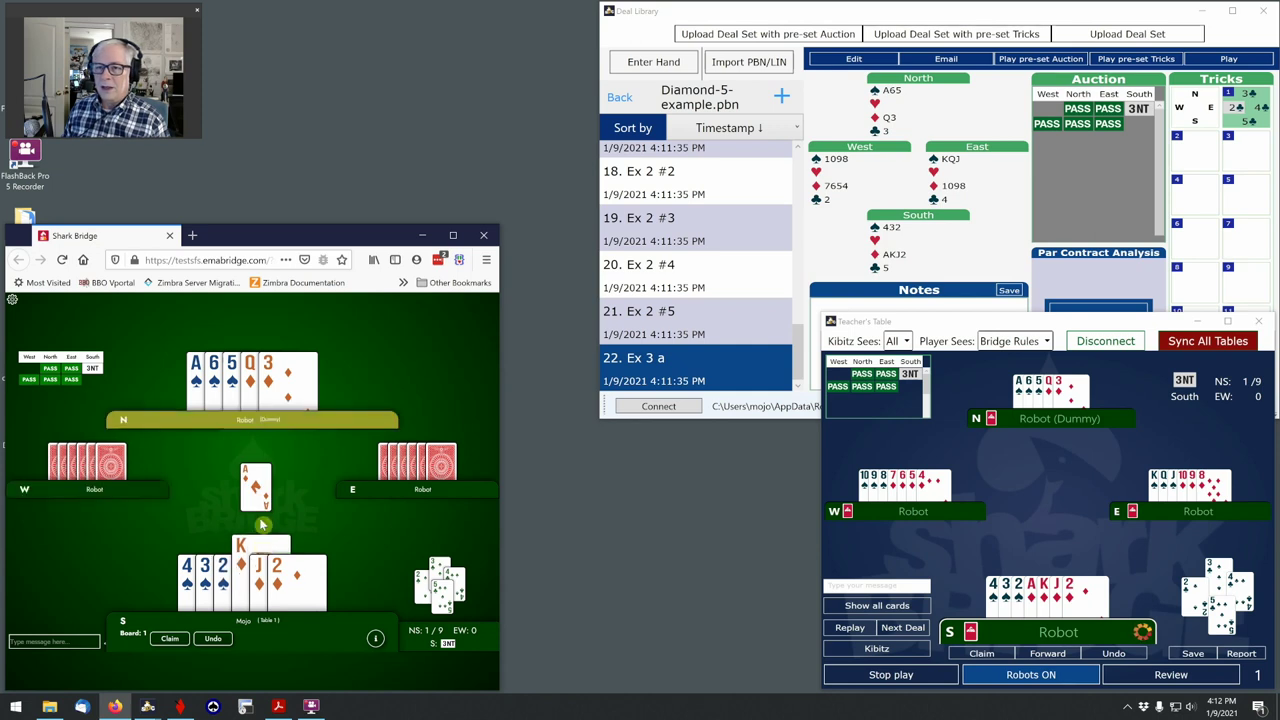
click(295, 405)
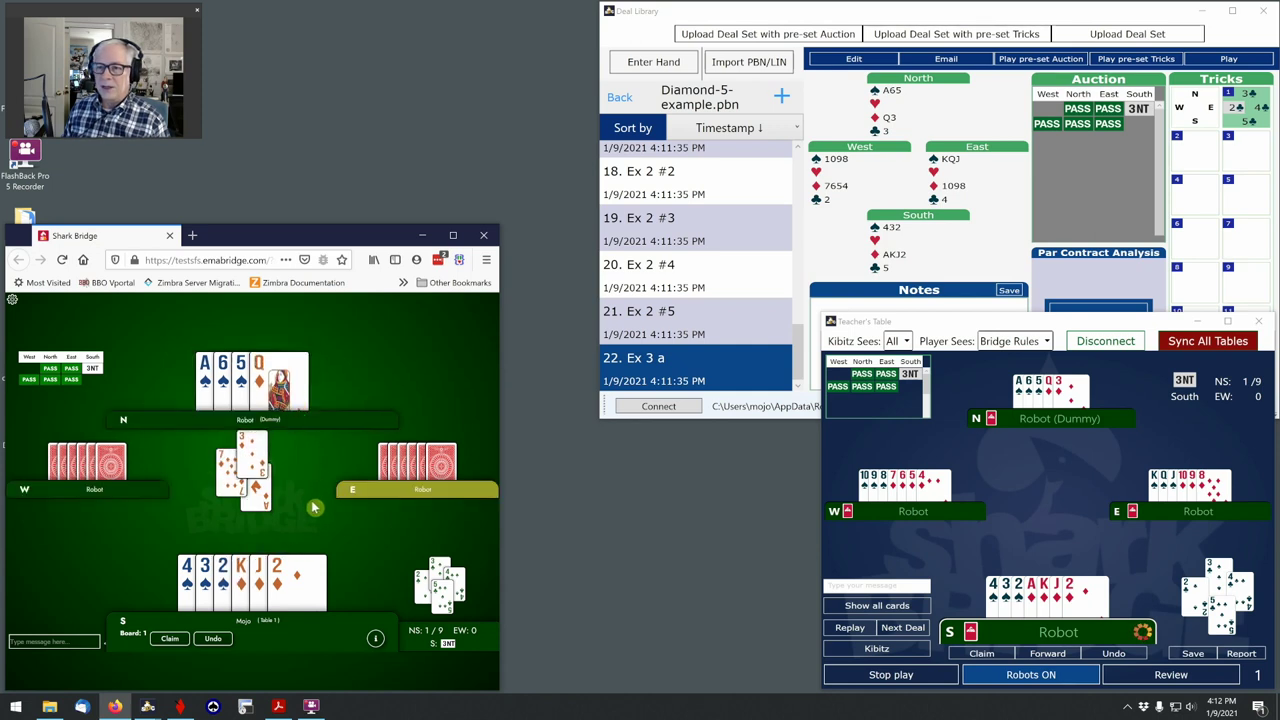
click(298, 592)
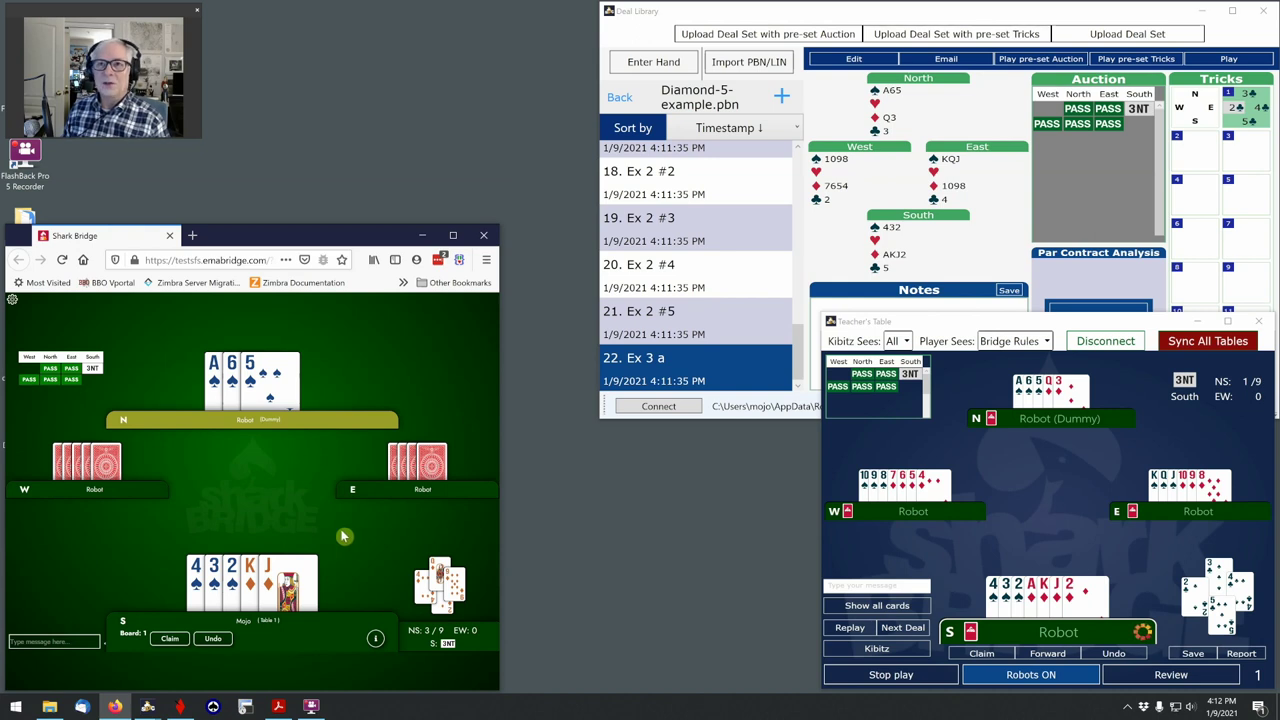
- Reset the deal, run the robots, and play dummy's ♦3 and South's ♦A
click(1147, 62)
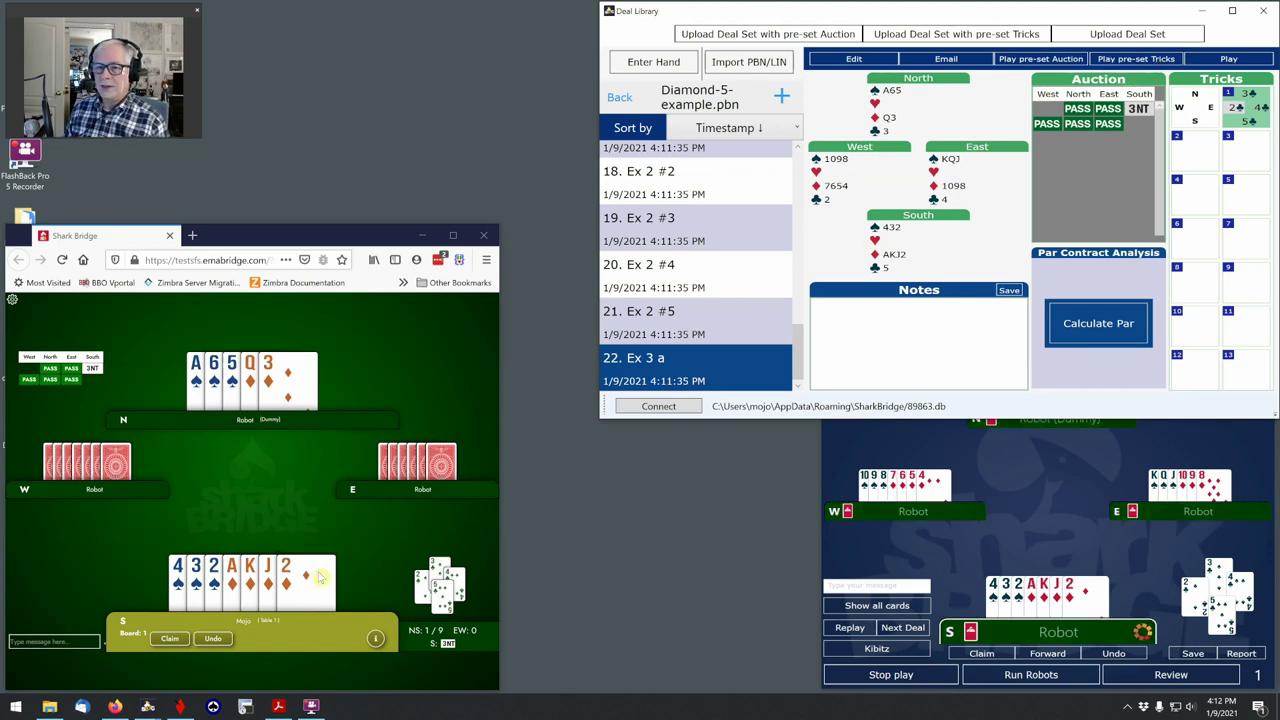
click(1031, 674)
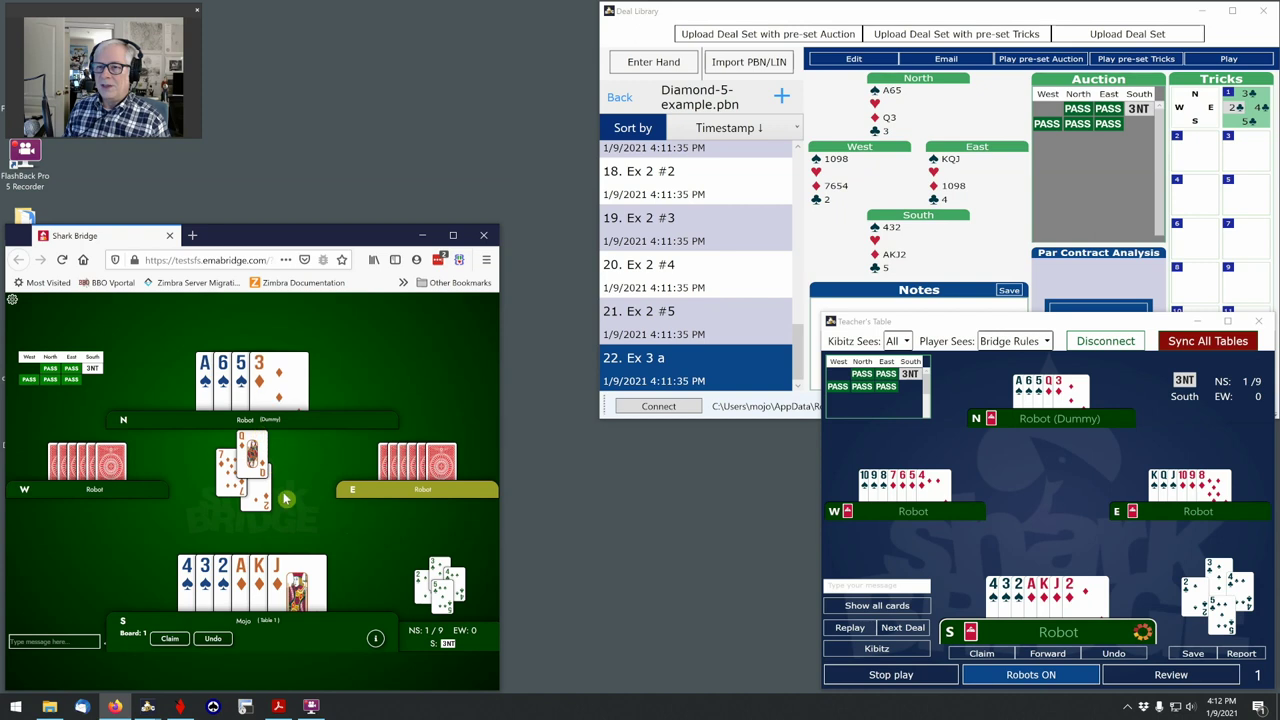
click(290, 398)
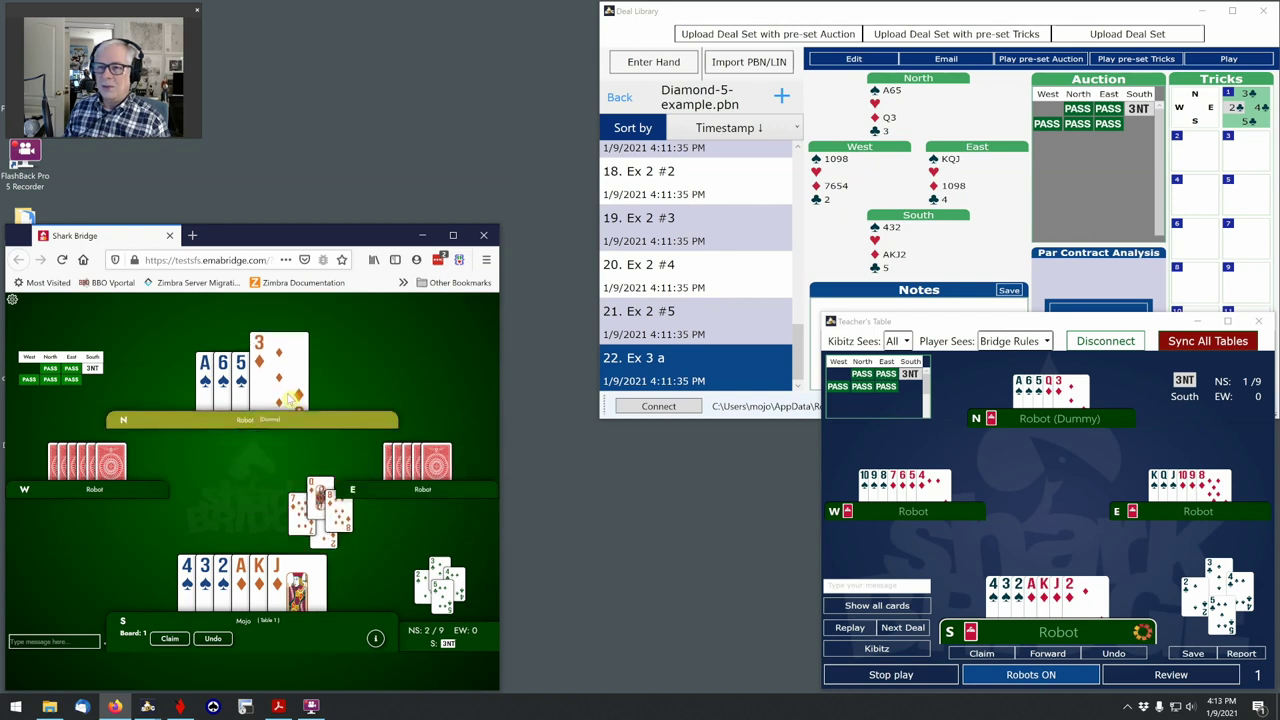
click(246, 575)
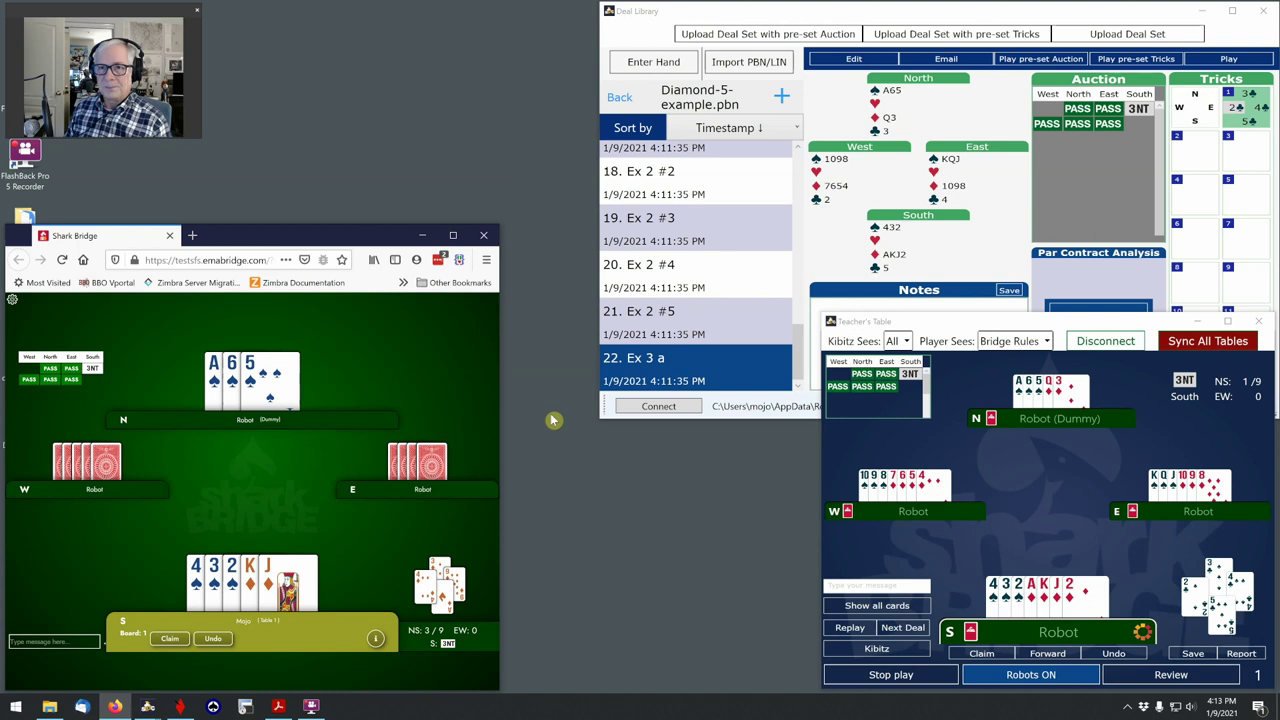
- Hide the SharkBridge windows and bring up Diamond-5-example.pbn in BridgeComposer beside the Lesson 5 PDF
click(422, 235)
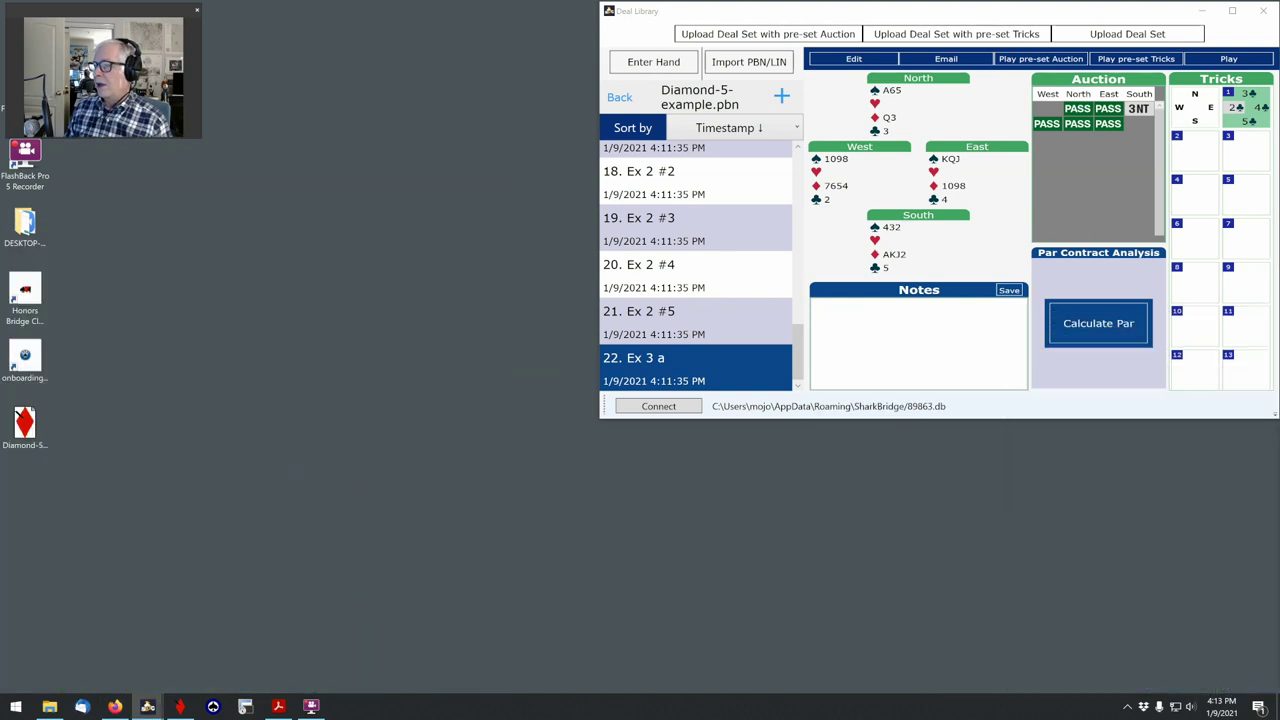
click(970, 25)
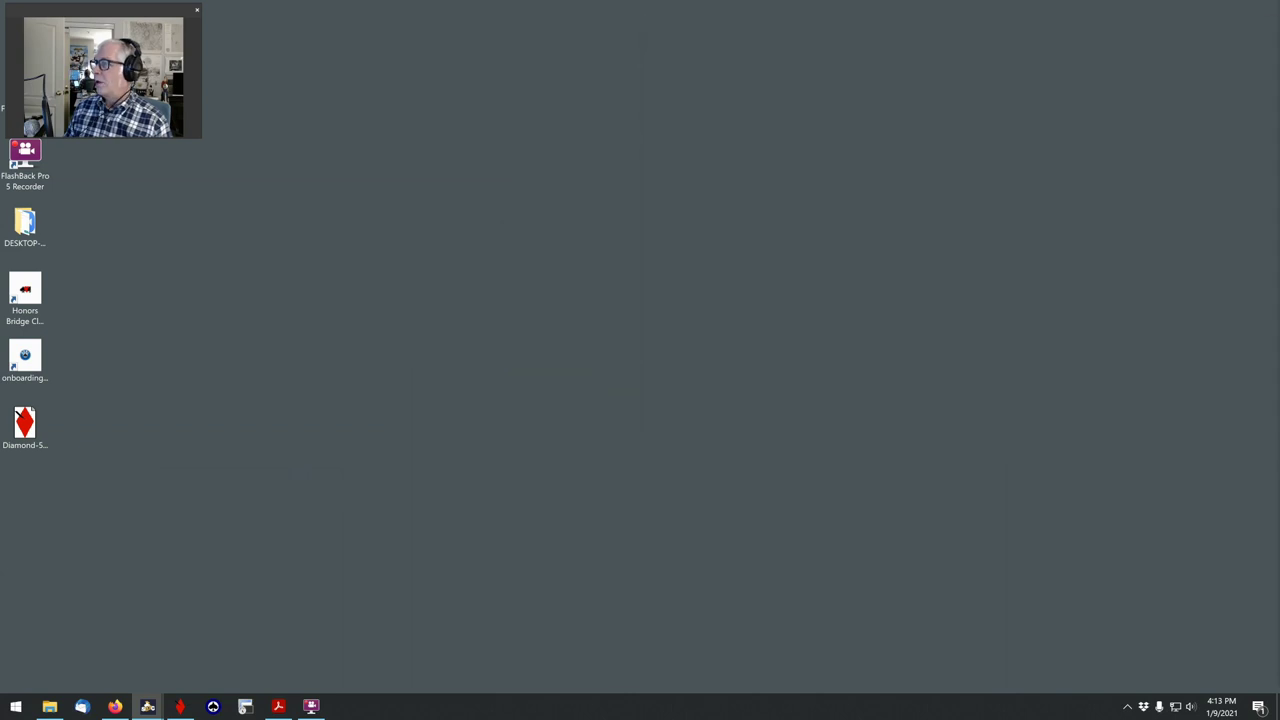
click(180, 706)
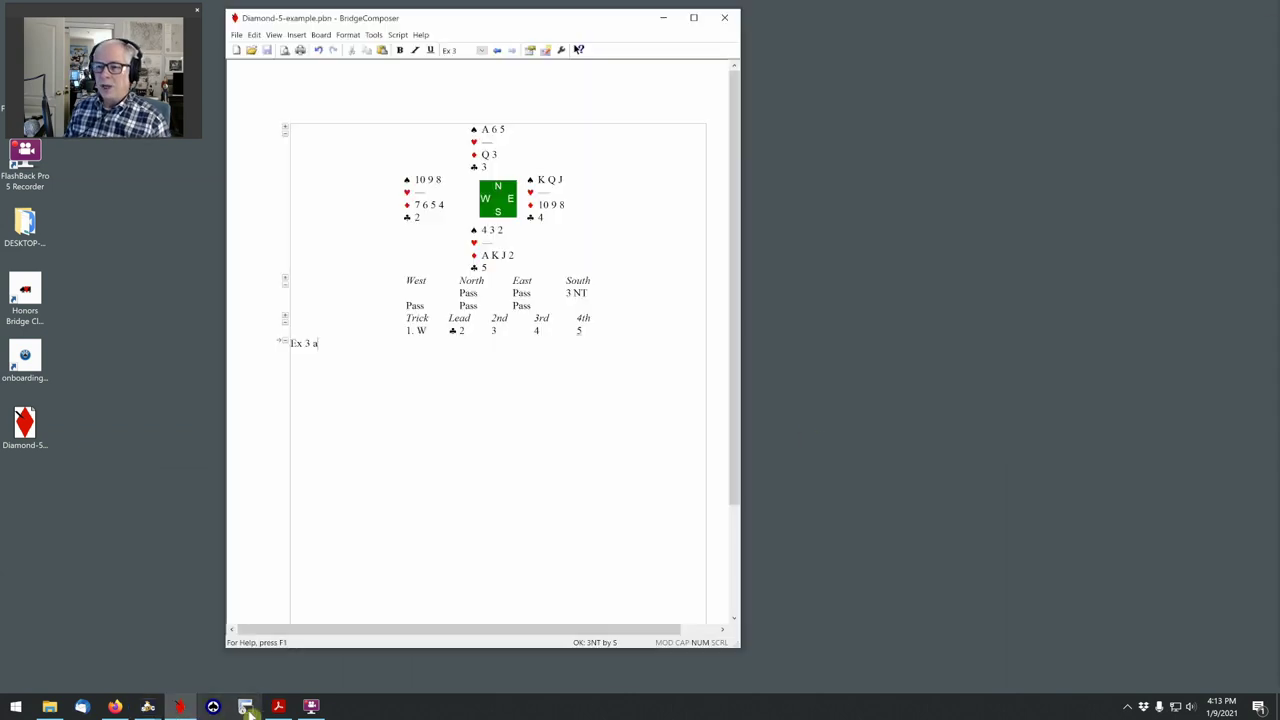
click(280, 706)
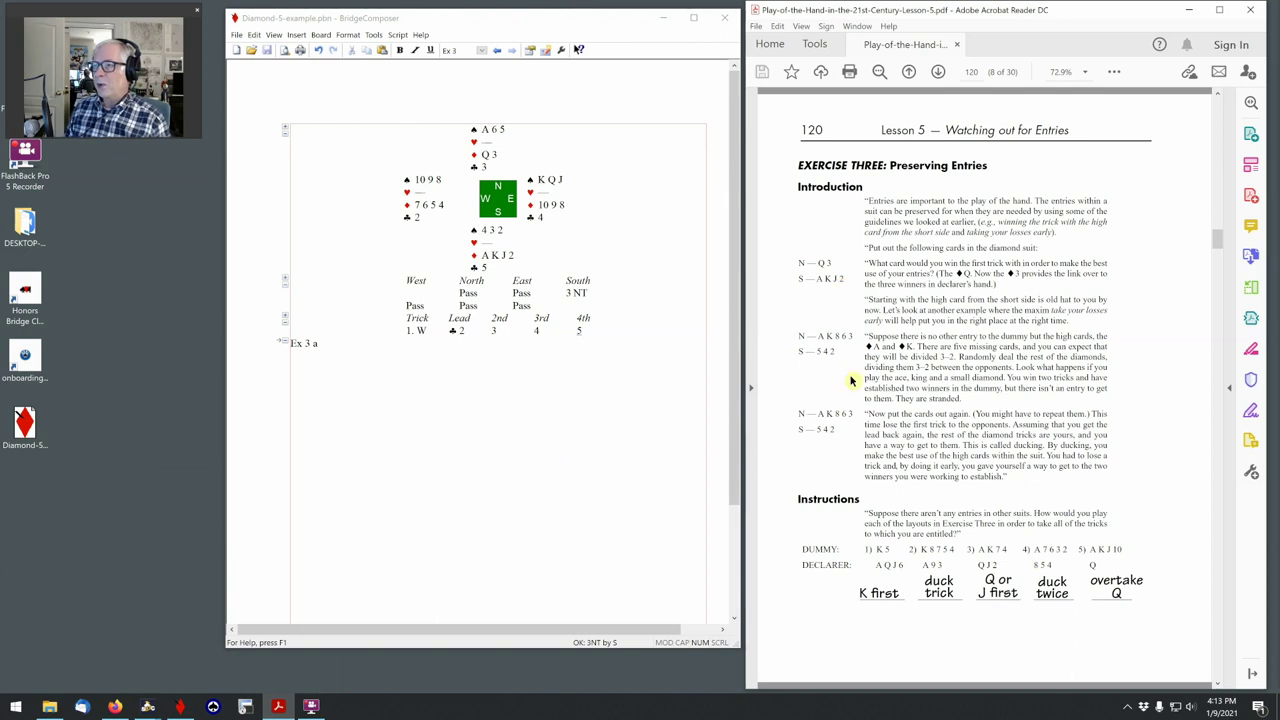
- Duplicate the Ex 3 board with Board Copy and Paste, creating Ex 3 (2)
click(502, 423)
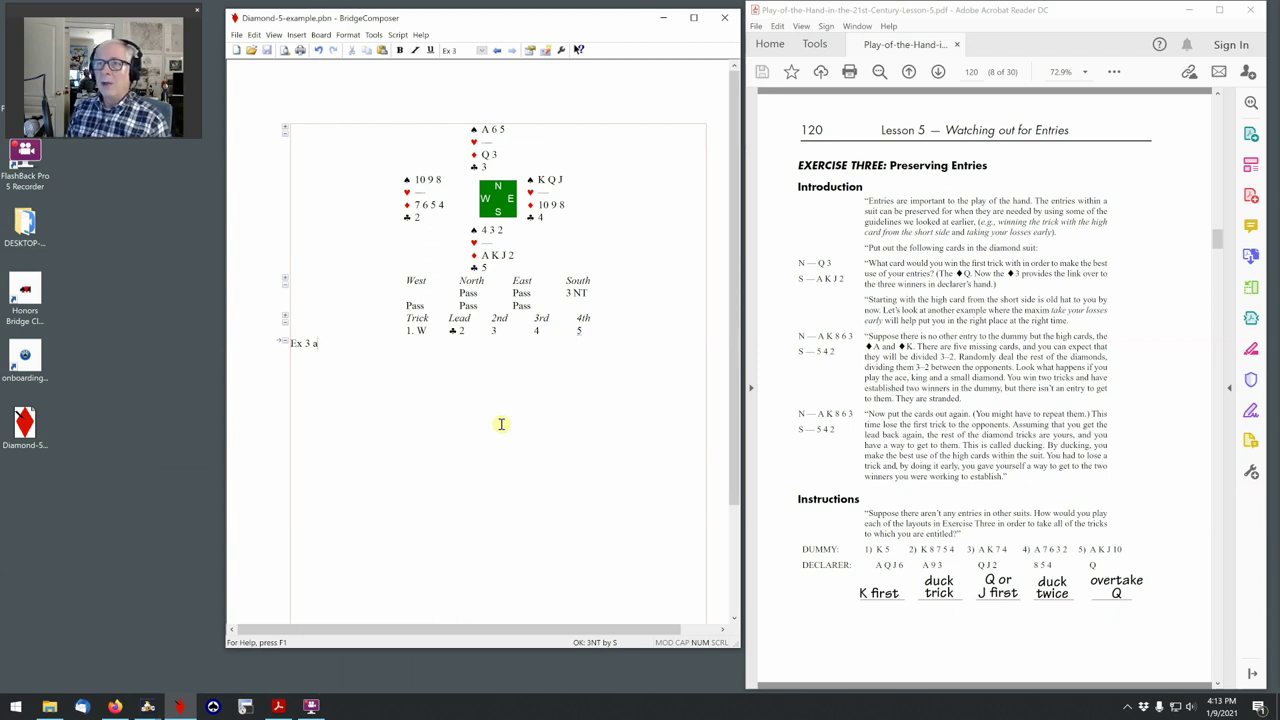
key(alt+b)
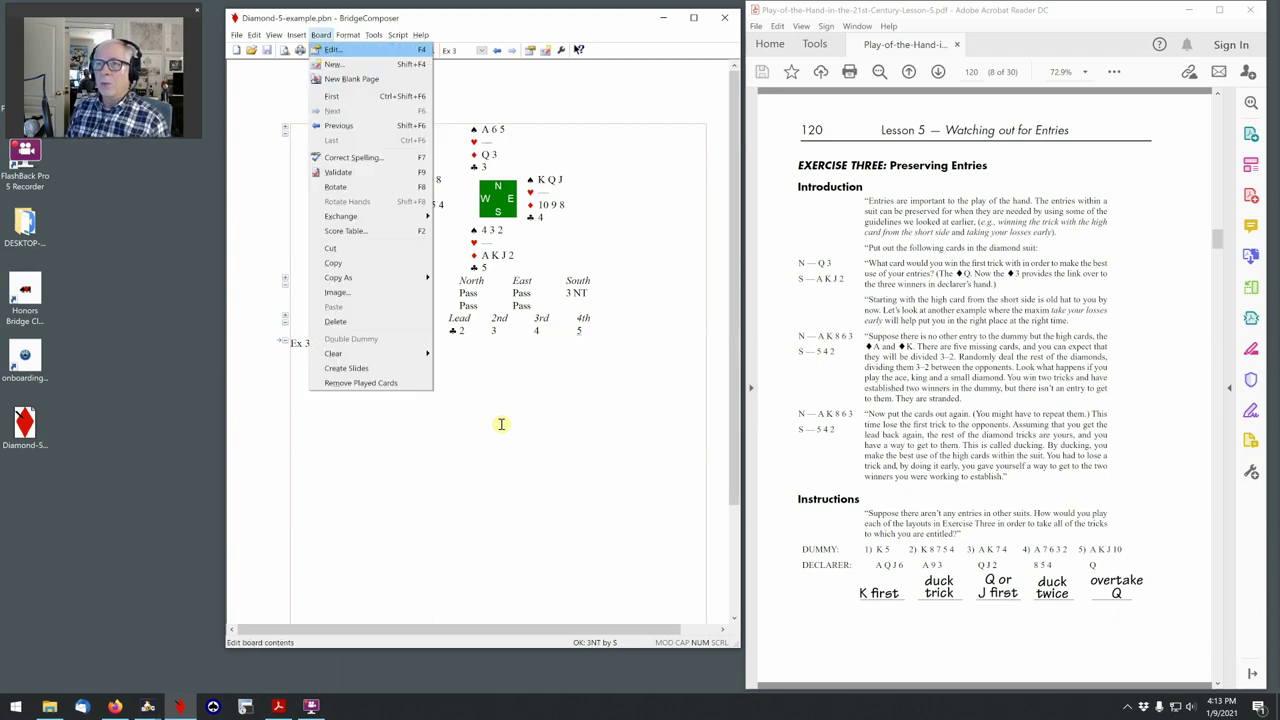
key(Escape)
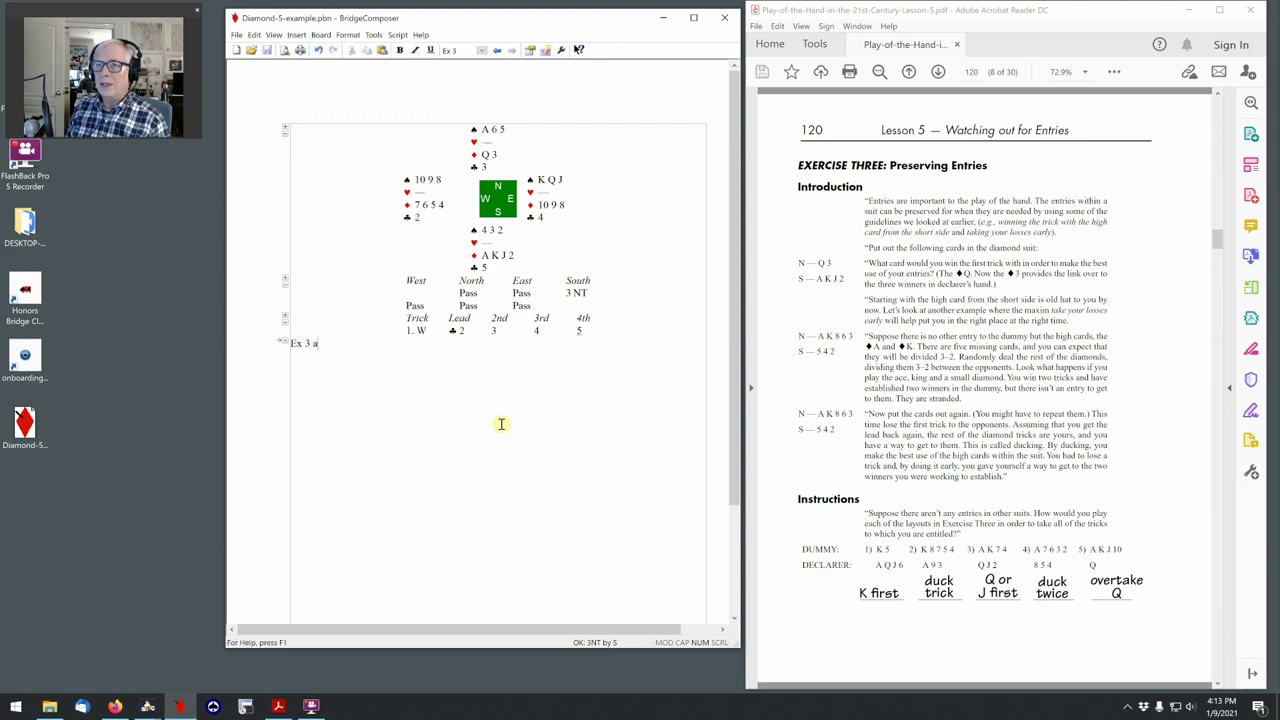
key(alt+b)
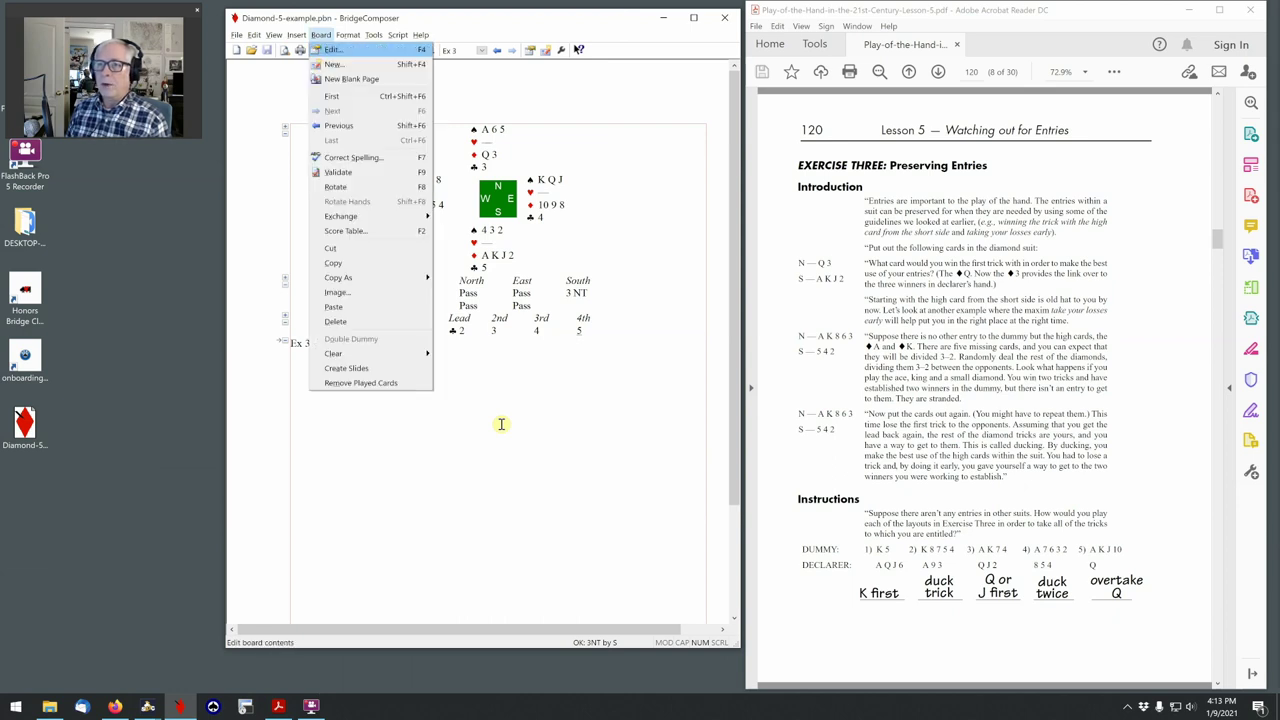
key(Escape)
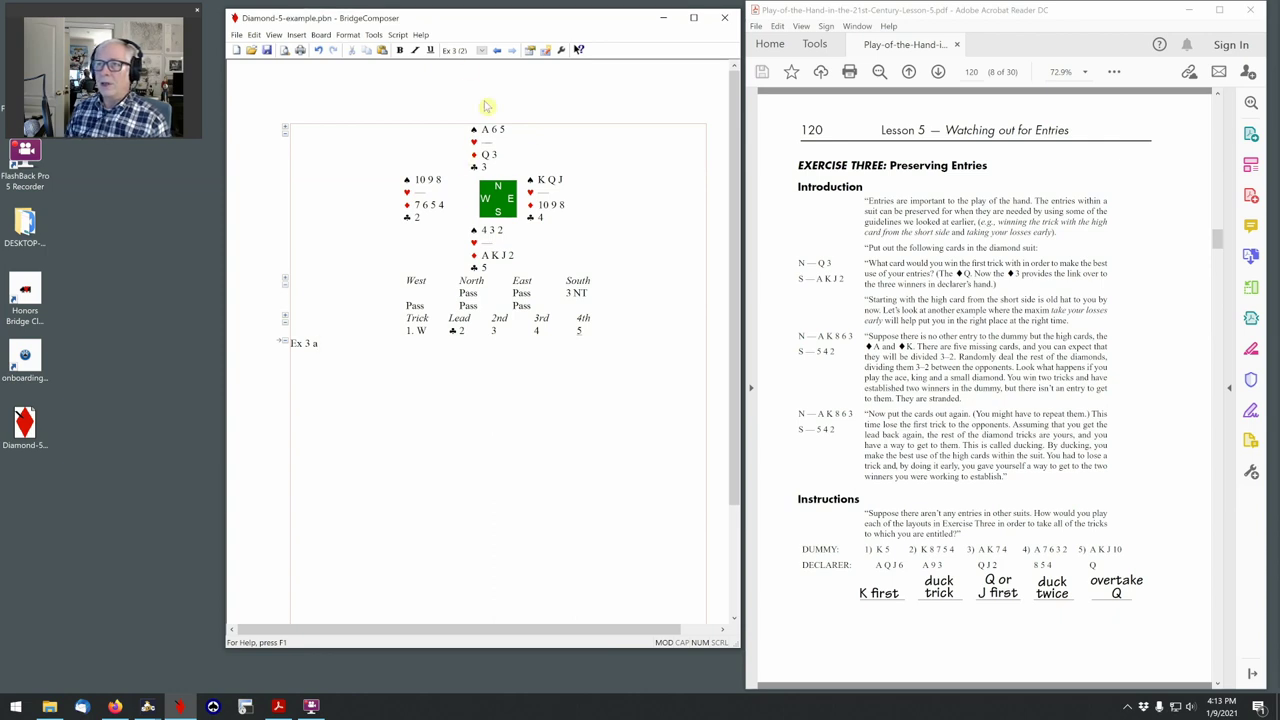
click(482, 51)
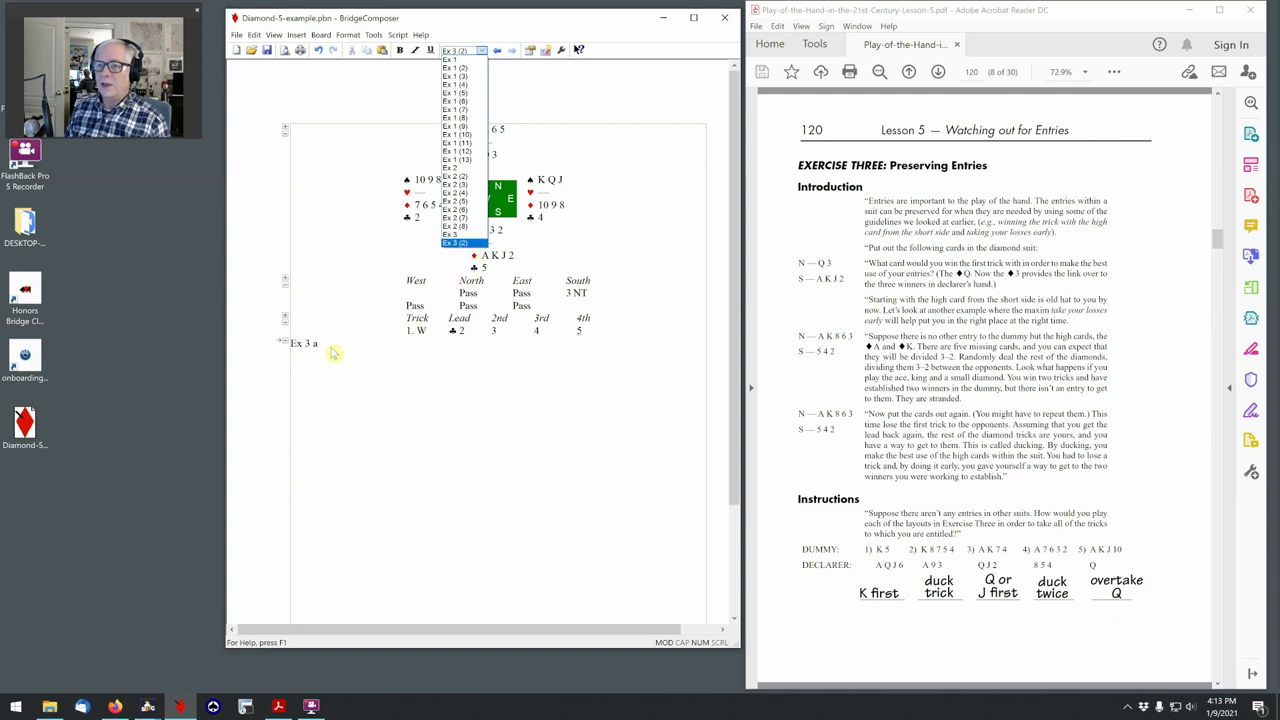
- Change the Ex 3 (2) heading from 'Ex 3 a' to 'Ex 3 b'
click(331, 350)
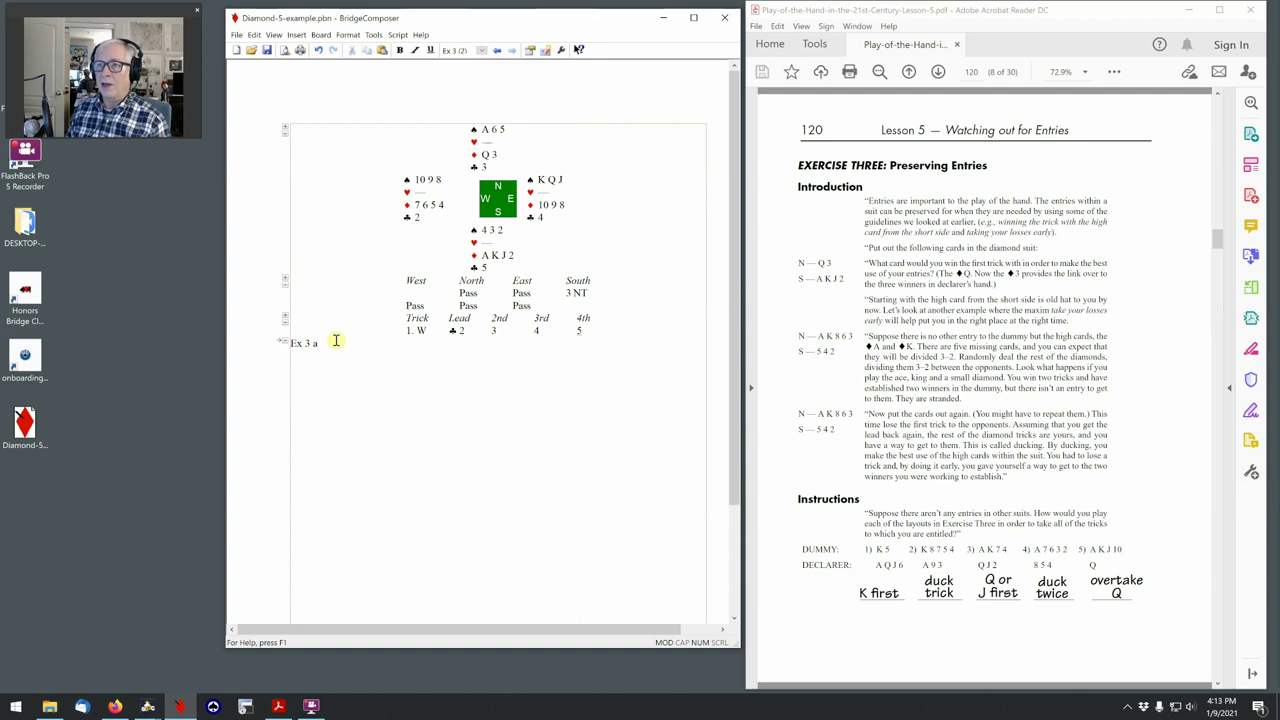
key(BackSpace)
text(b)
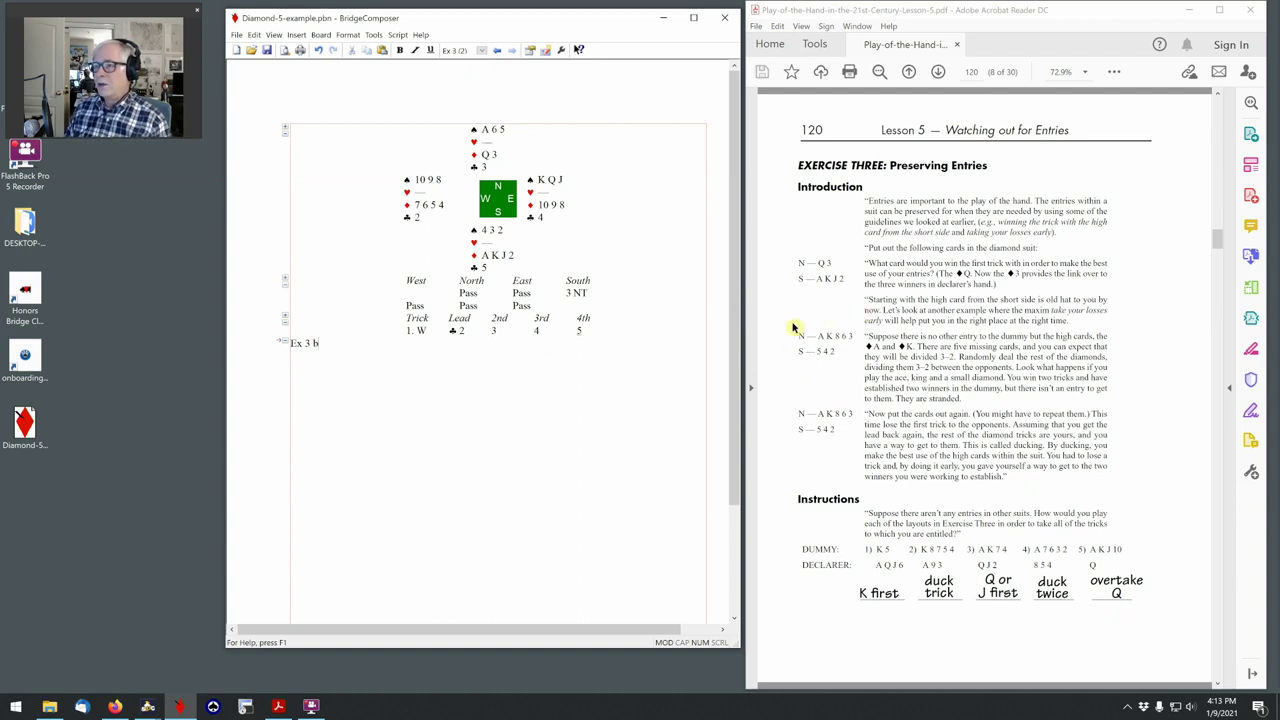
- Strip the diamonds from Ex 3 (2)'s hands, keeping four-card hands with North ♠654, South ♠A32
double_click(472, 447)
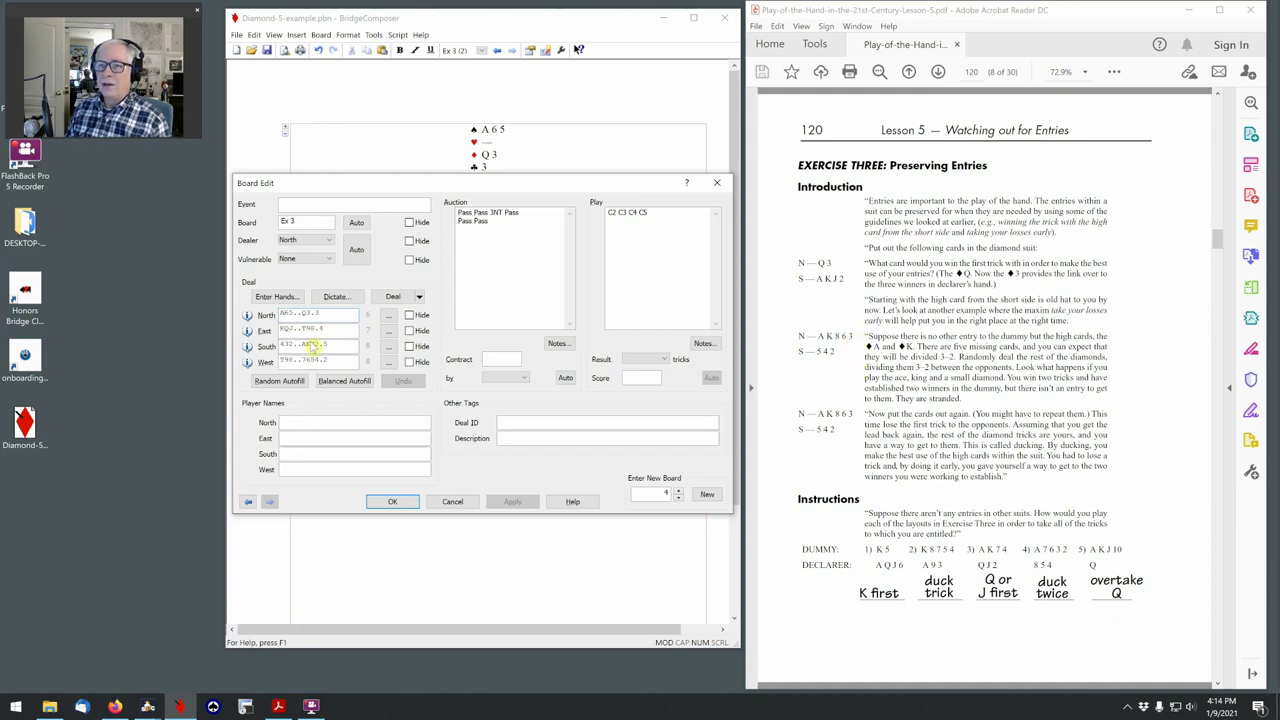
key(Tab)
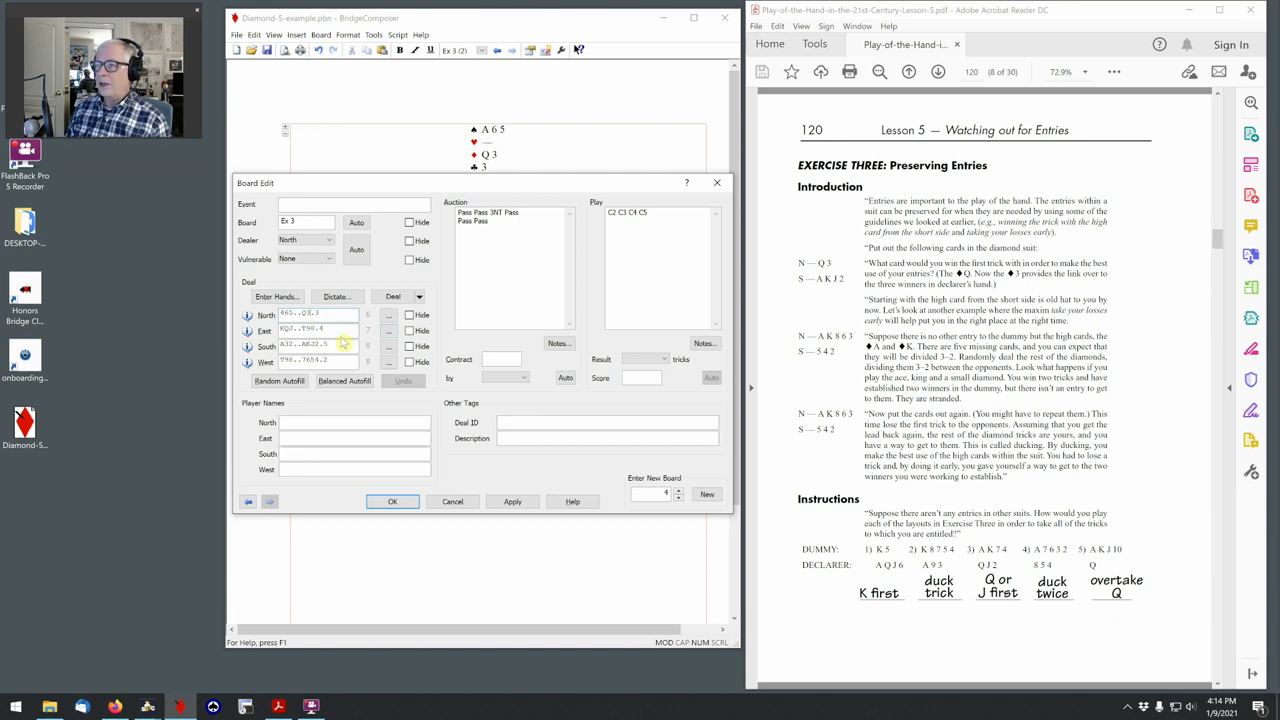
key(BackSpace)
key(BackSpace)
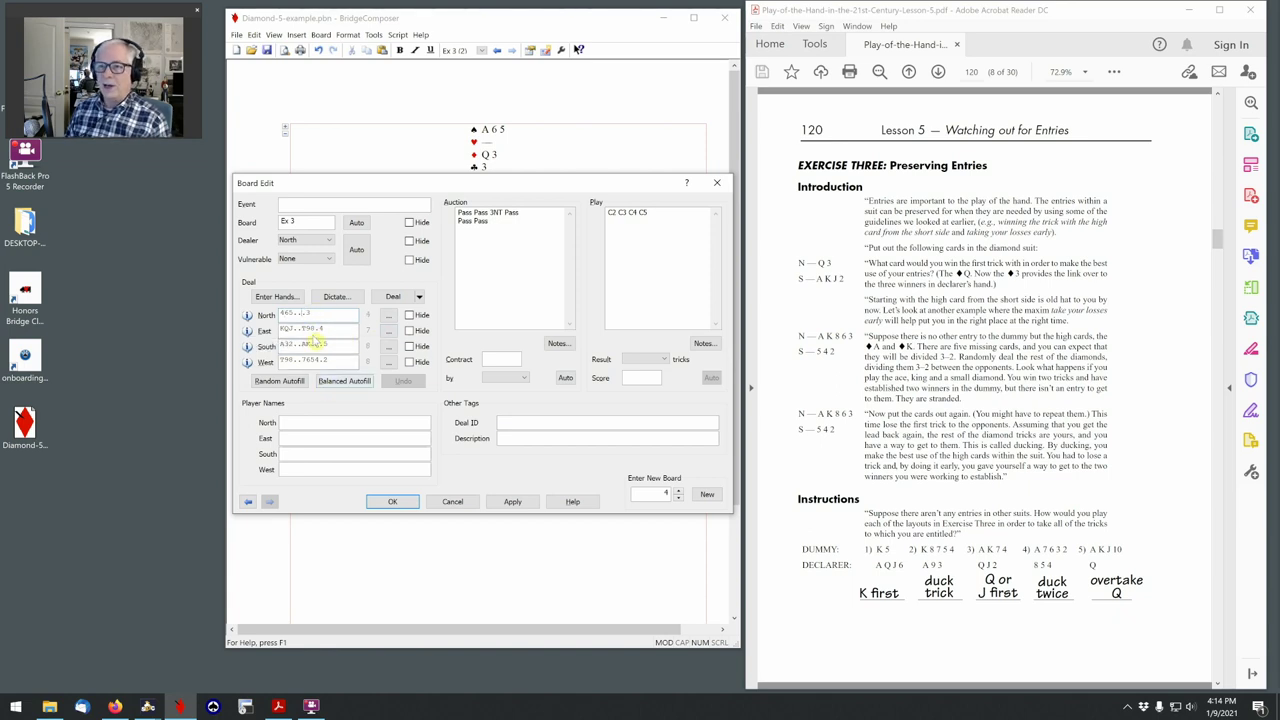
click(318, 333)
key(BackSpace)
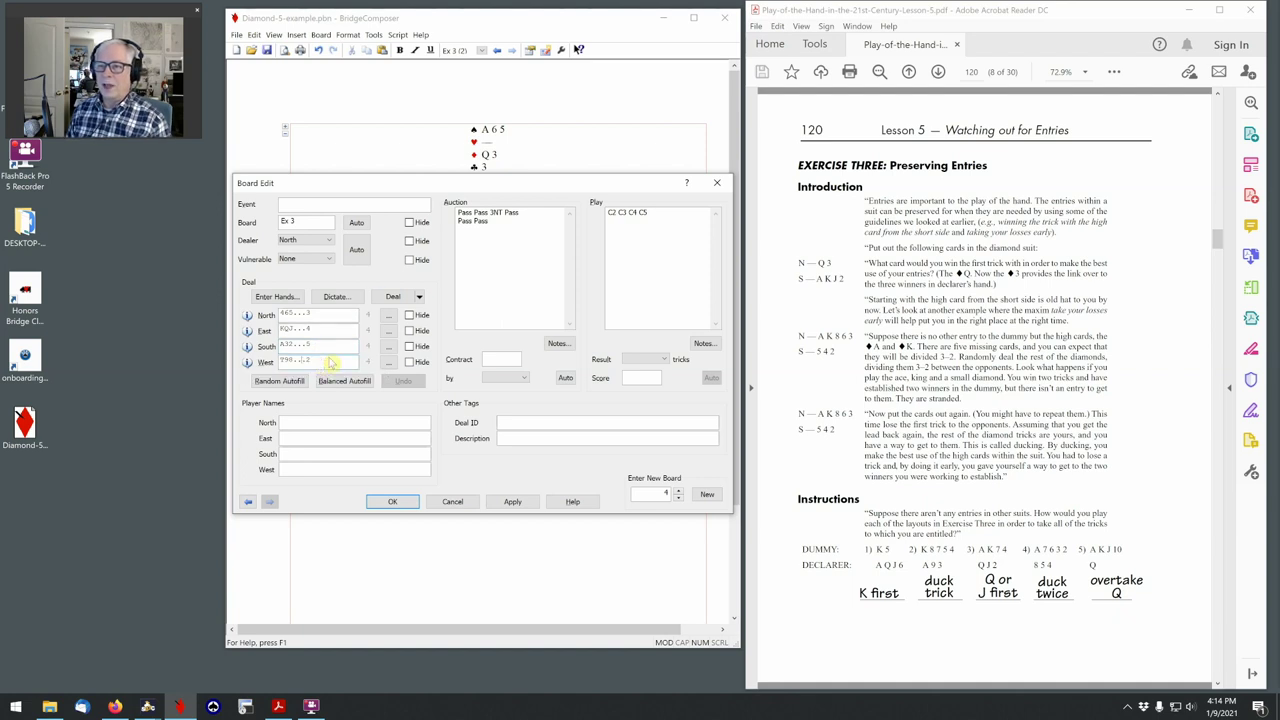
click(393, 502)
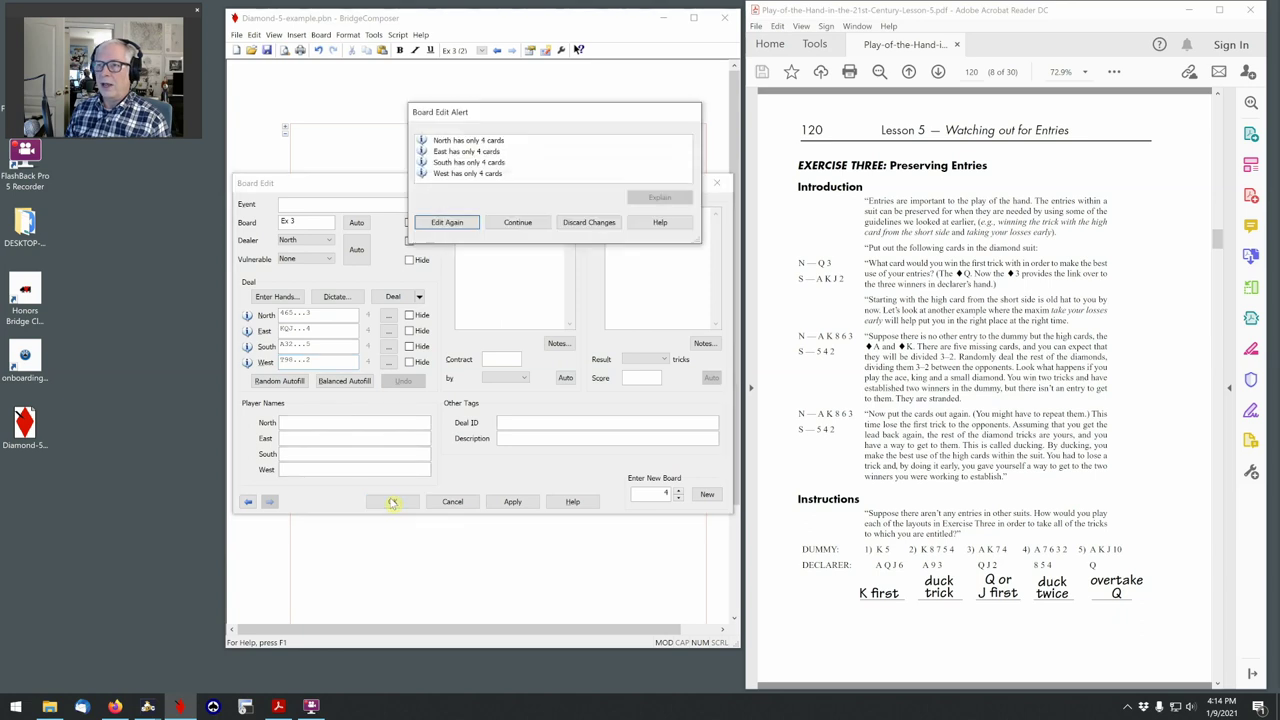
click(520, 222)
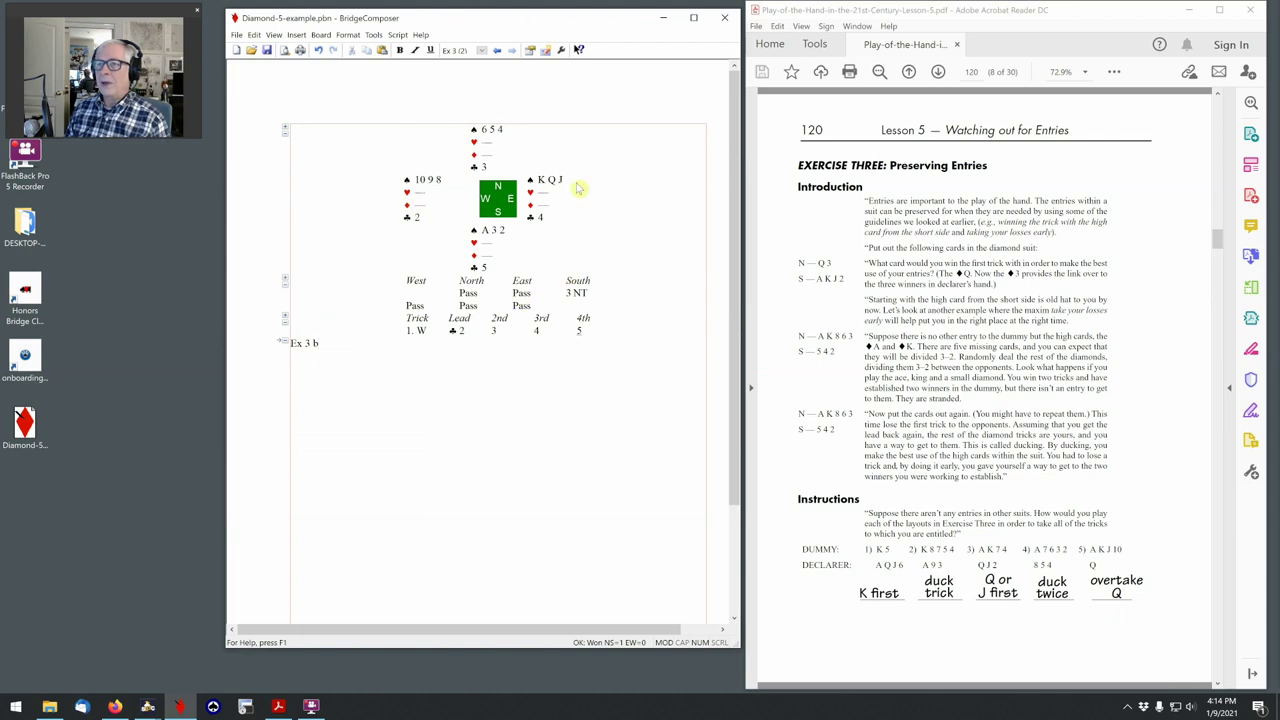
mouse_move(497, 250)
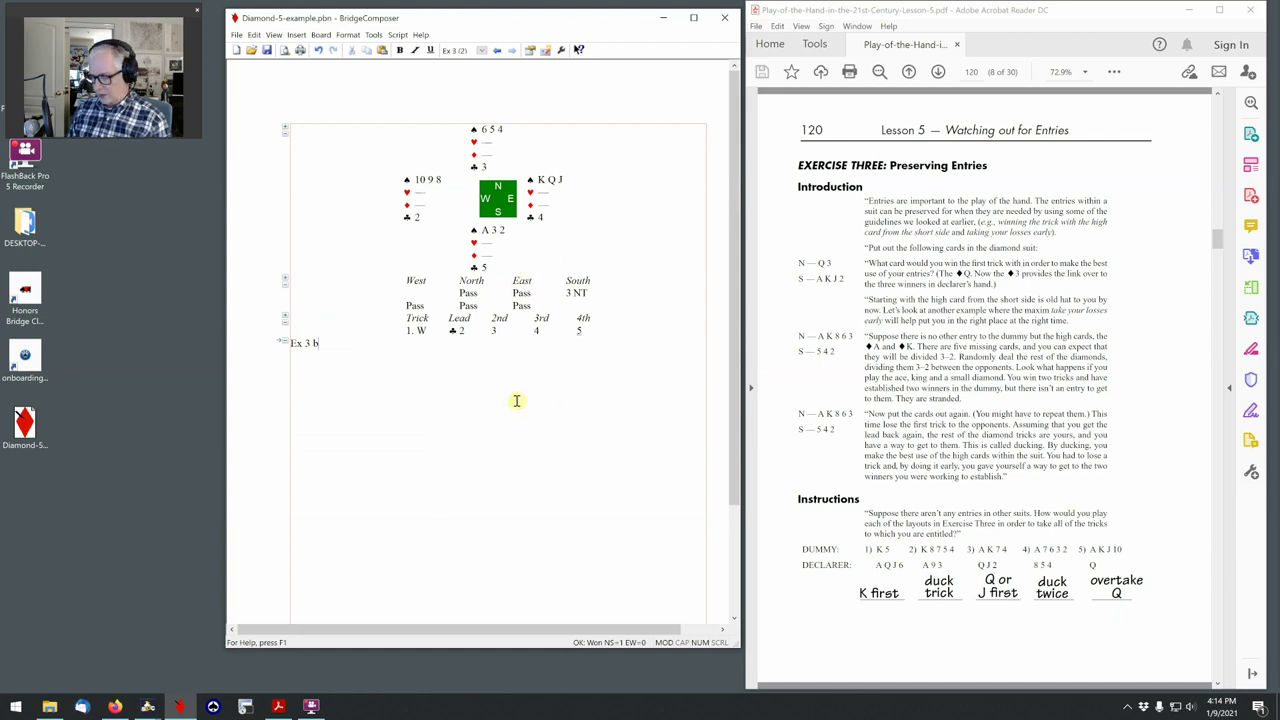
- Give Ex 3 (2) diamonds North A K 8 6 3 and South 5 4 2, accepting short hands
key(alt+b)
key(e)
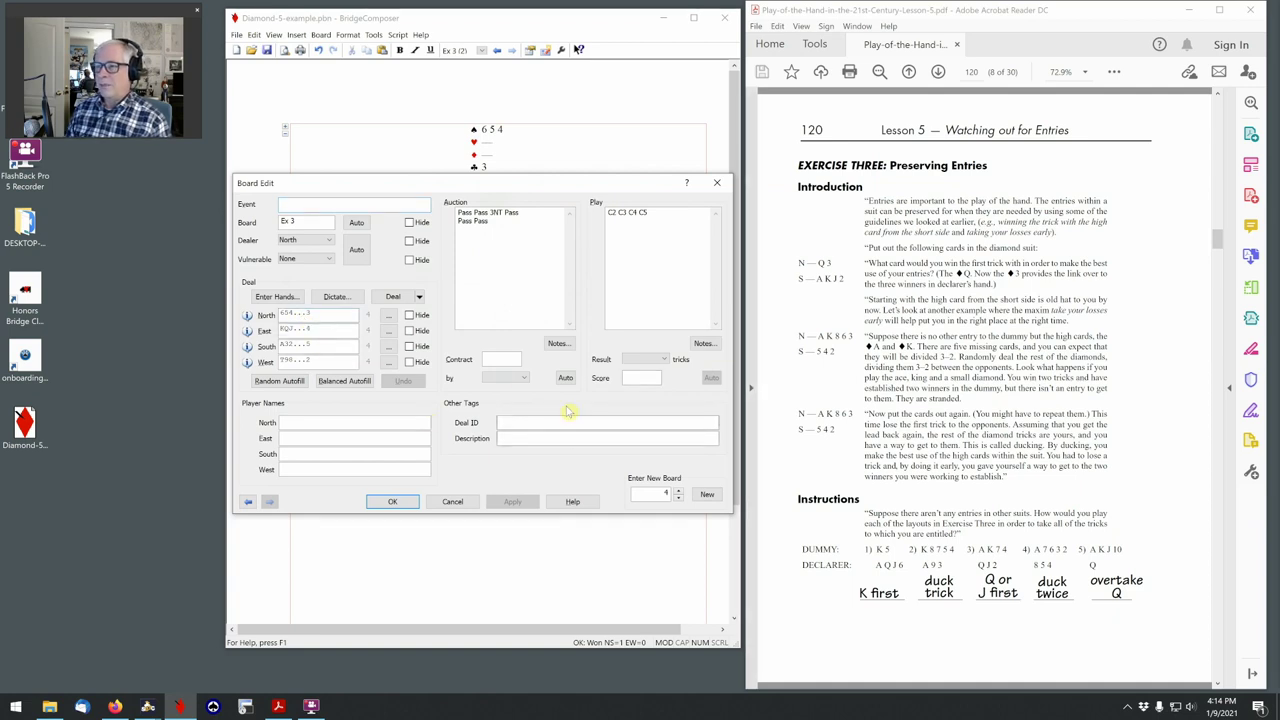
text(AK863)
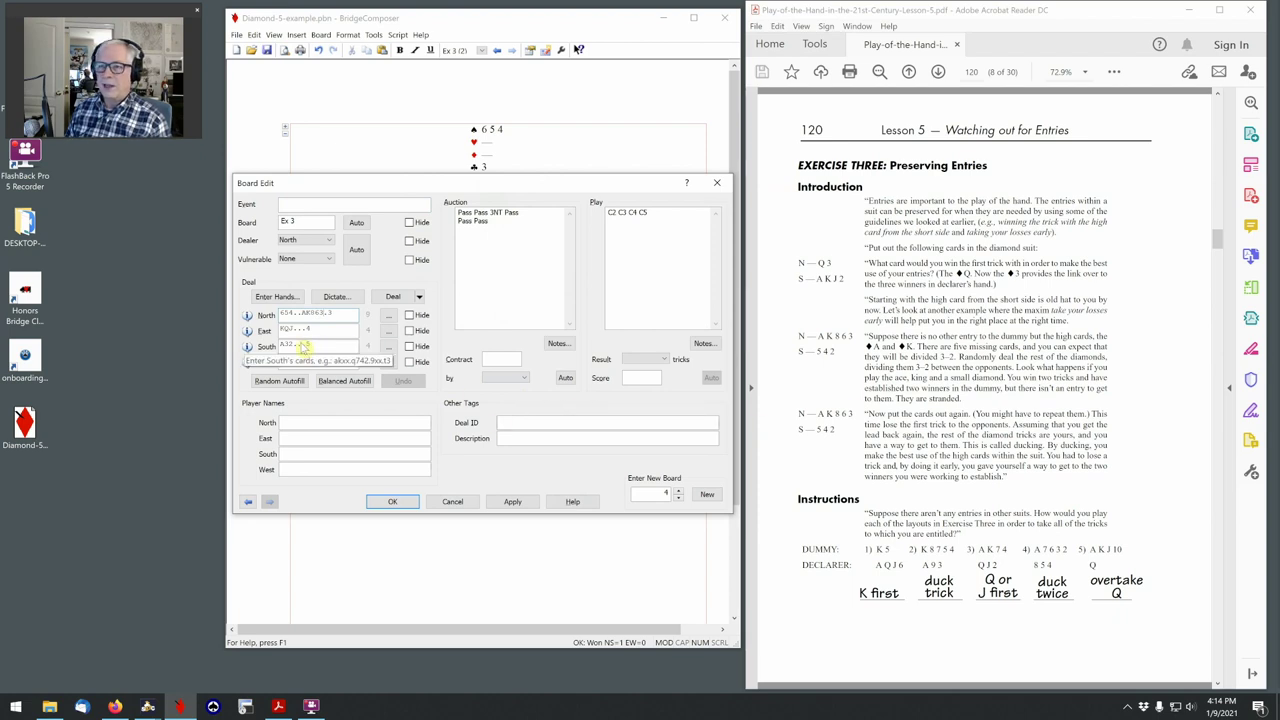
click(336, 348)
text(5)
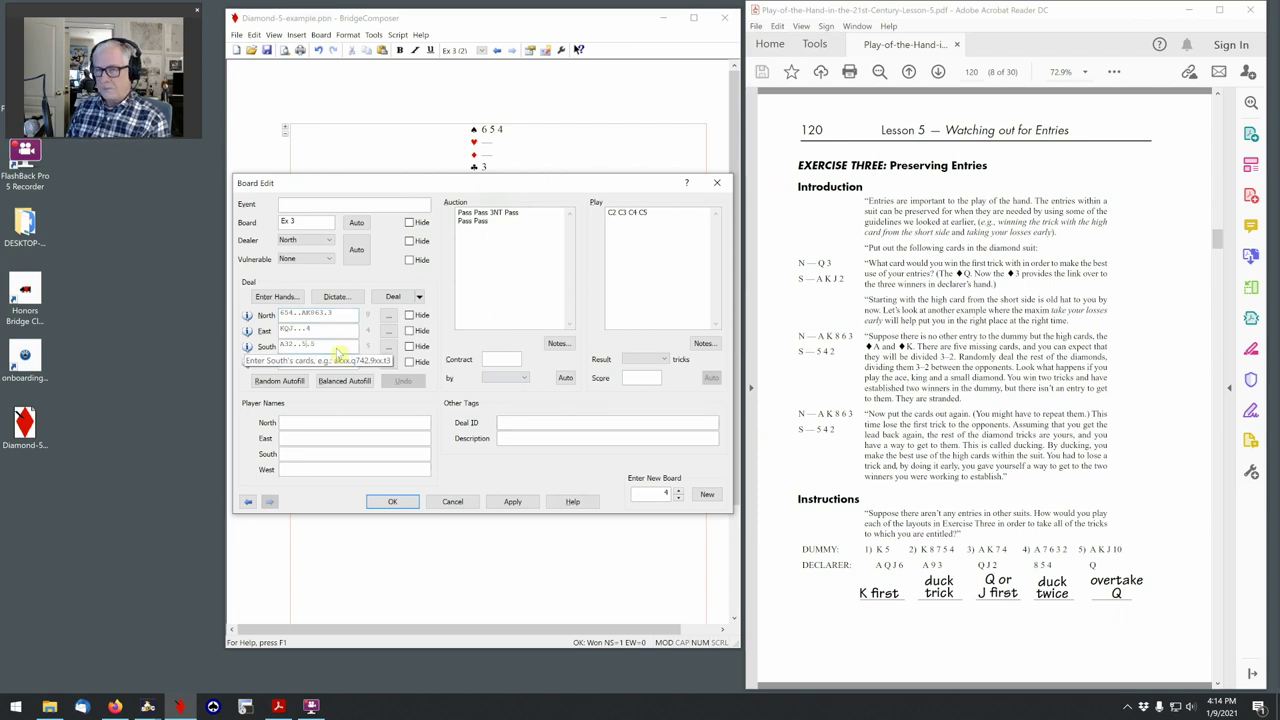
text(42)
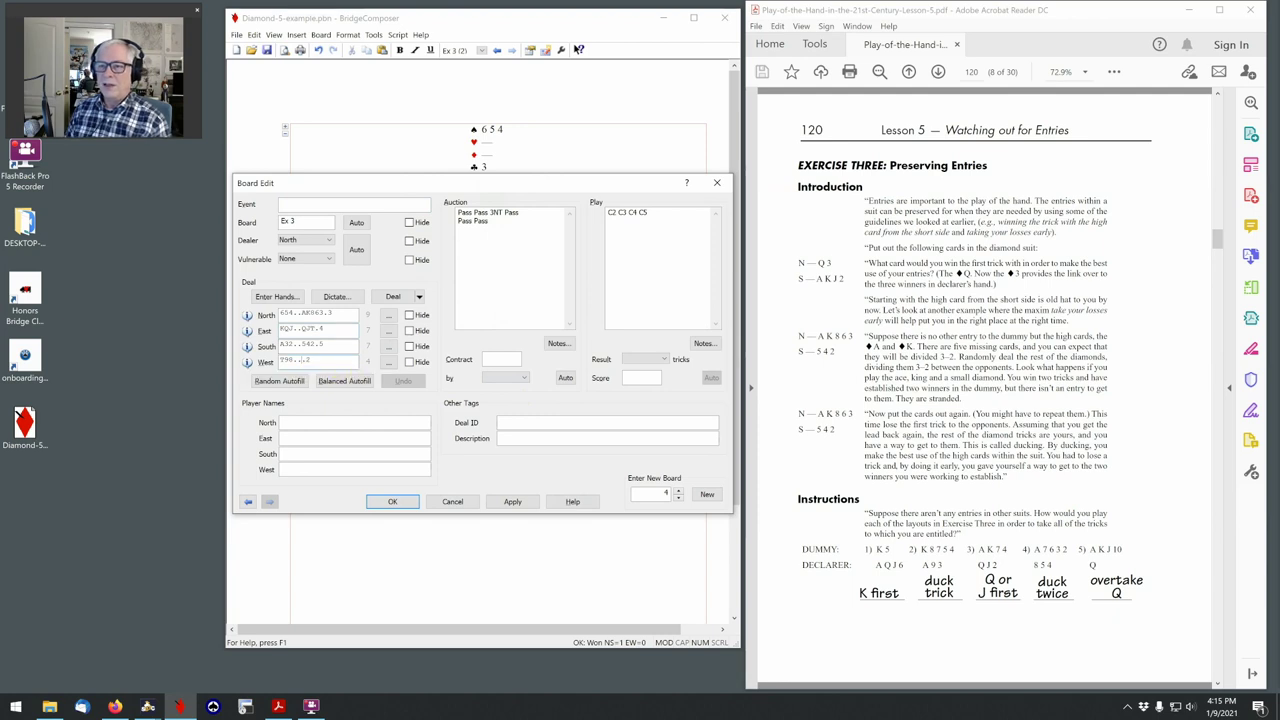
text(7)
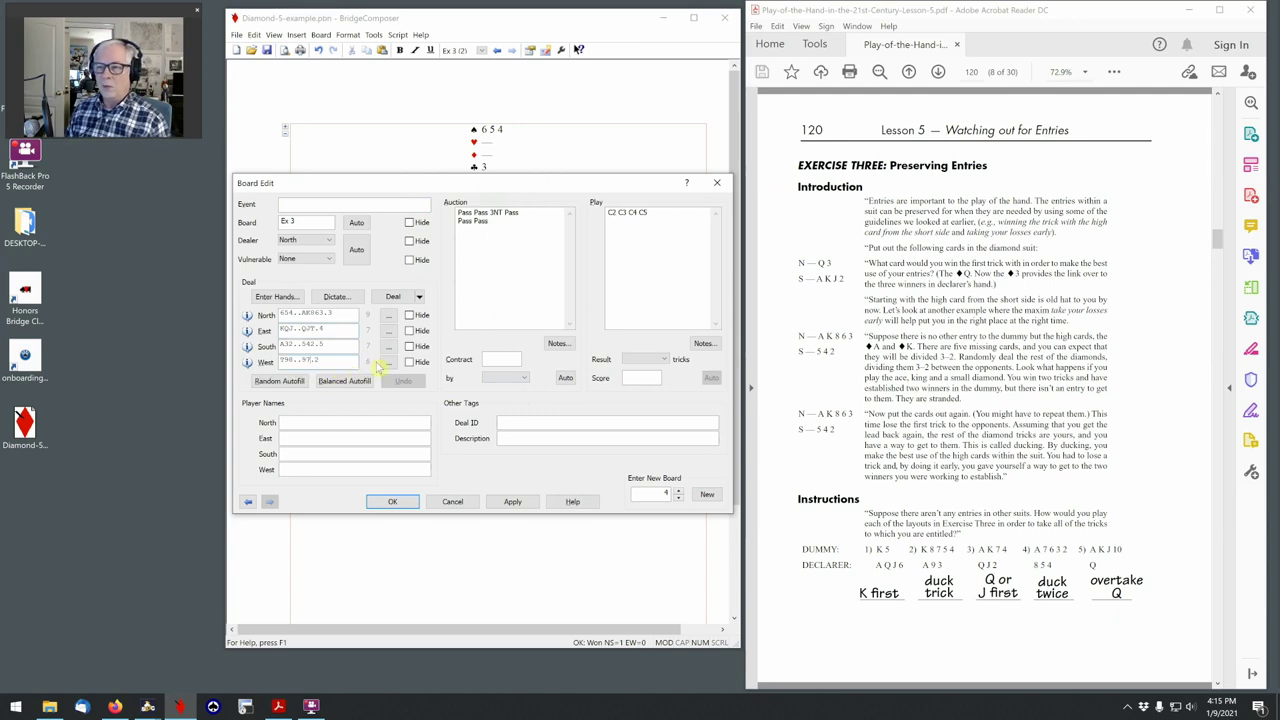
click(392, 501)
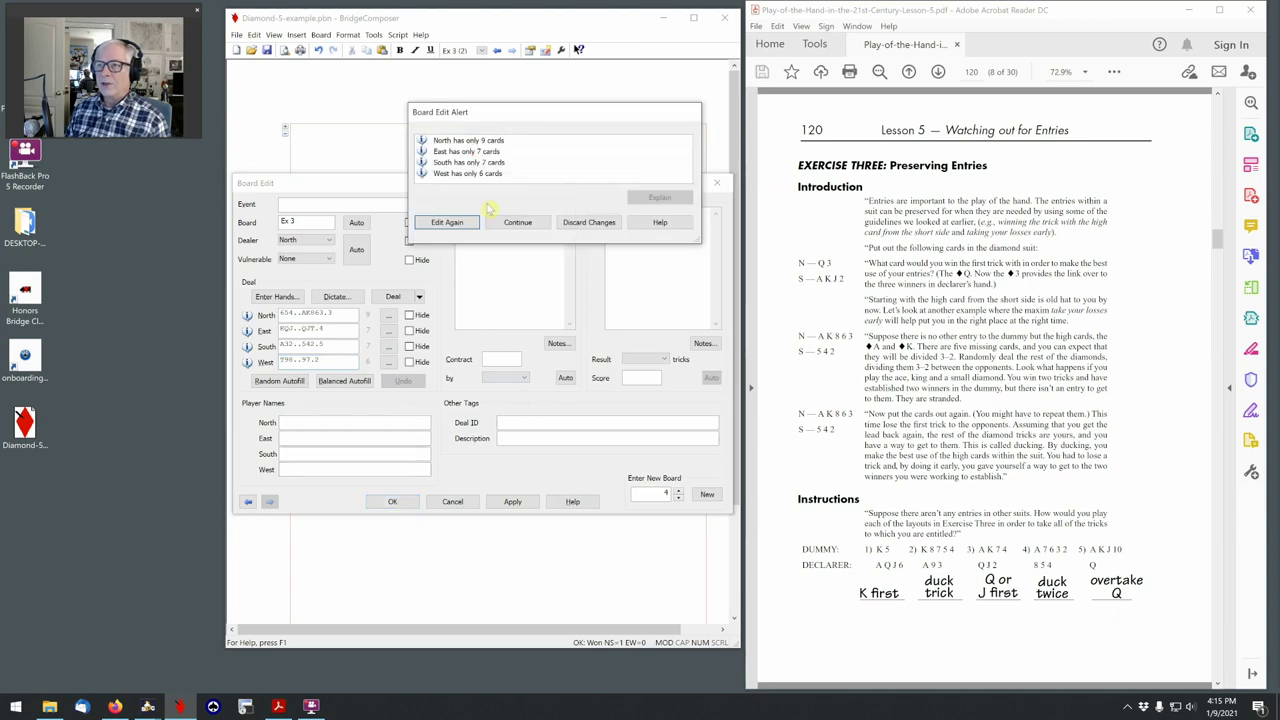
click(518, 223)
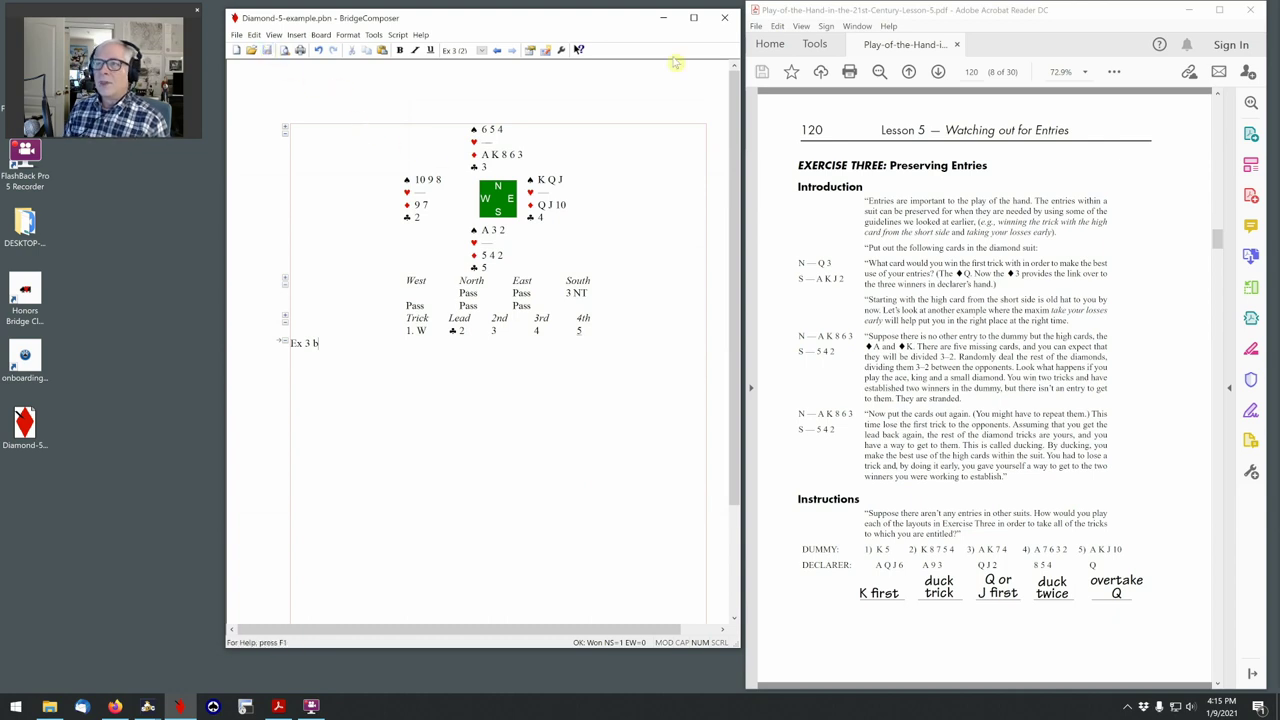
- Minimize BridgeComposer and the PDF, and delete the old Diamond-5-example.pbn group from the Deal Library
click(665, 18)
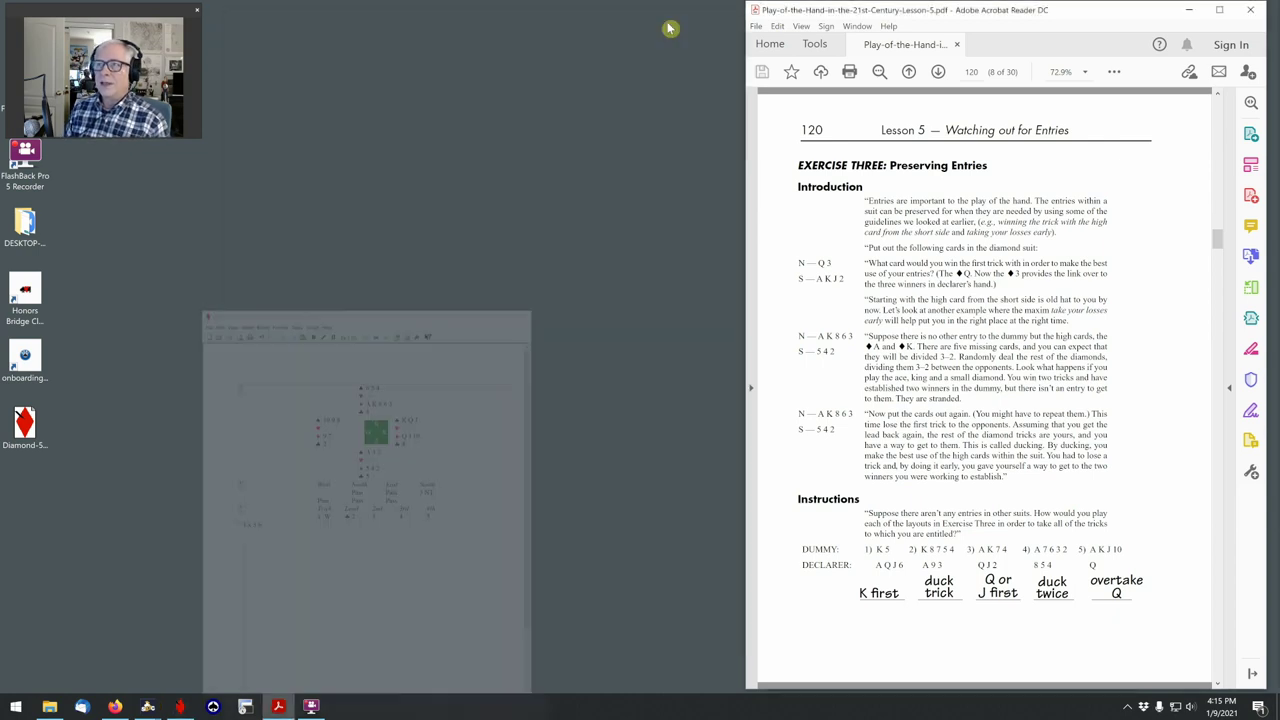
click(1193, 17)
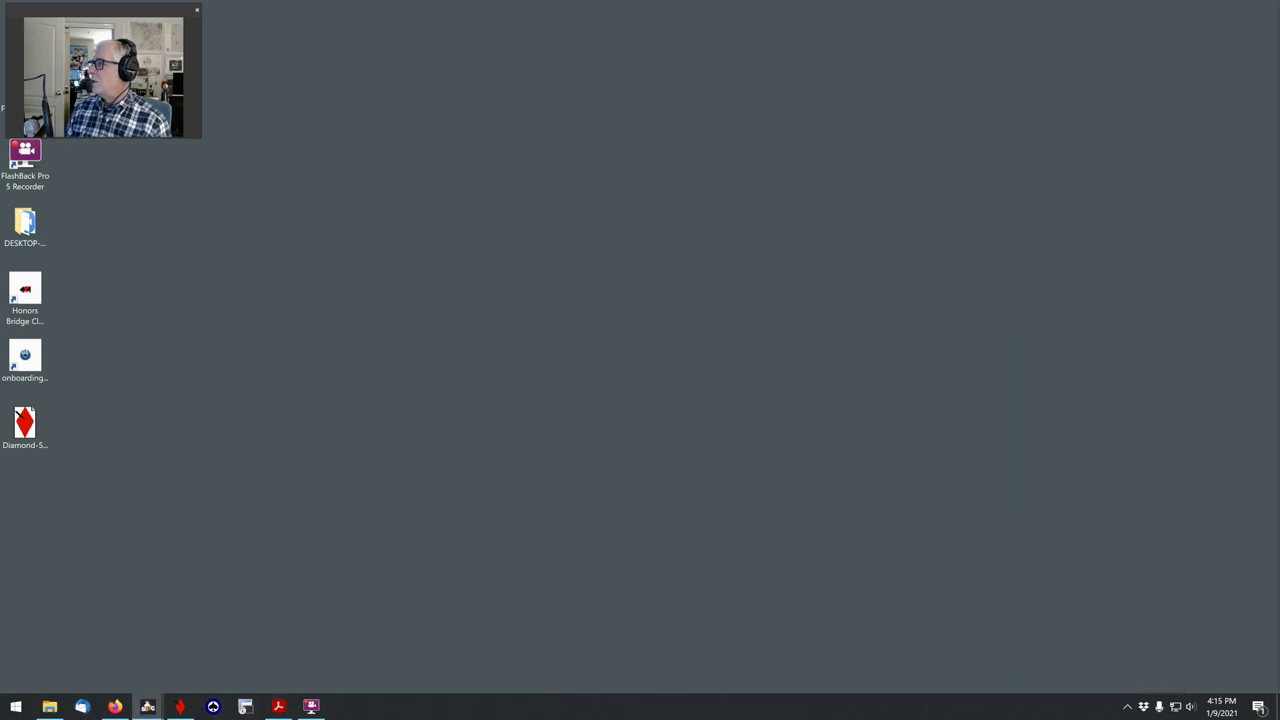
drag(1279, 60, 939, 20)
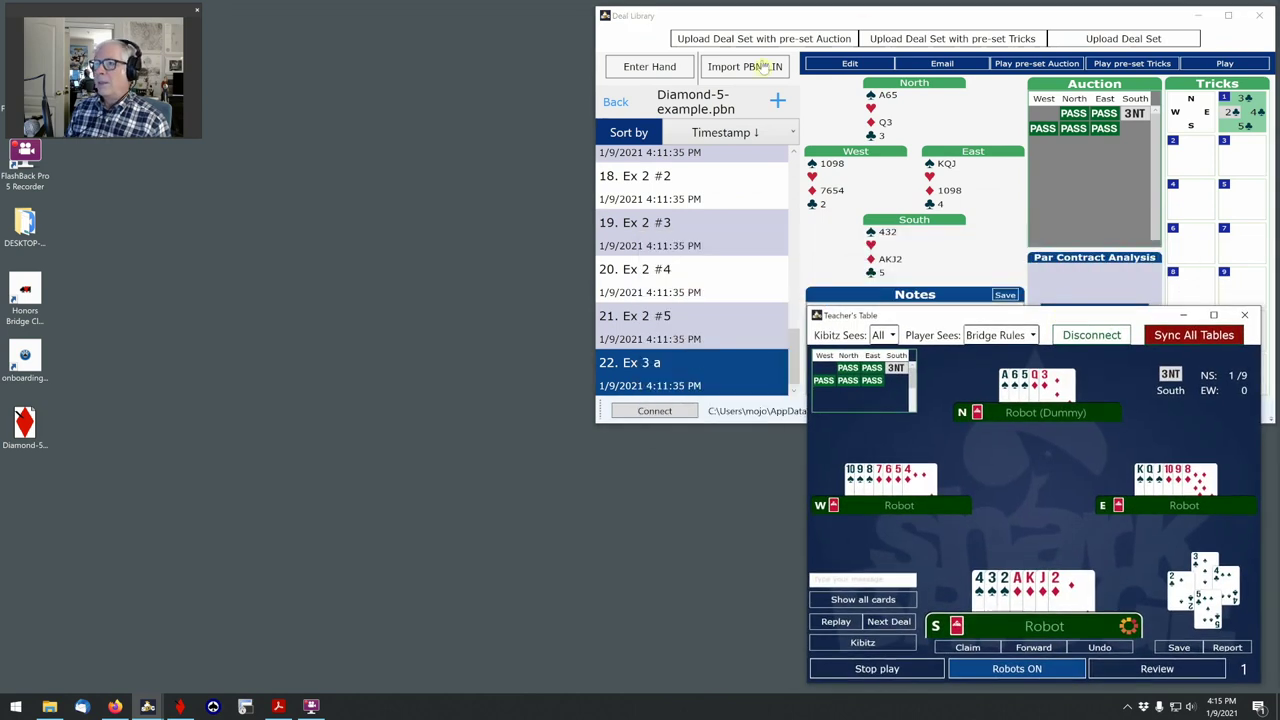
click(614, 104)
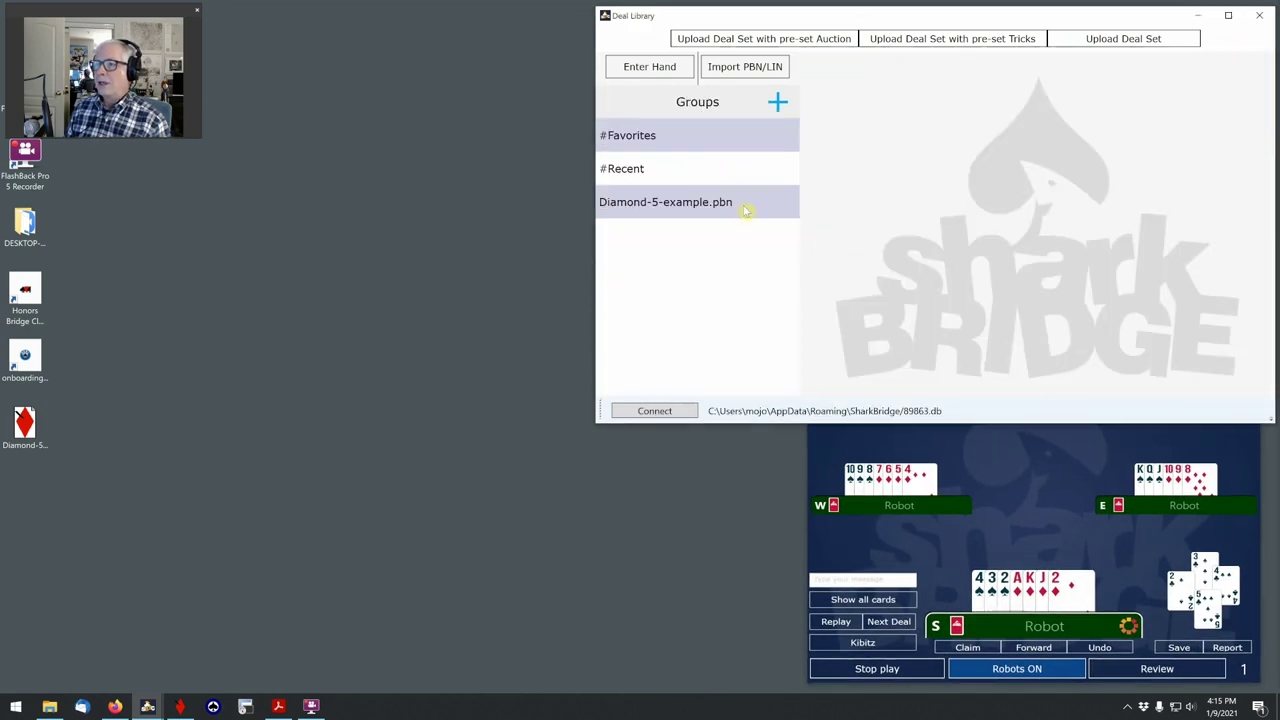
right_click(748, 206)
click(782, 215)
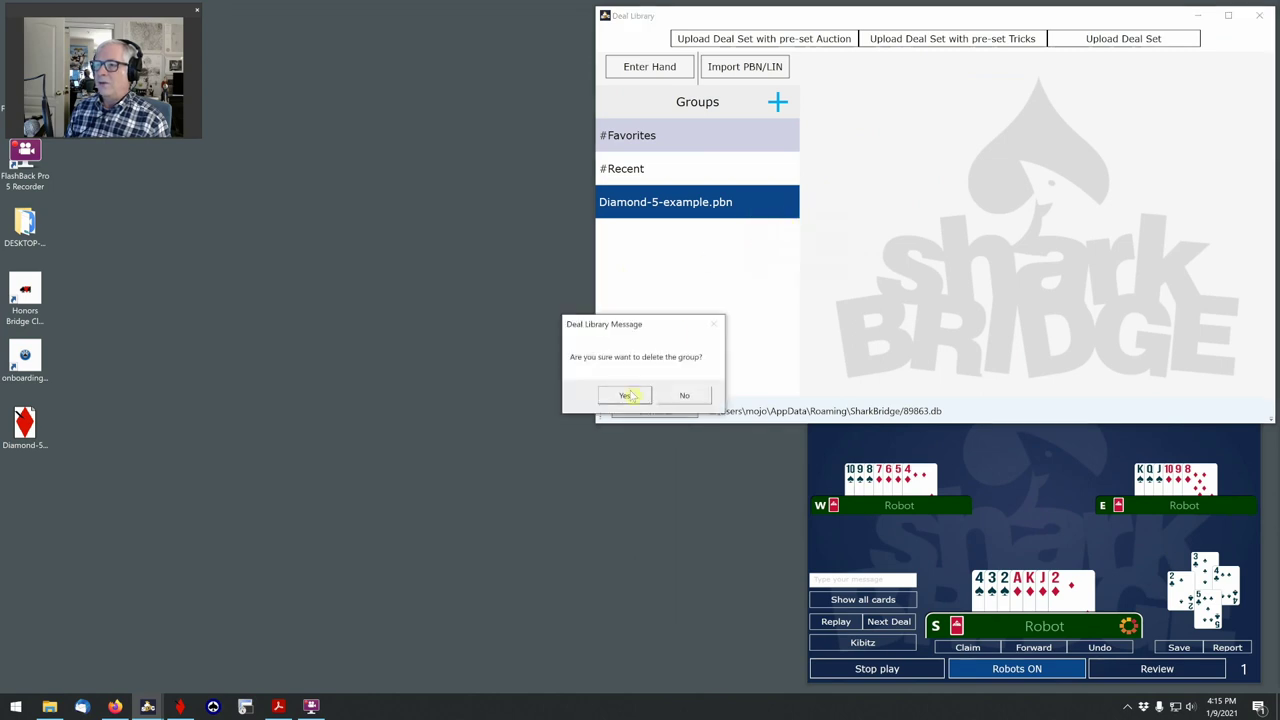
click(624, 395)
- Re-import Diamond-5-example.pbn, show deal 23 'Ex 3 b', and open the Firefox Shark Bridge table
click(762, 67)
click(848, 126)
double_click(848, 126)
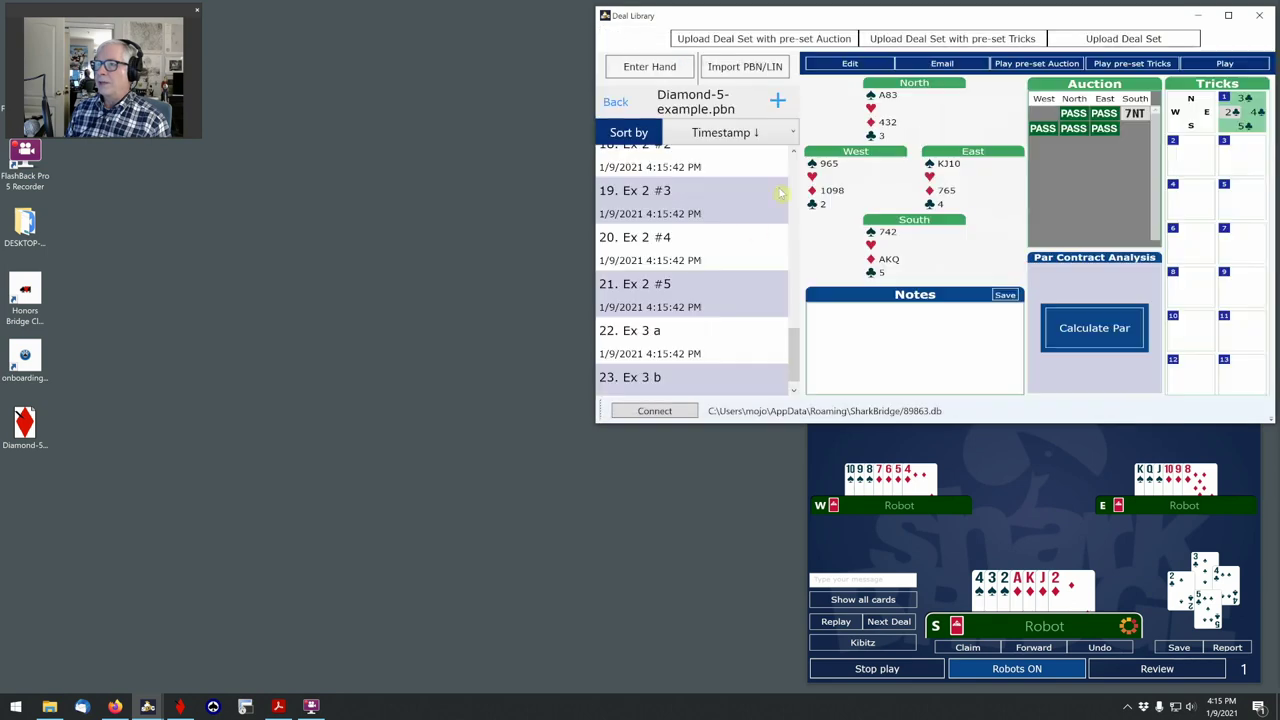
scroll(729, 257, down, 1)
click(726, 372)
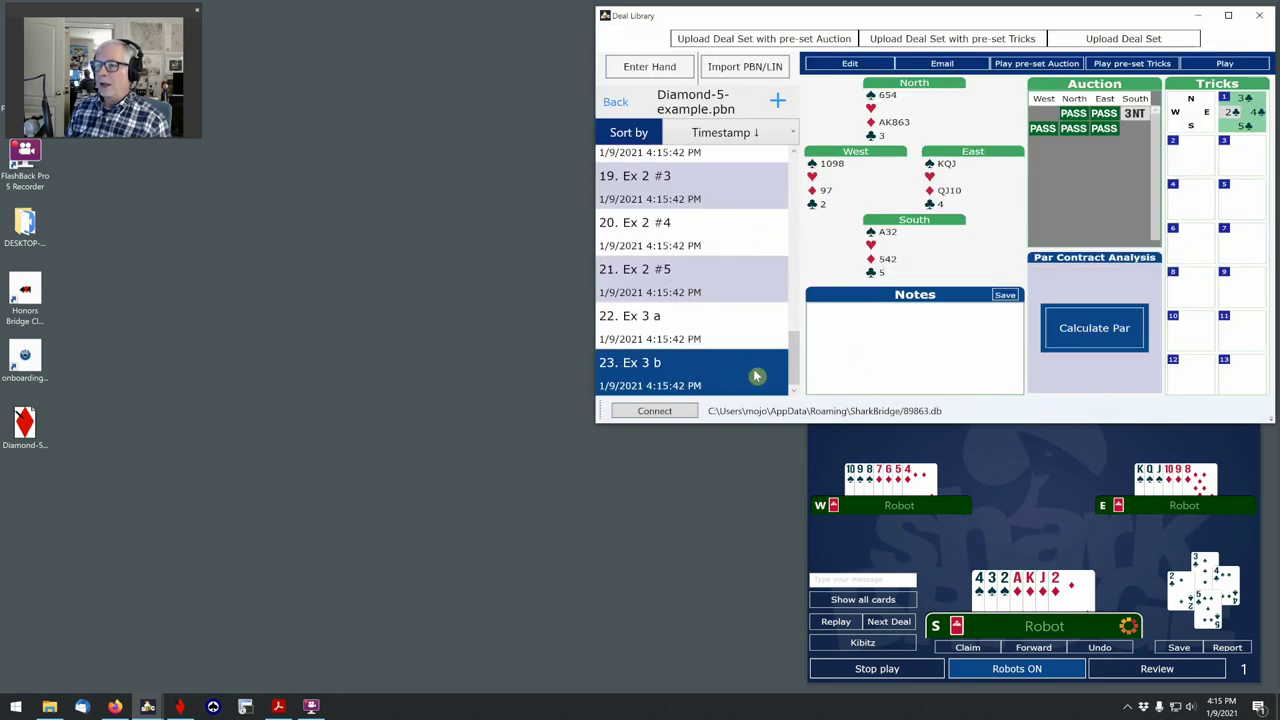
click(115, 706)
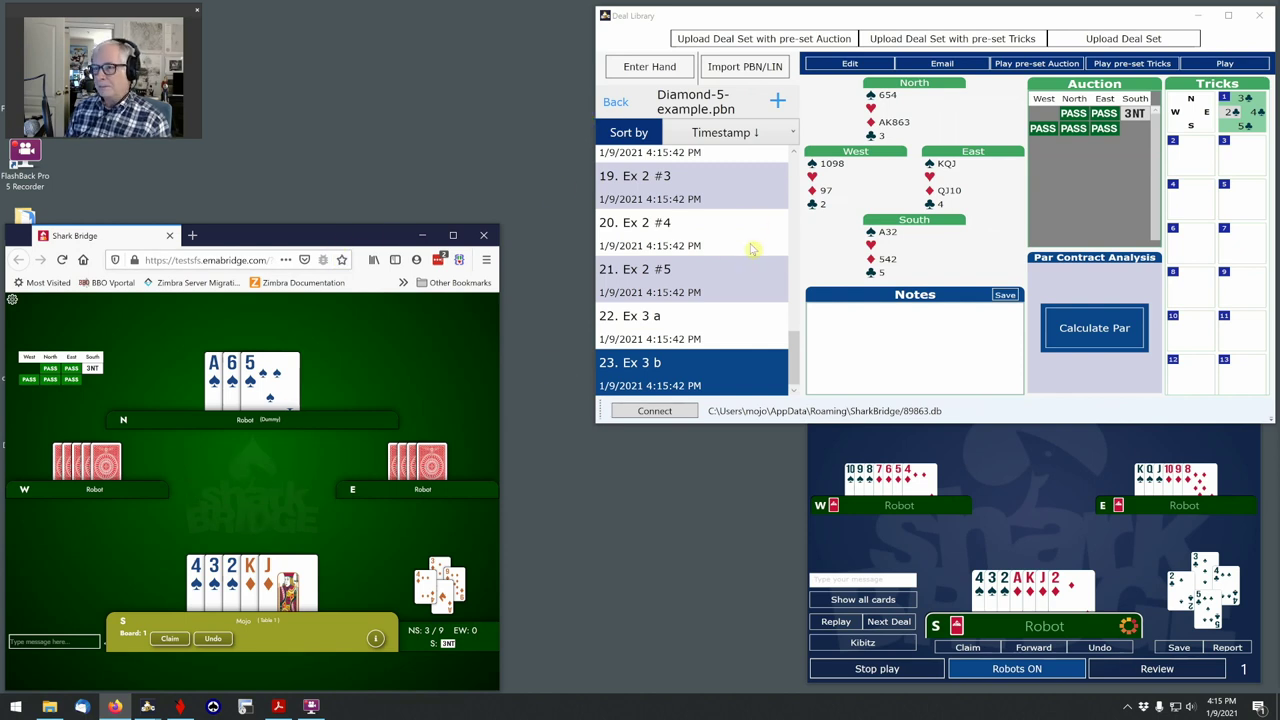
- Deal Ex 3 b to the teacher's table with its preset lead and run the robots
click(709, 375)
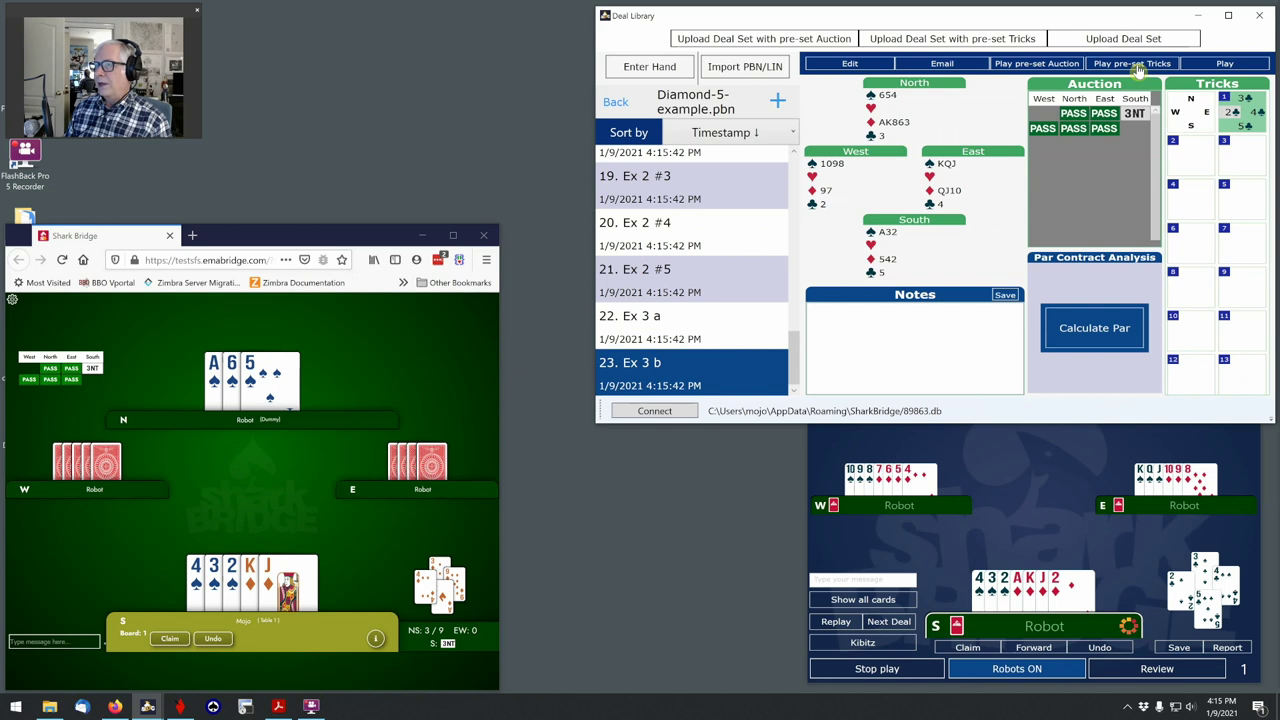
click(1138, 68)
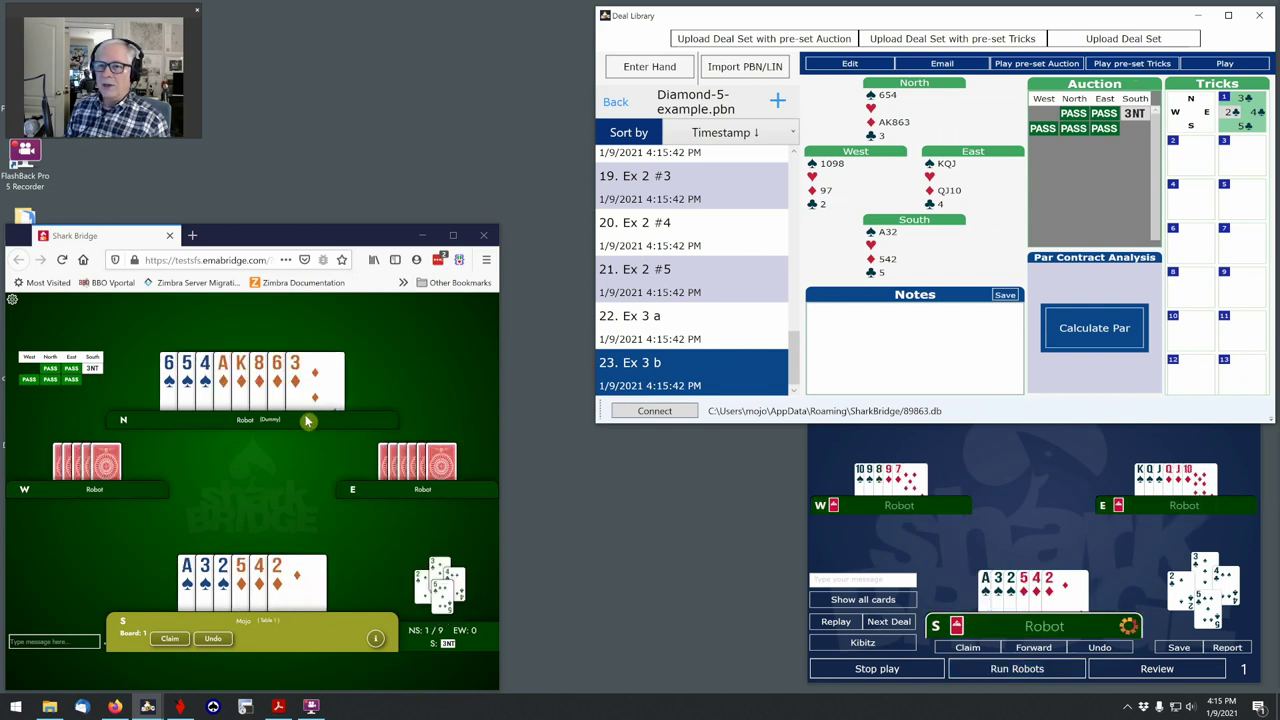
click(1039, 676)
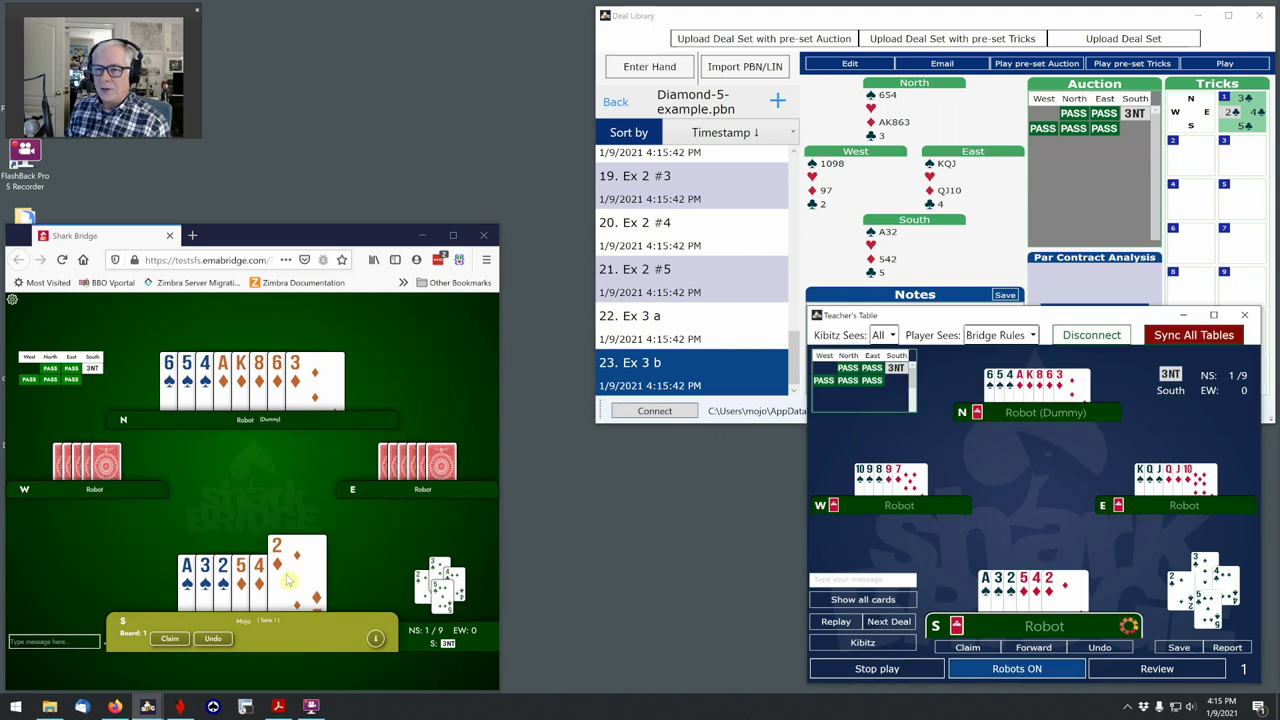
- Play the diamond tricks and the ♠A with dummy's ♠4, reaching NS 4 tricks, then minimize Firefox
click(287, 577)
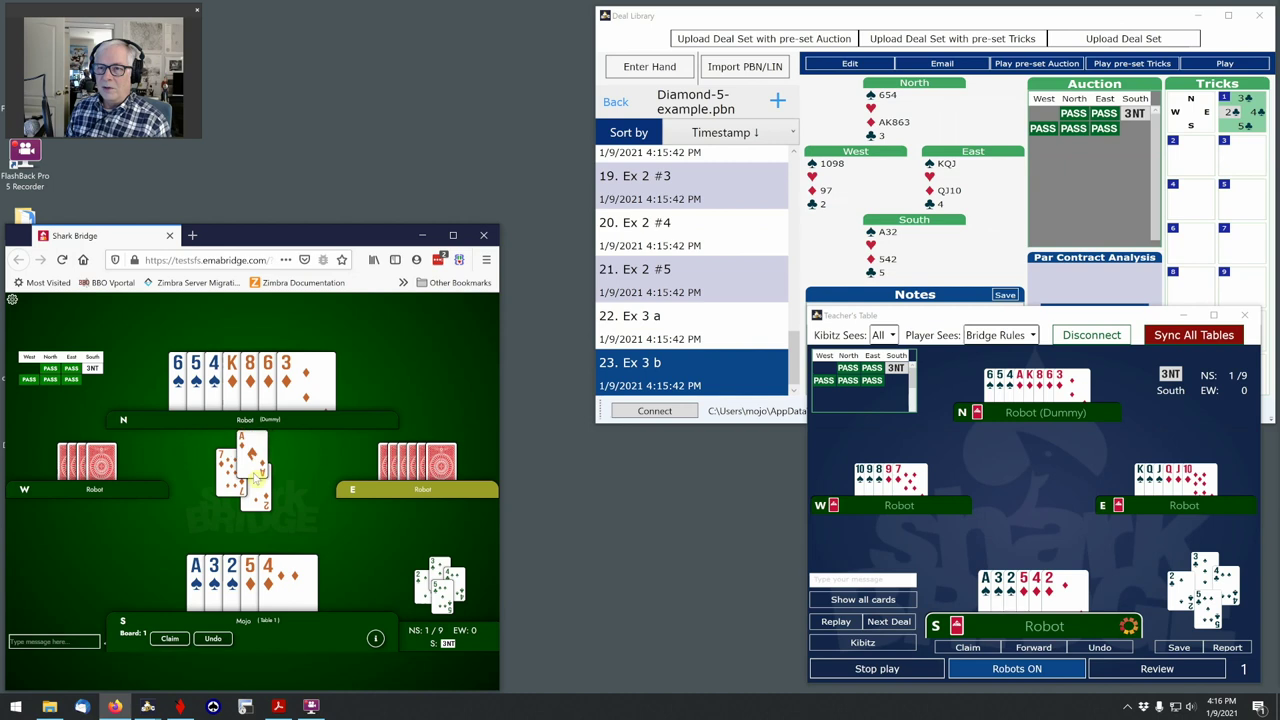
click(230, 390)
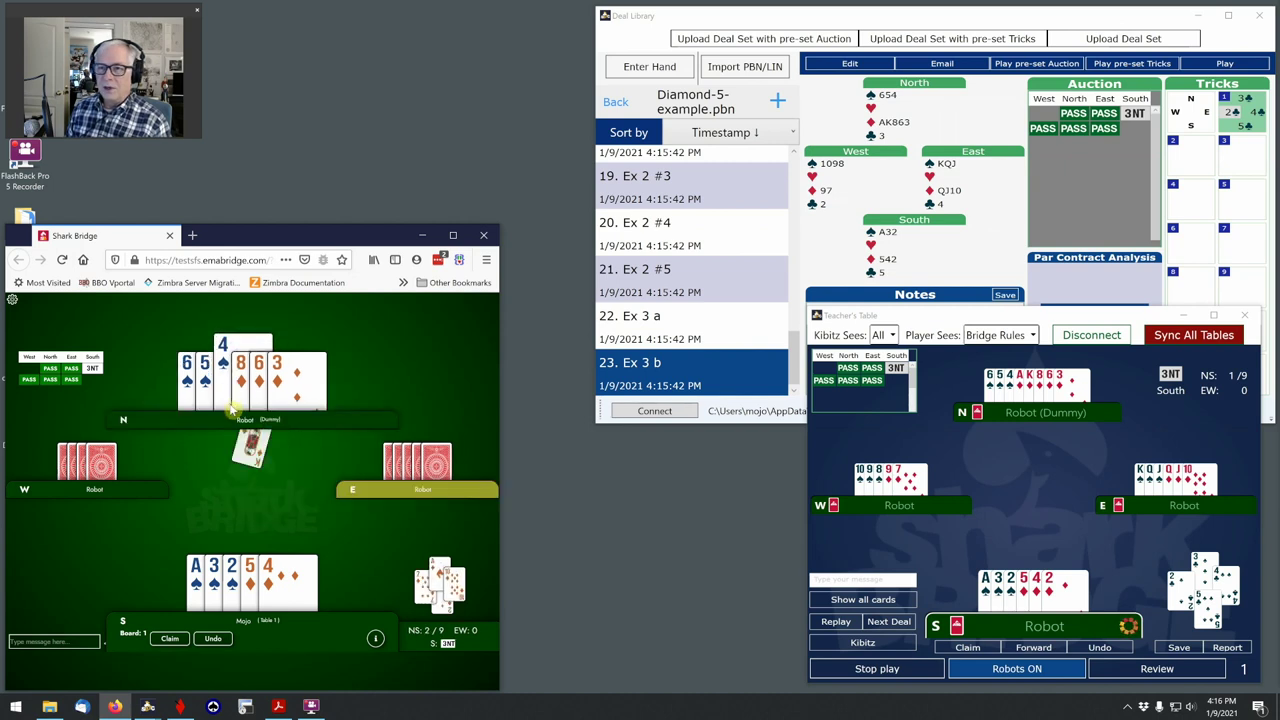
click(295, 578)
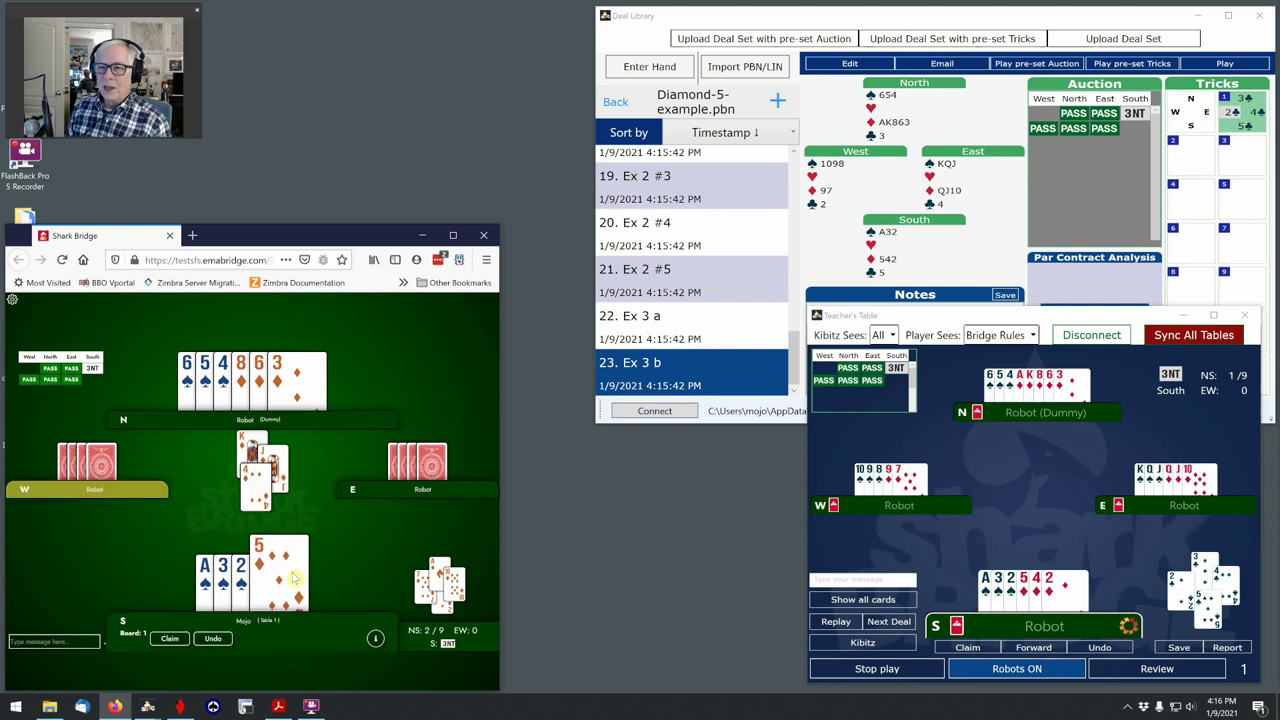
click(240, 393)
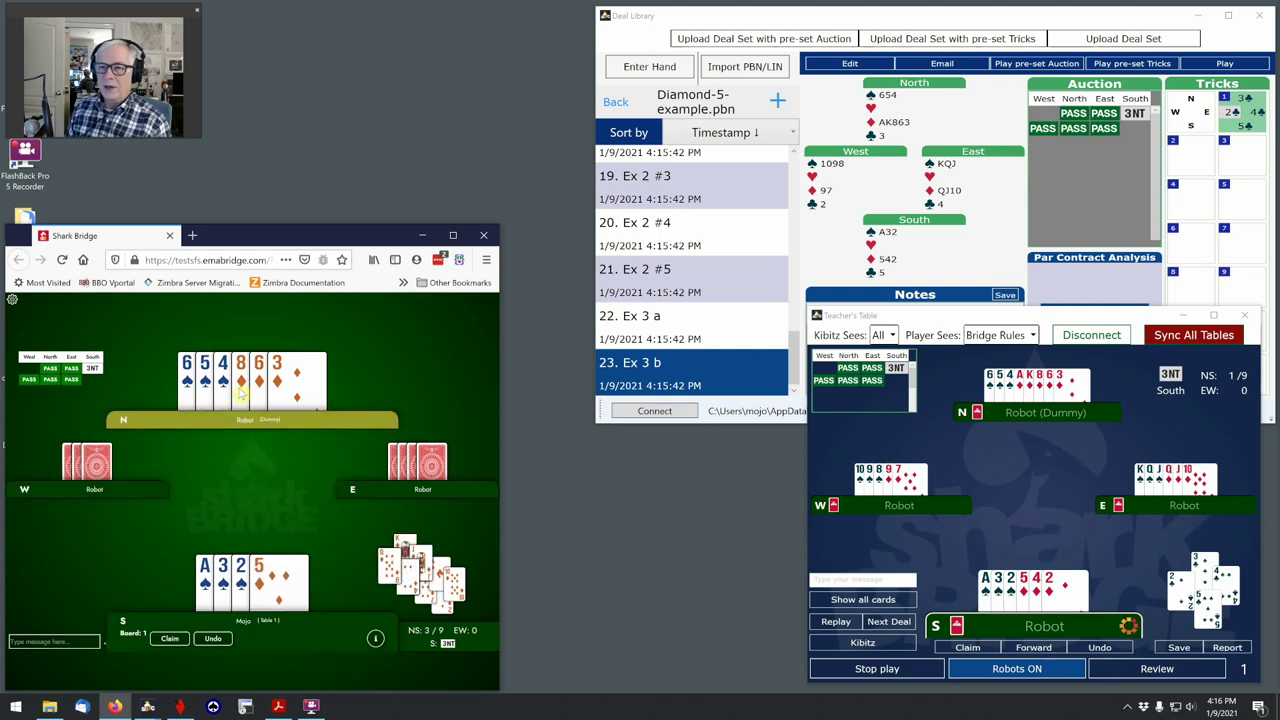
click(280, 577)
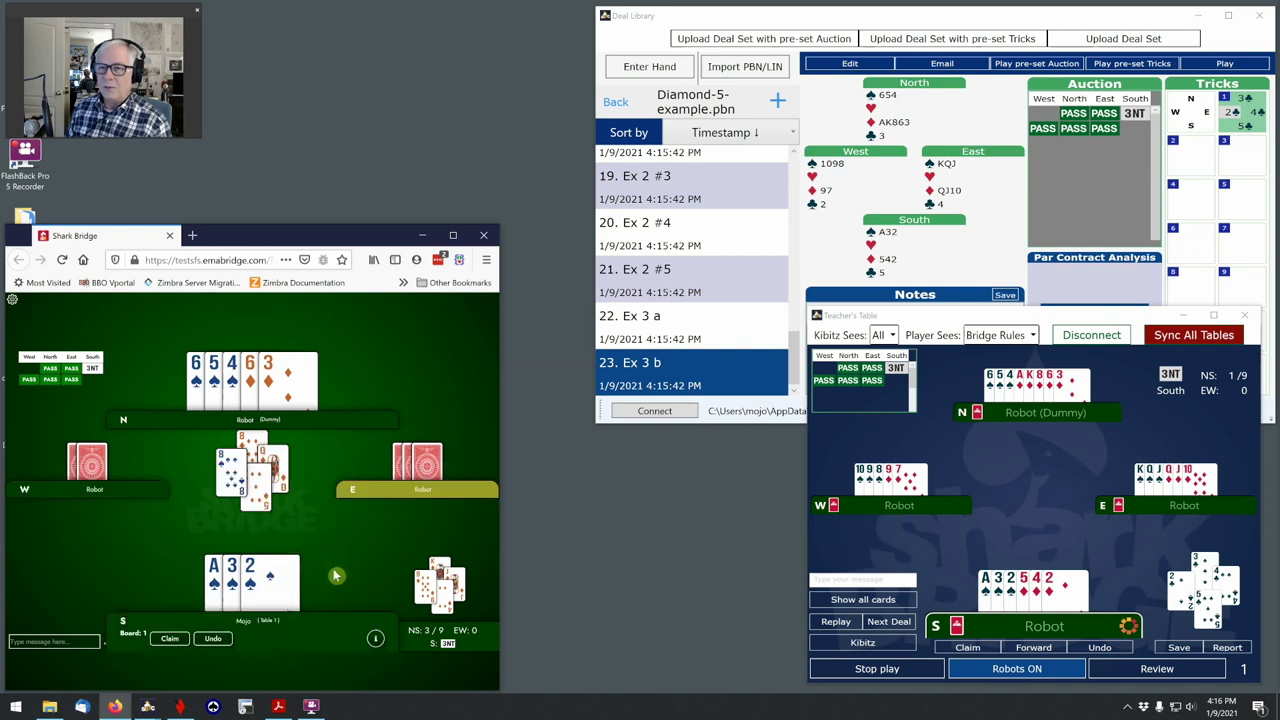
click(211, 576)
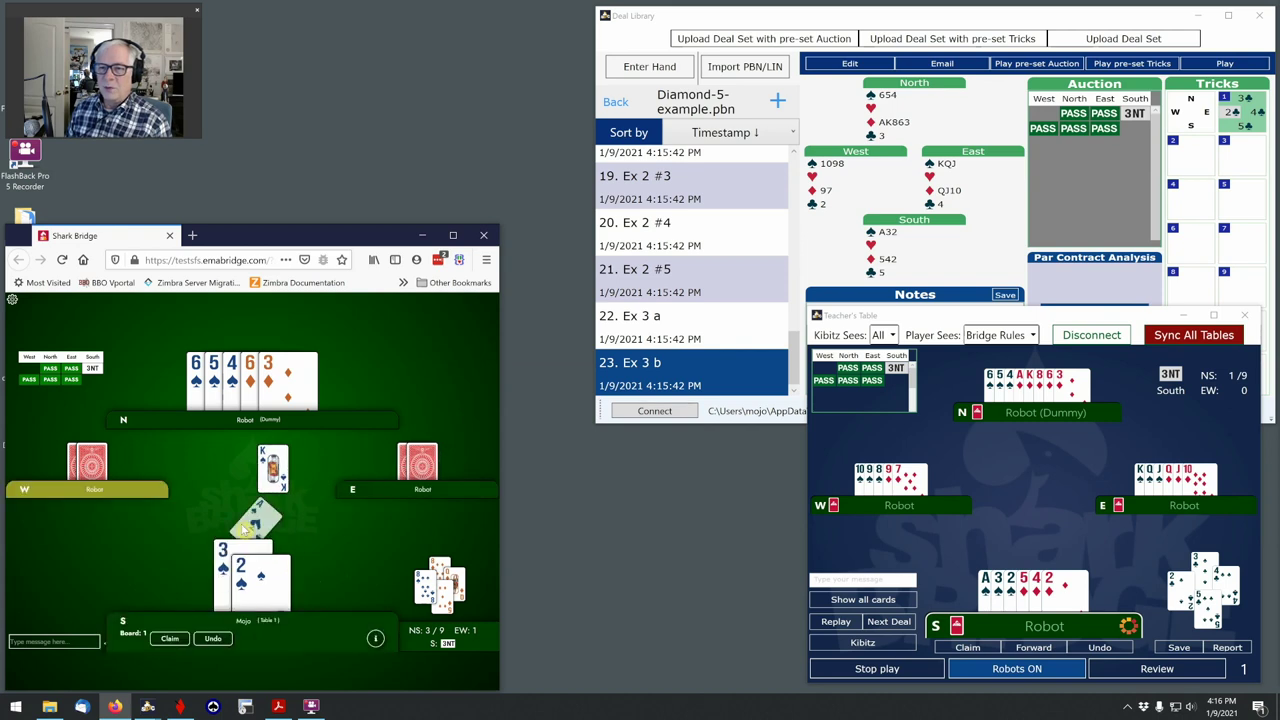
click(231, 390)
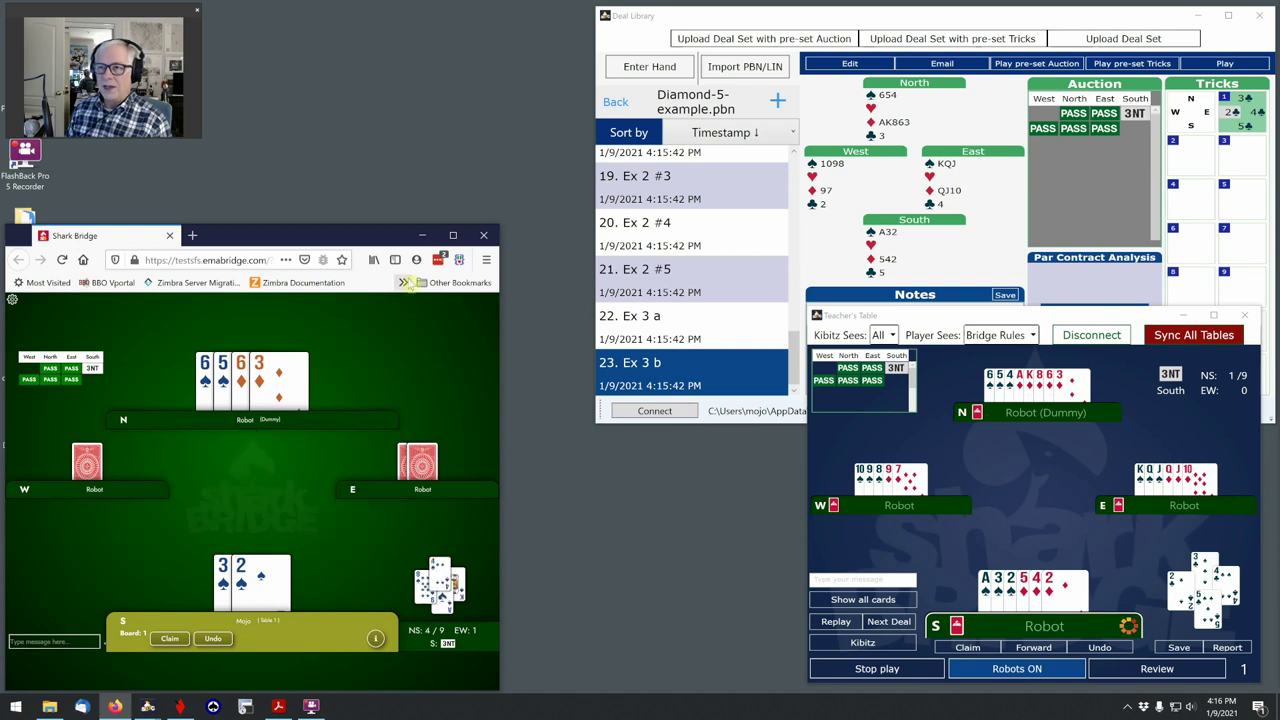
click(421, 237)
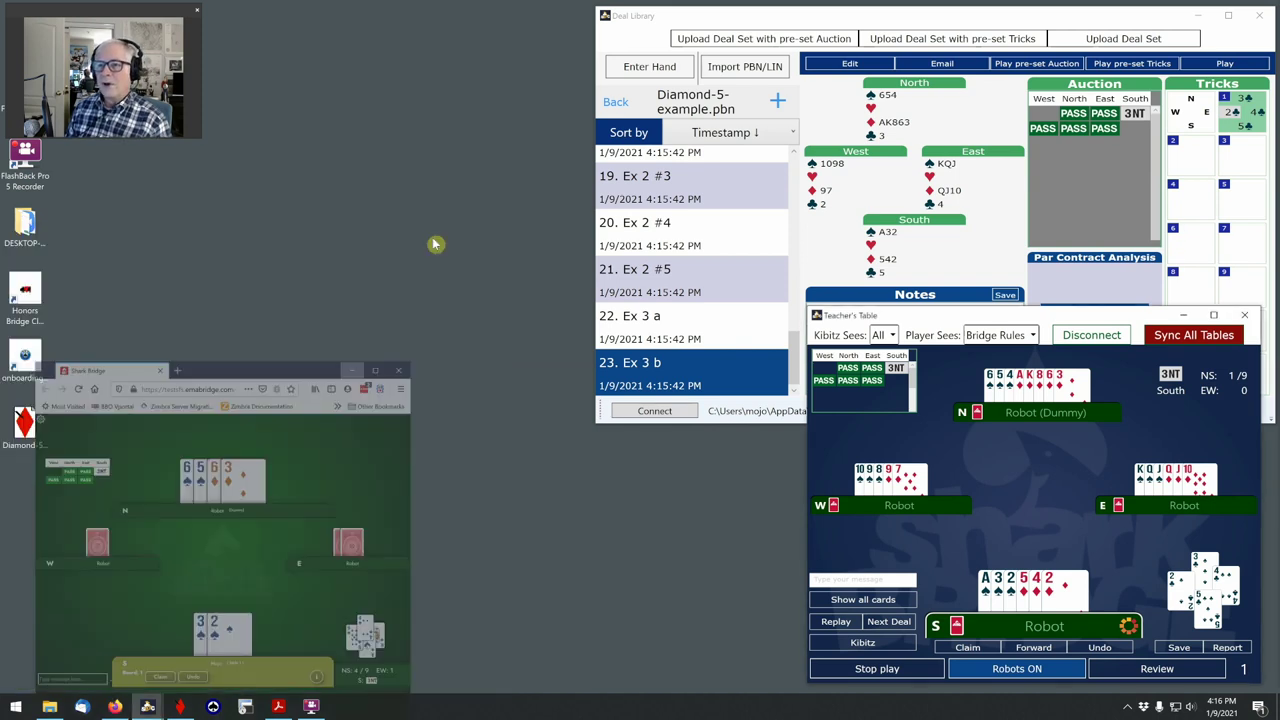
- Minimize the Teacher's Table and Deal Library, and restore the lesson PDF and BridgeComposer
drag(1057, 316, 1211, 309)
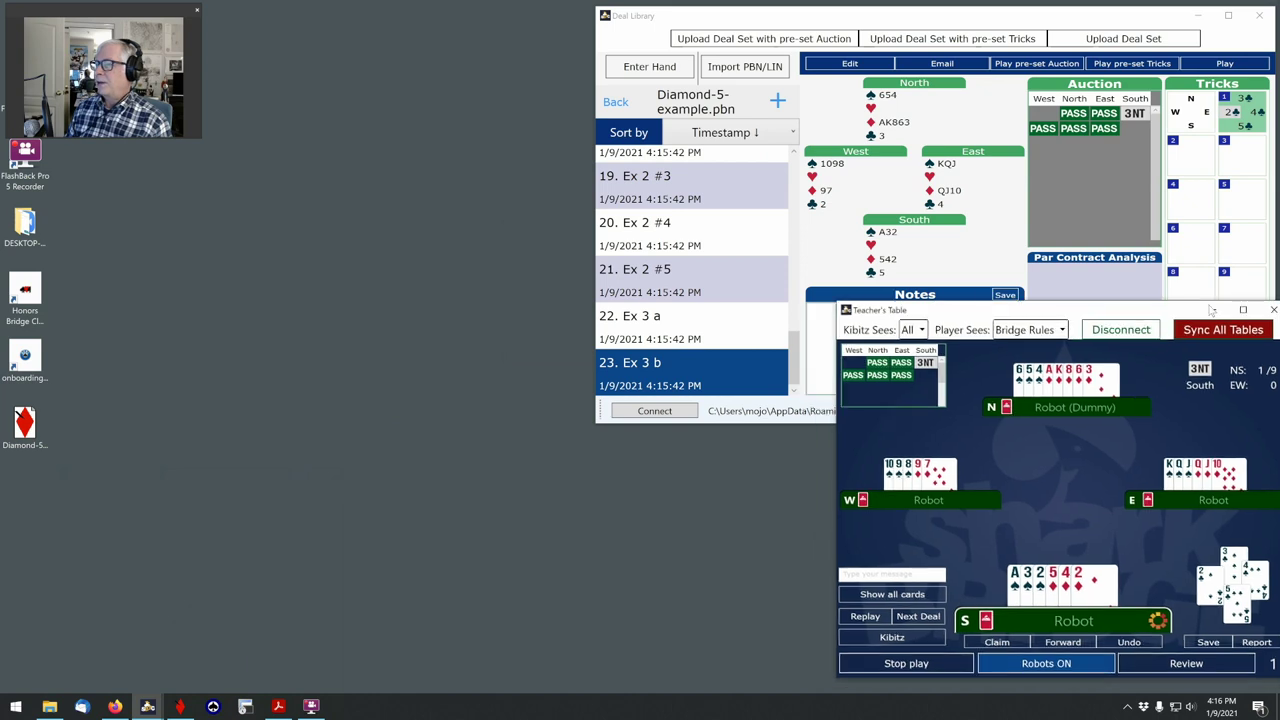
click(1211, 309)
click(1199, 15)
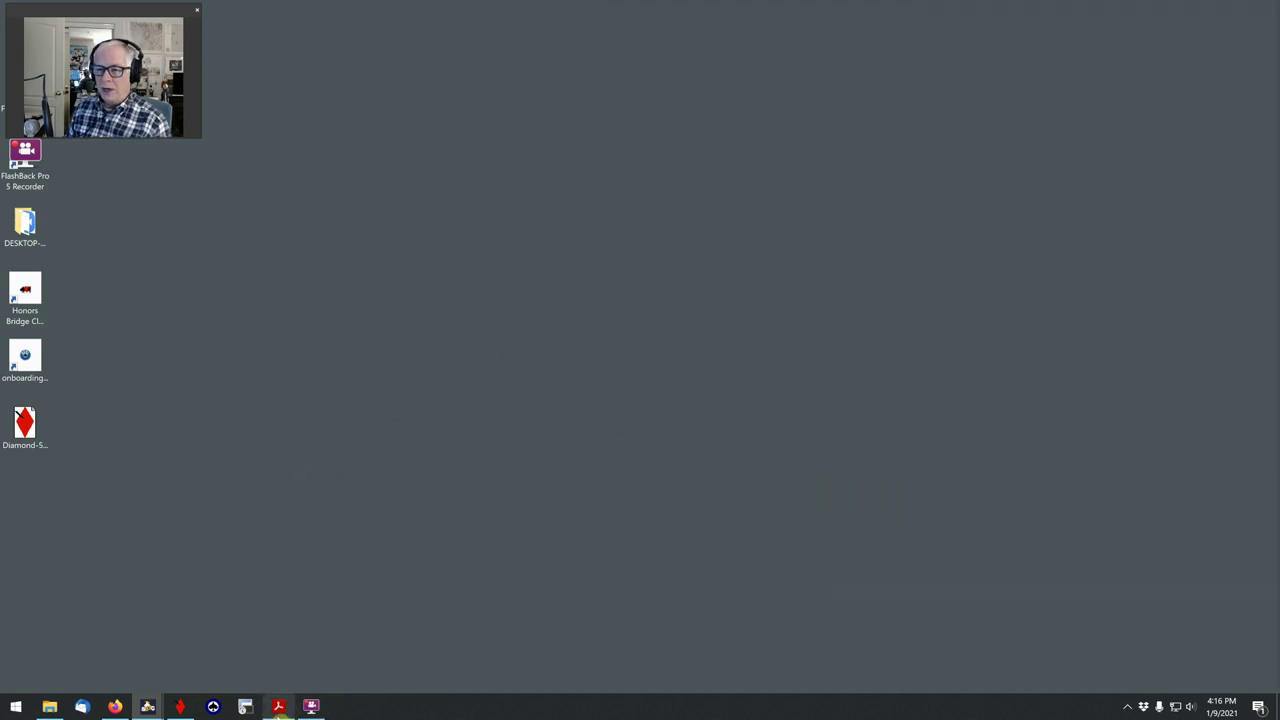
click(279, 706)
click(180, 706)
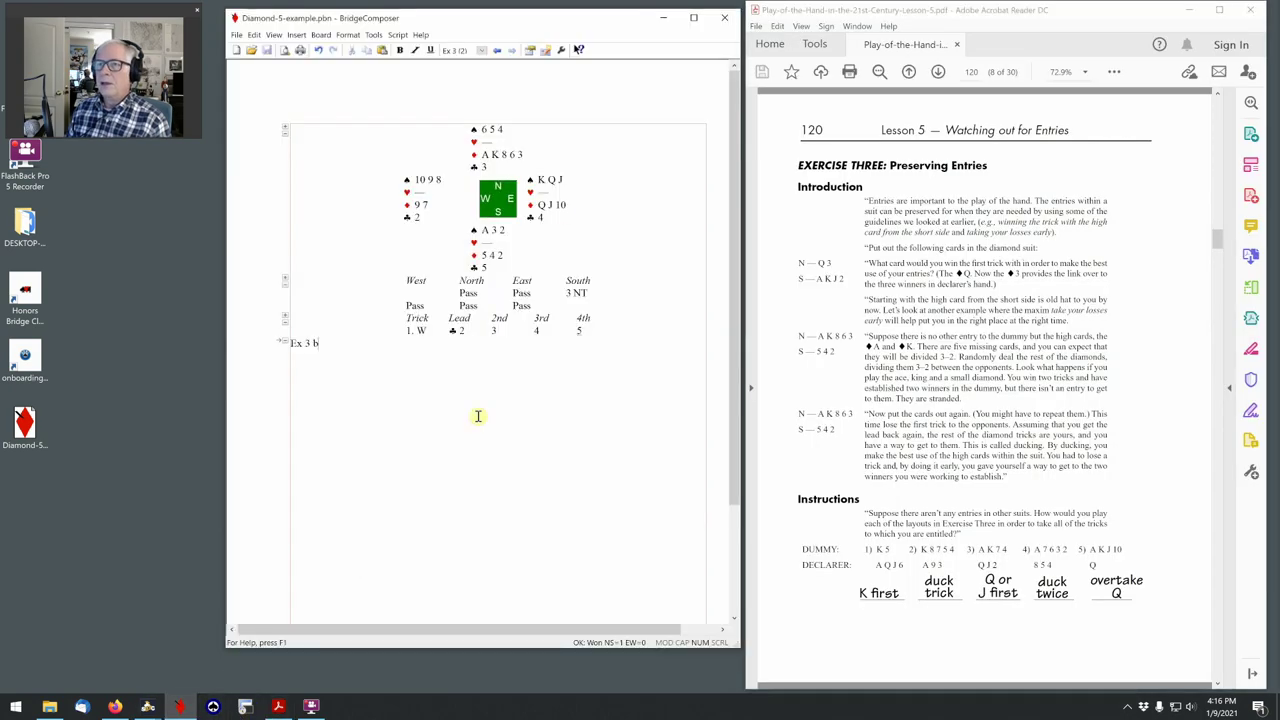
- Scroll the Lesson 5 PDF to page 134 showing Exercise Nine's sample deal
scroll(437, 423, down, 3)
scroll(443, 414, up, 3)
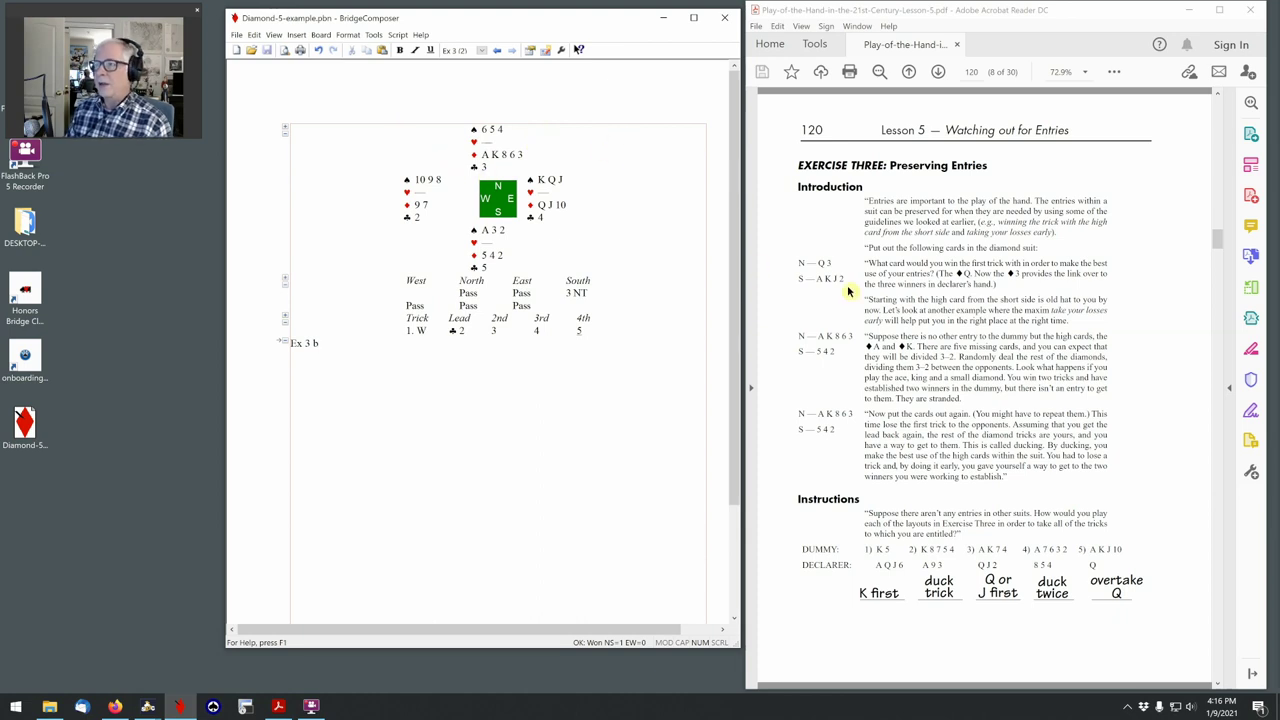
scroll(990, 292, down, 10)
scroll(993, 295, down, 15)
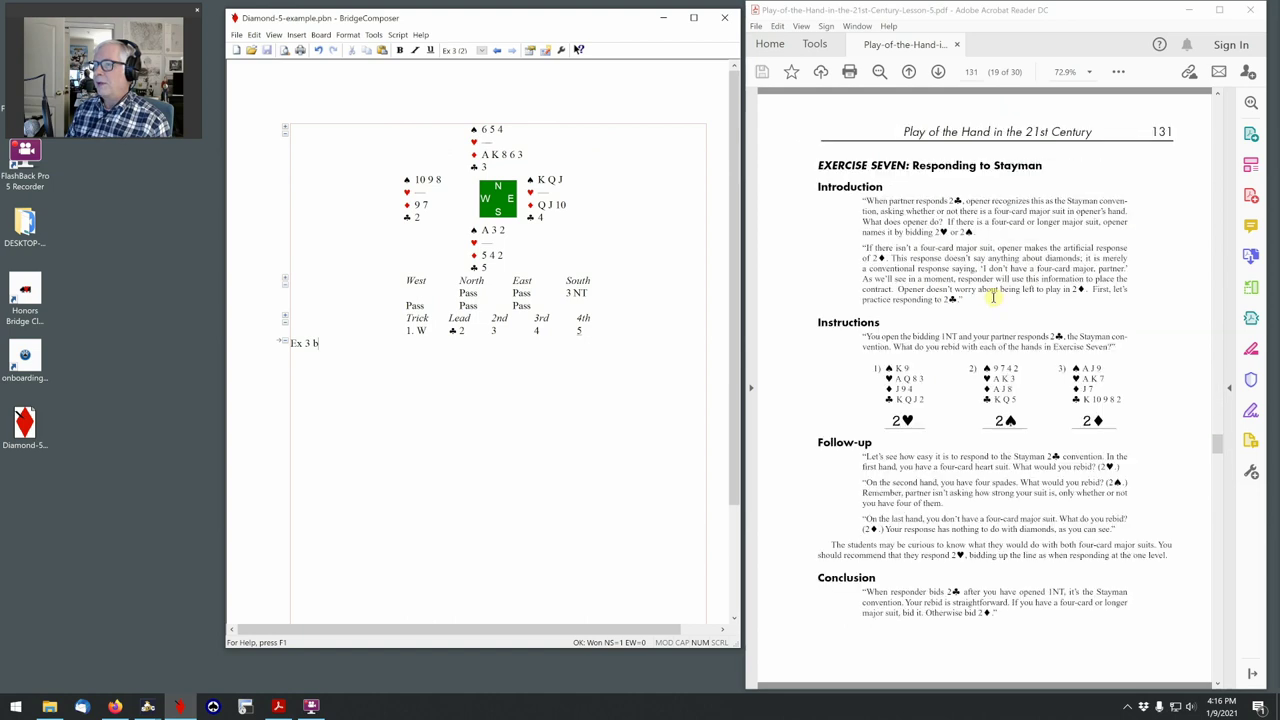
scroll(993, 296, down, 6)
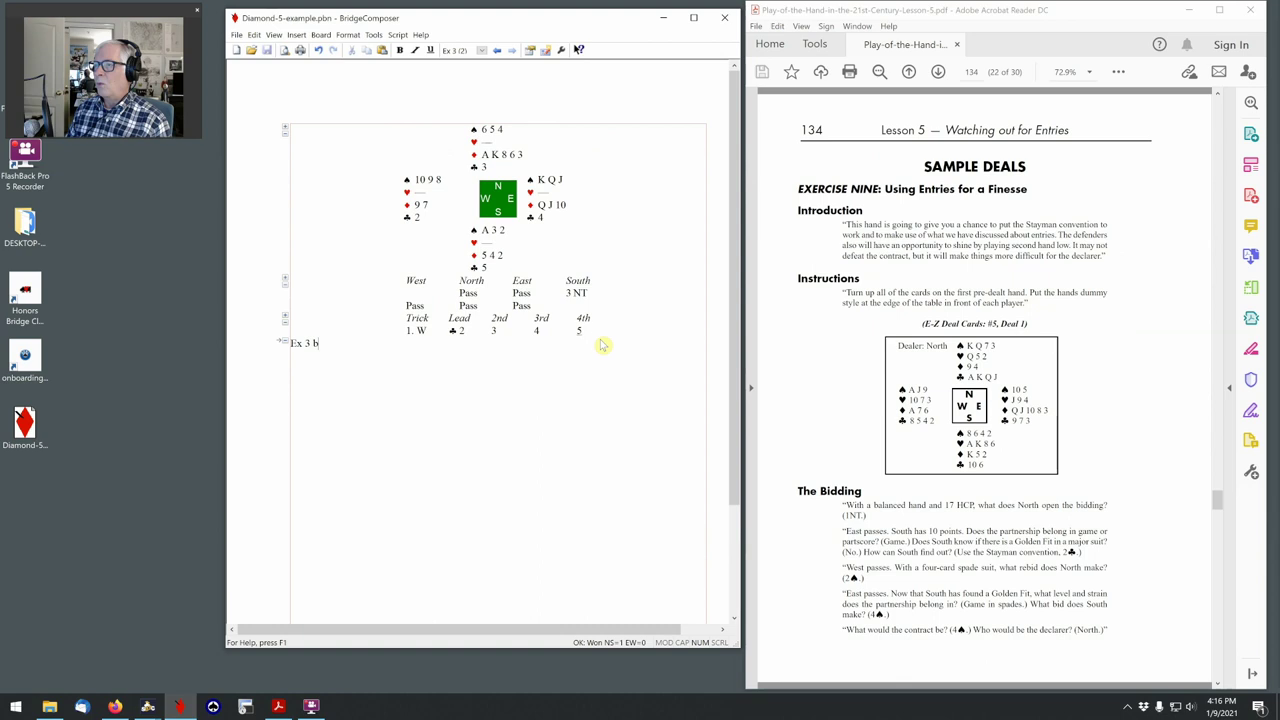
click(322, 35)
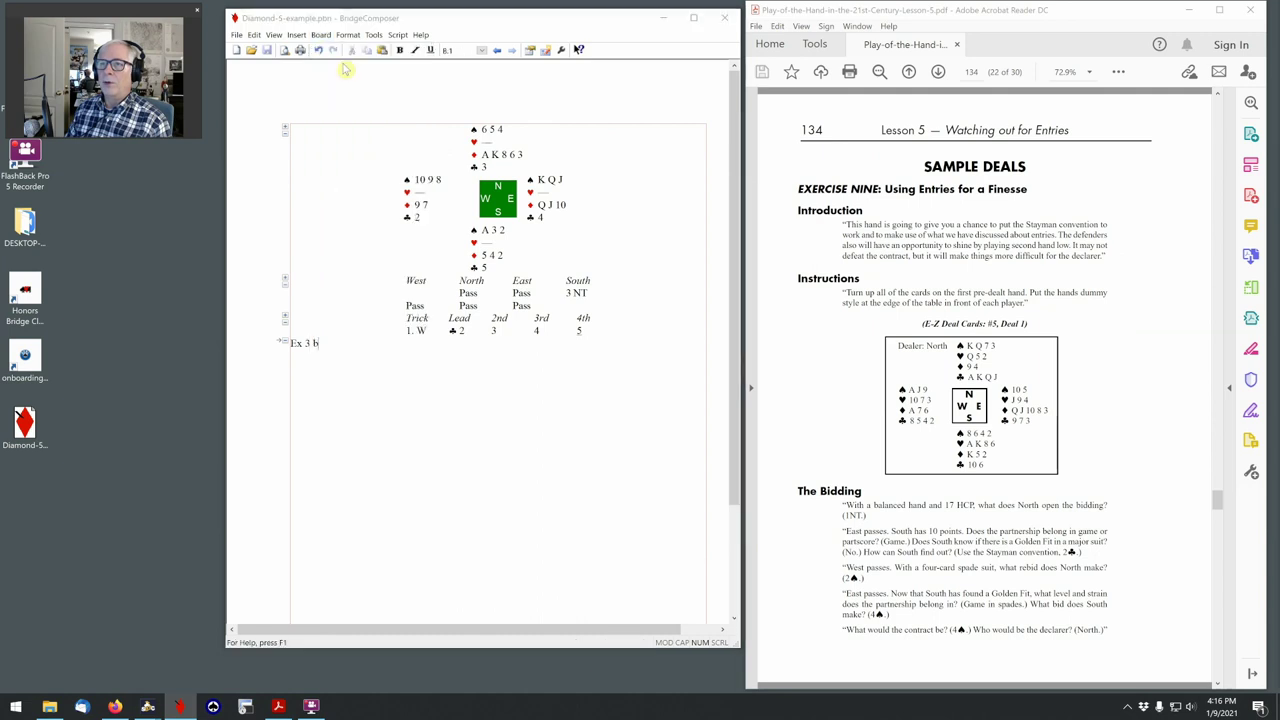
- Insert a new board auto-numbered Board 1, with North dealer and None vulnerable
key(Insert)
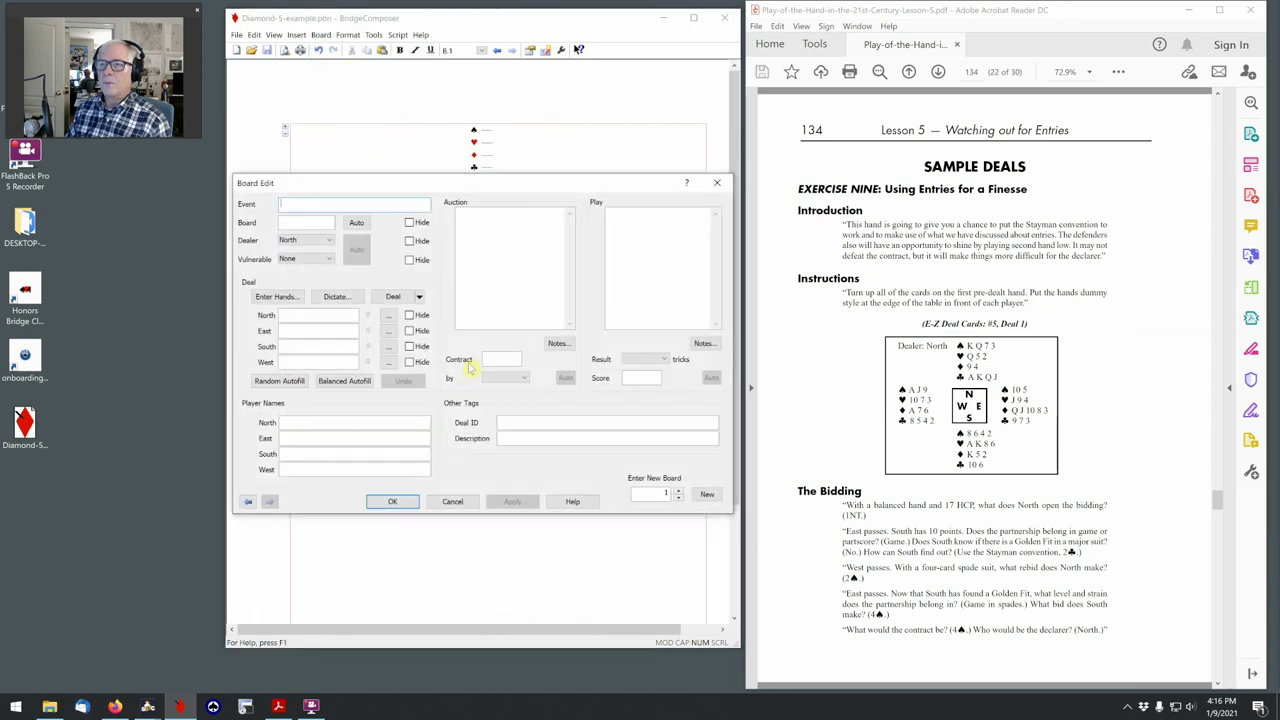
click(312, 228)
text(Ex9)
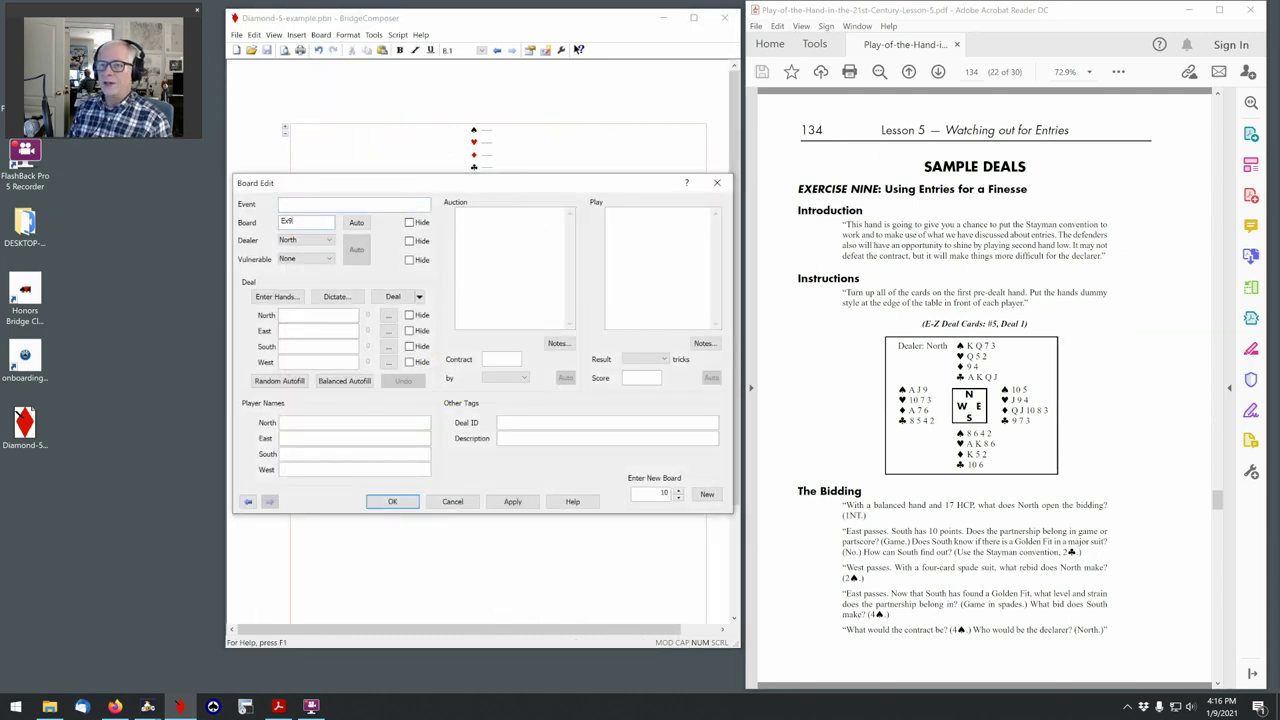
key(BackSpace)
key(BackSpace)
key(BackSpace)
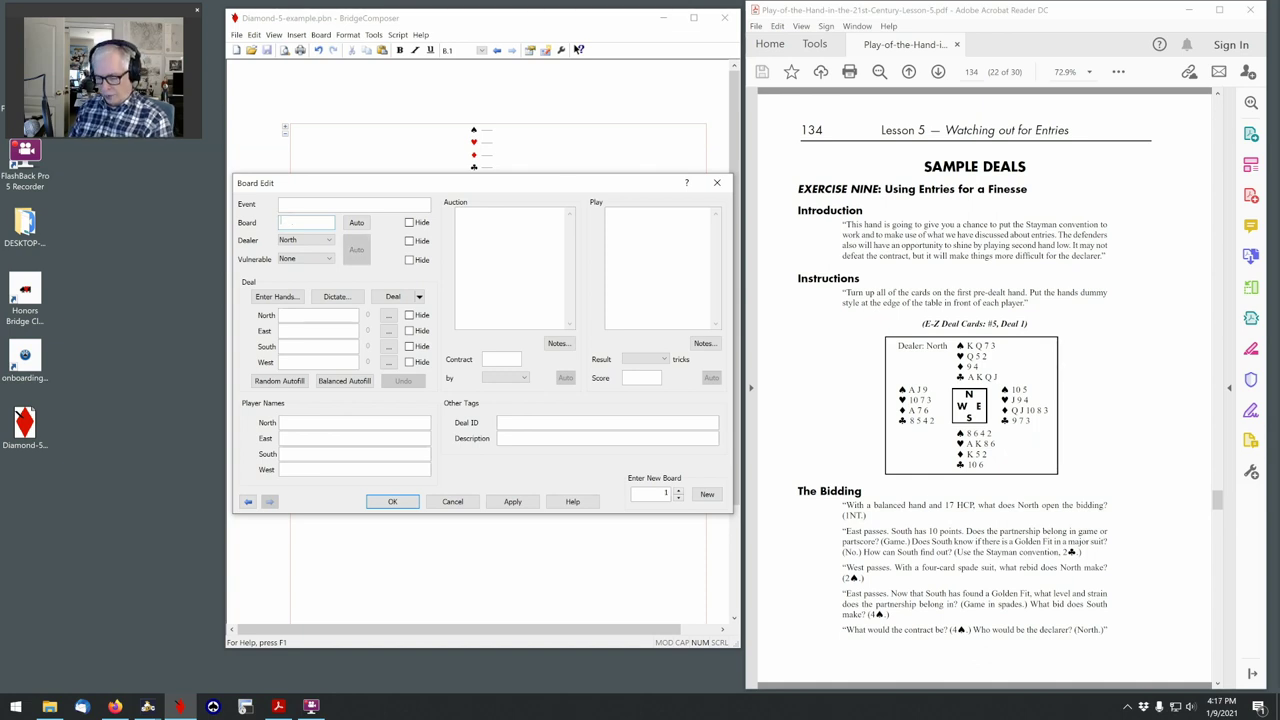
click(362, 224)
click(358, 252)
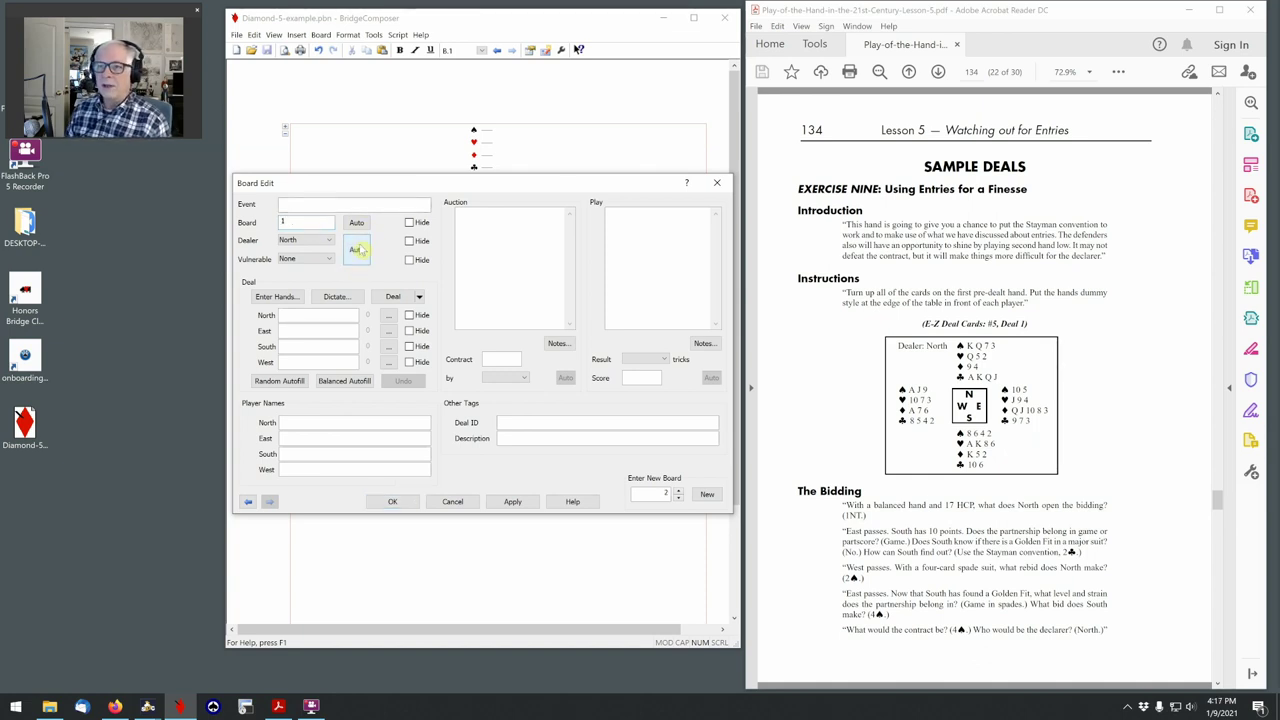
click(392, 500)
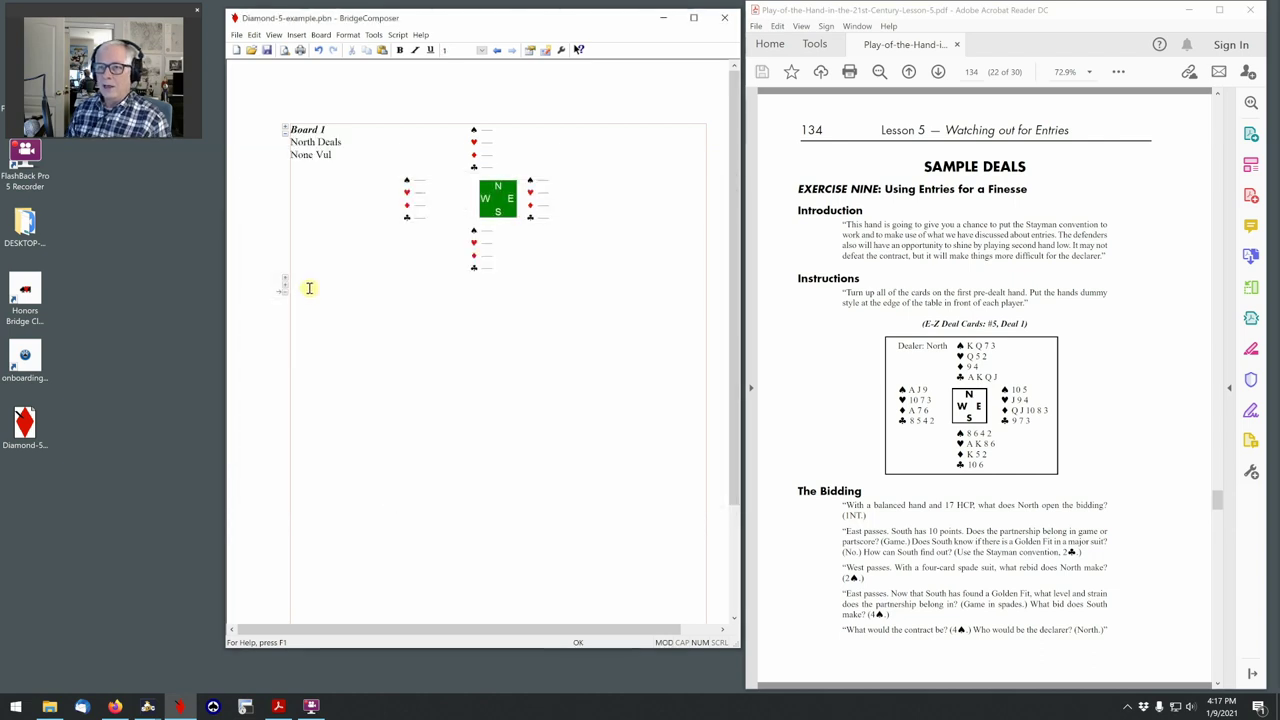
- Type the 'Ex 9' and '4♠ North' notes under Board 1, then reopen its board editor
text(Ex 9)
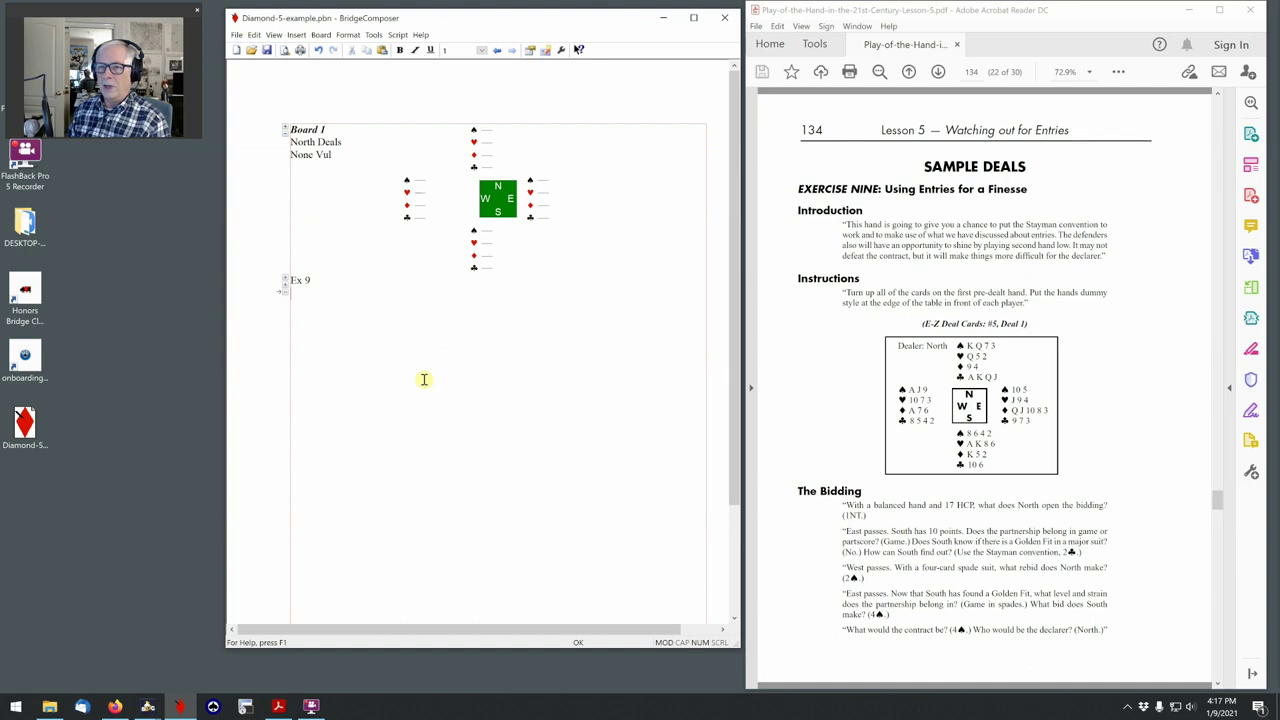
text(!s)
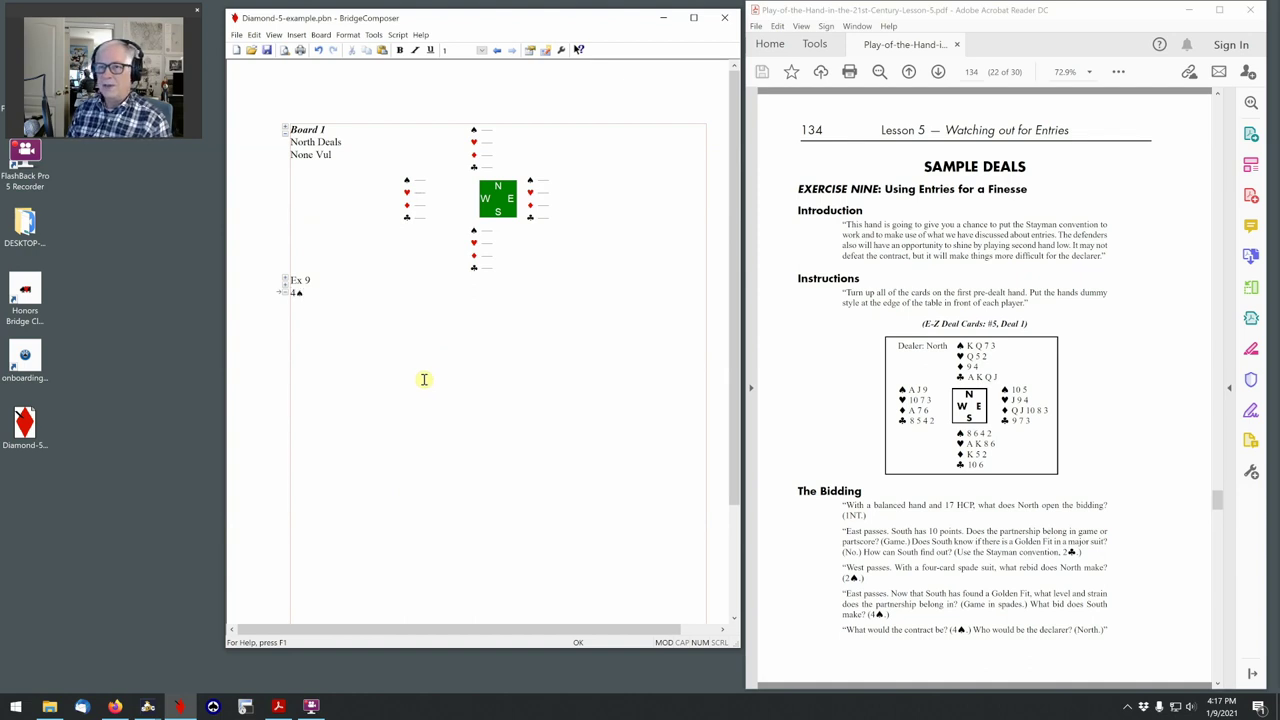
text( North)
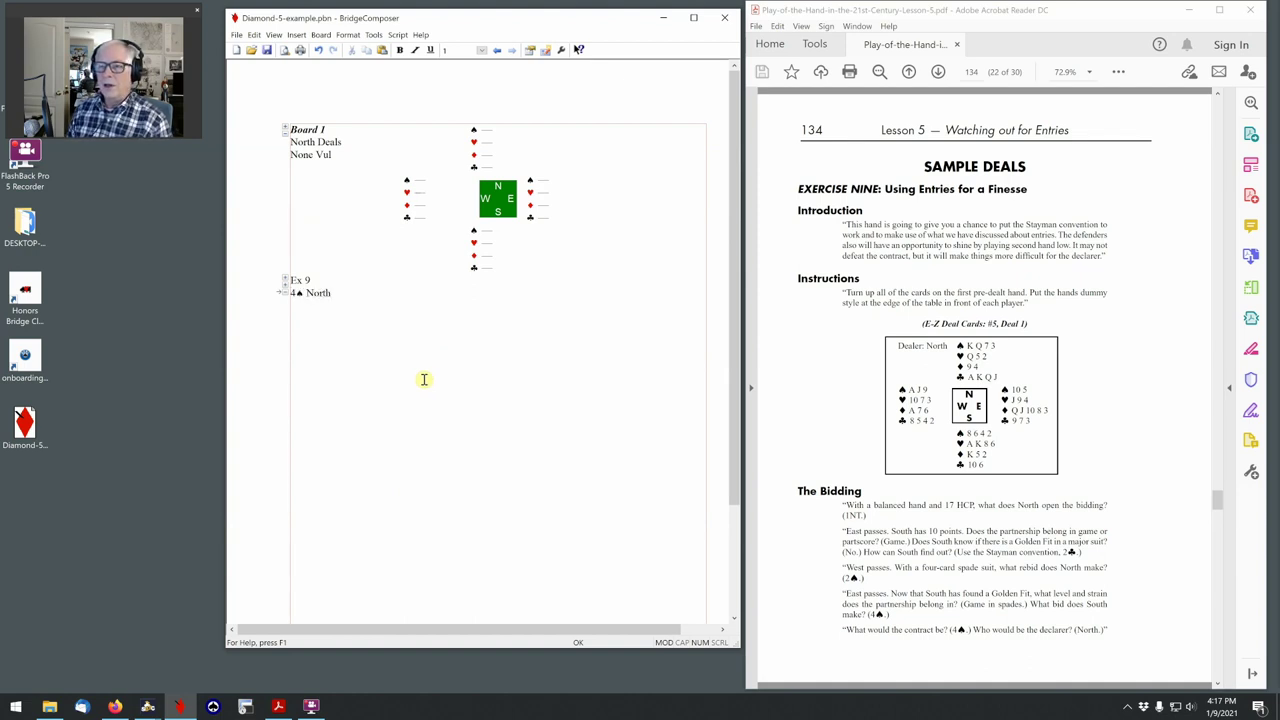
text( !s)
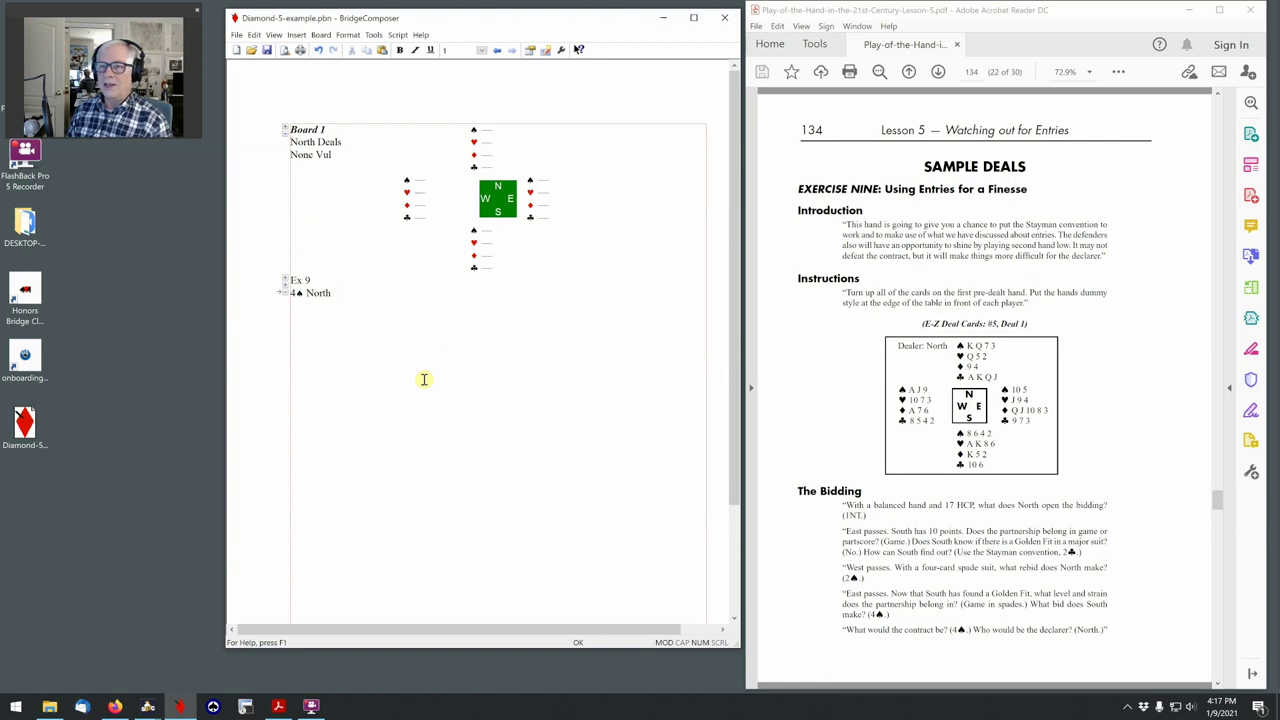
text( !h)
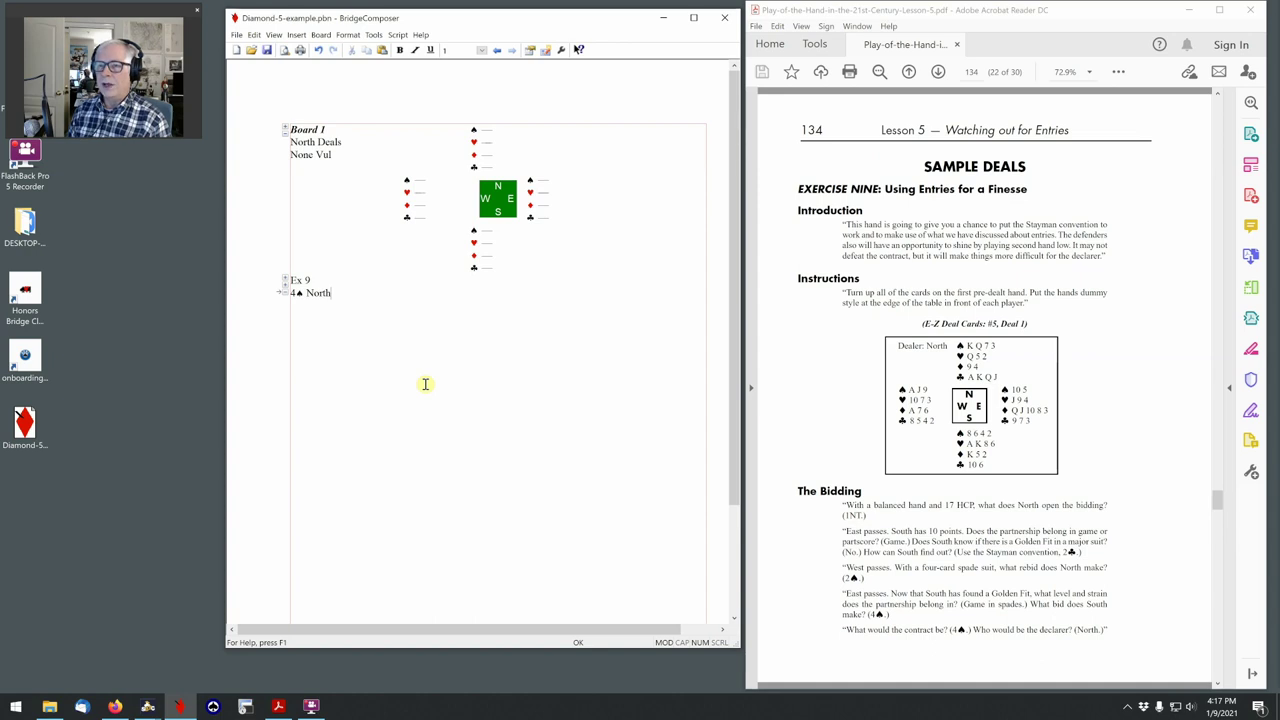
text(a)
key(BackSpace)
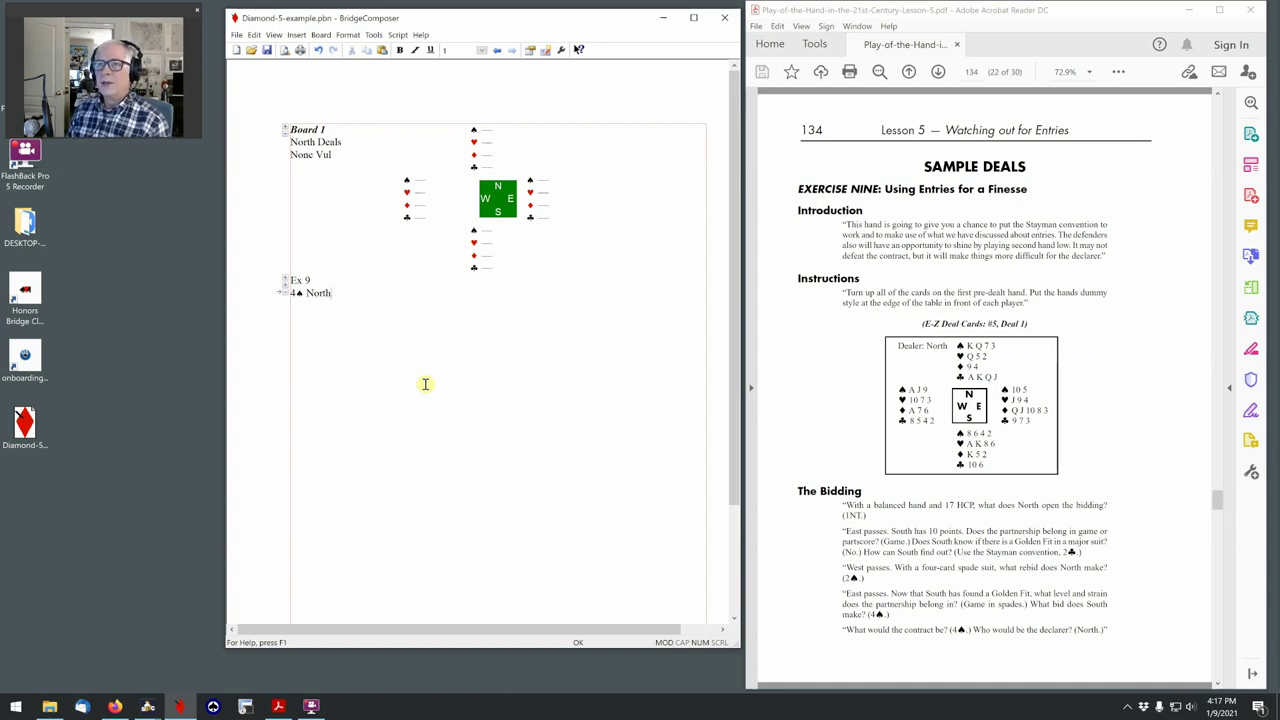
key(alt+b)
key(Return)
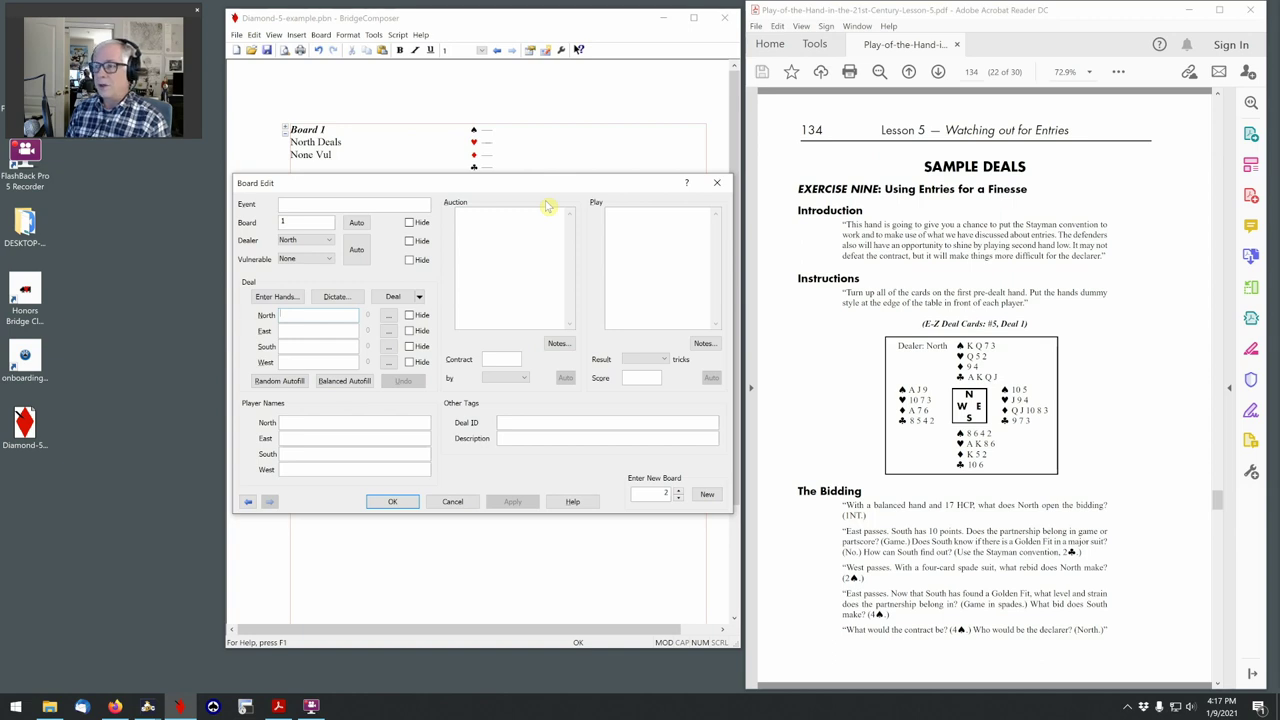
- Enter the North, East and South Exercise 9 hands, correct South's last card to 6, then autofill West
text(KQ73)
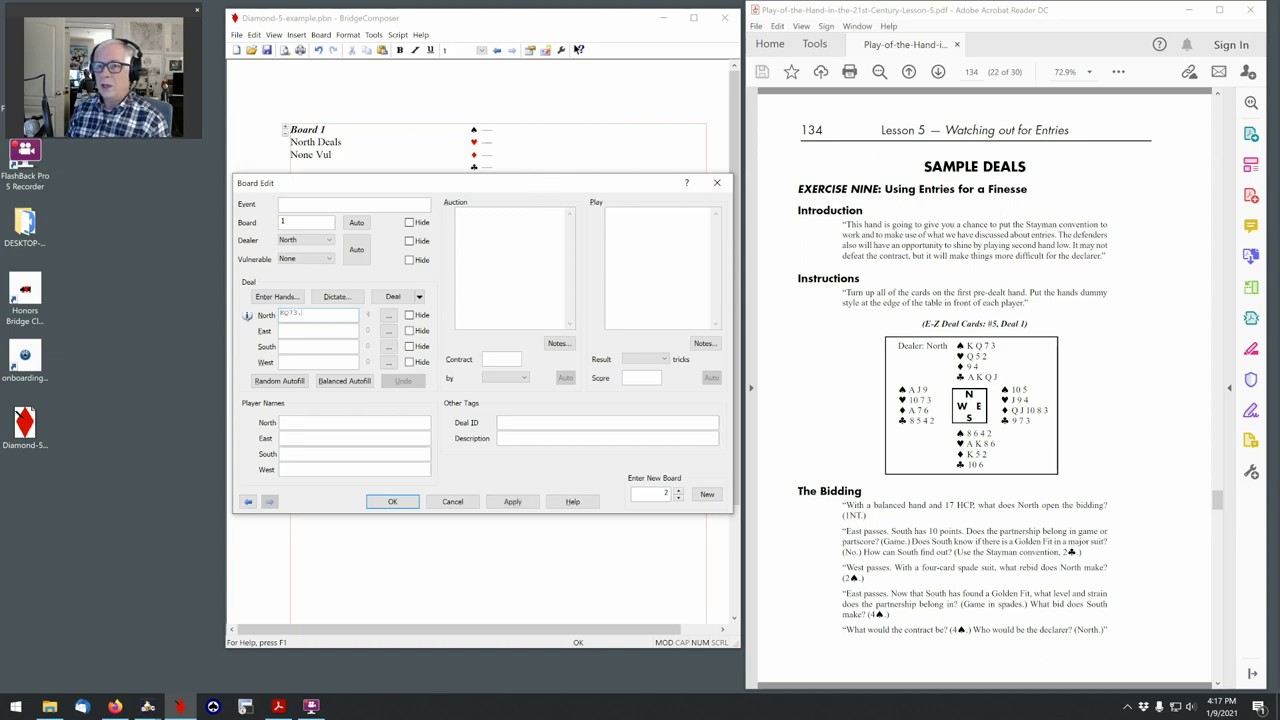
text(.Q52)
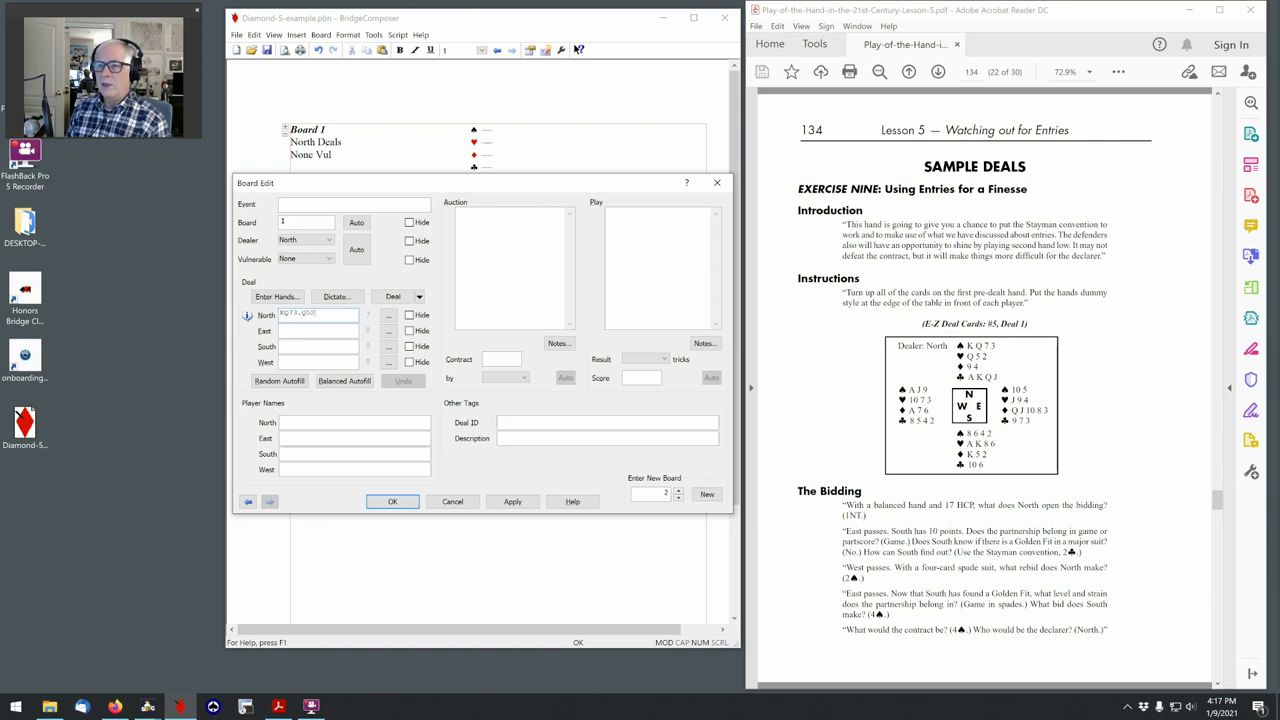
text(.94.AKQJ)
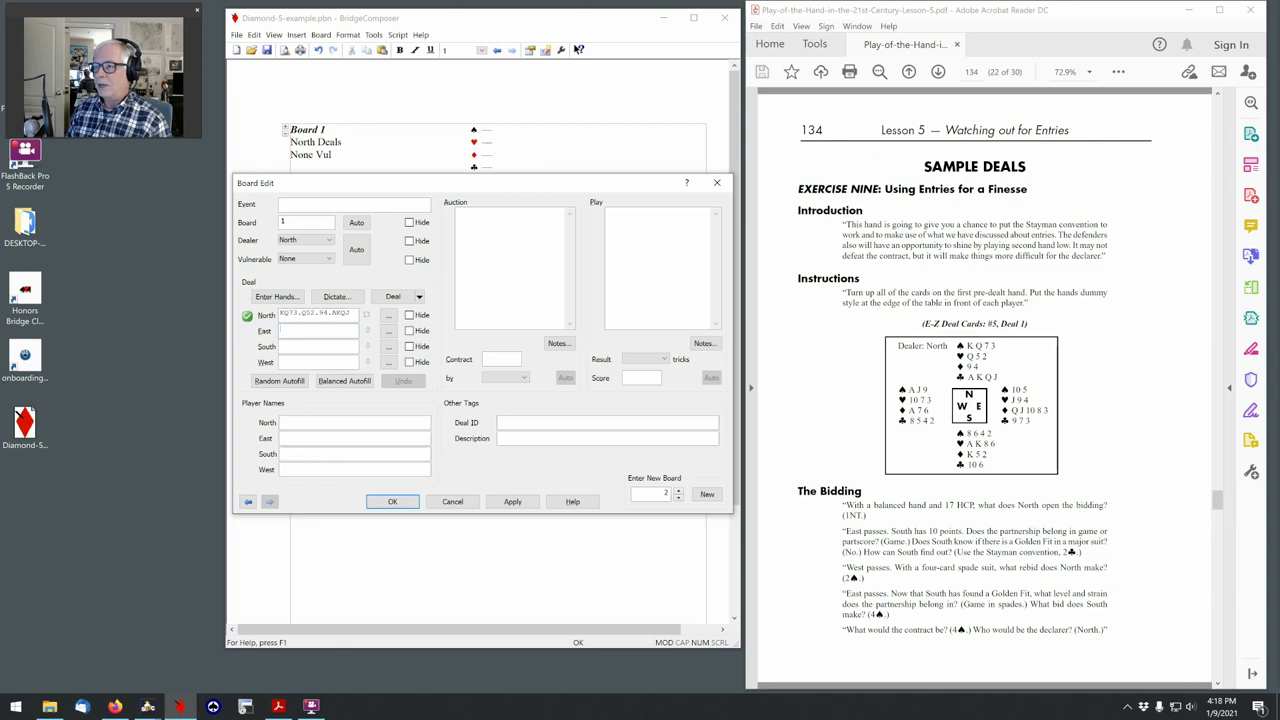
text(T5.)
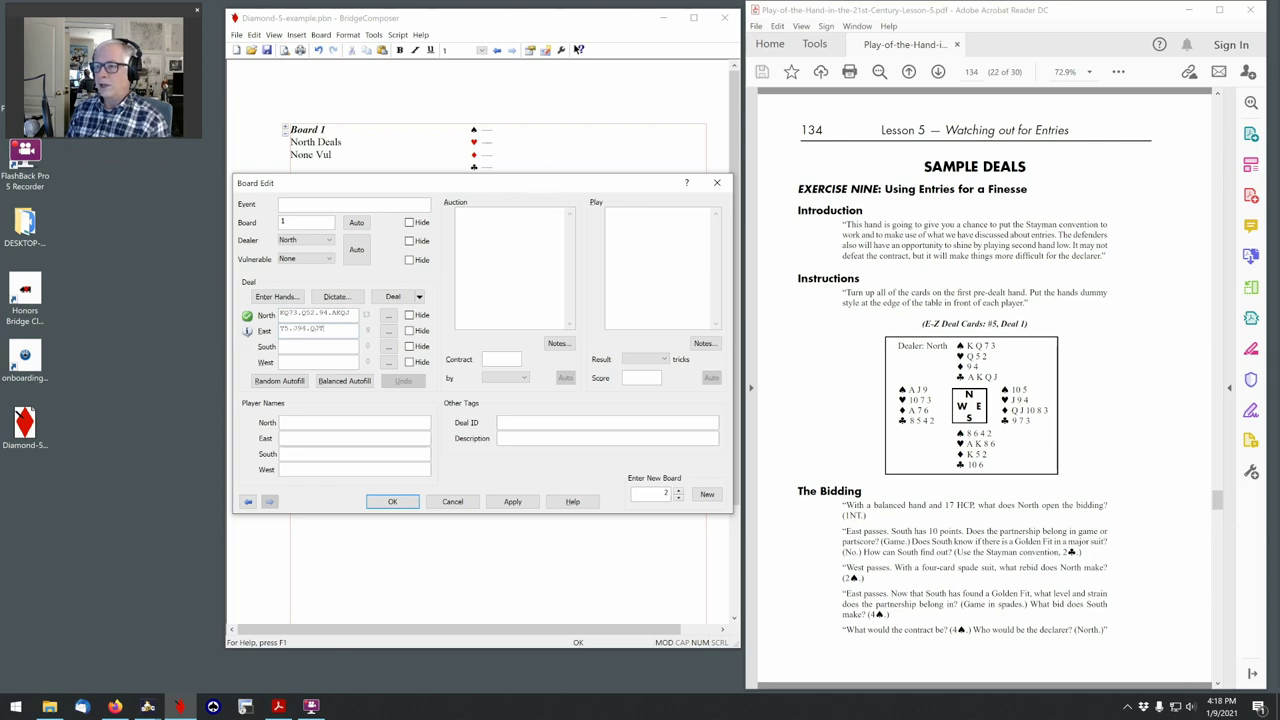
text(J94.QT983.973)
text(8642.AK86)
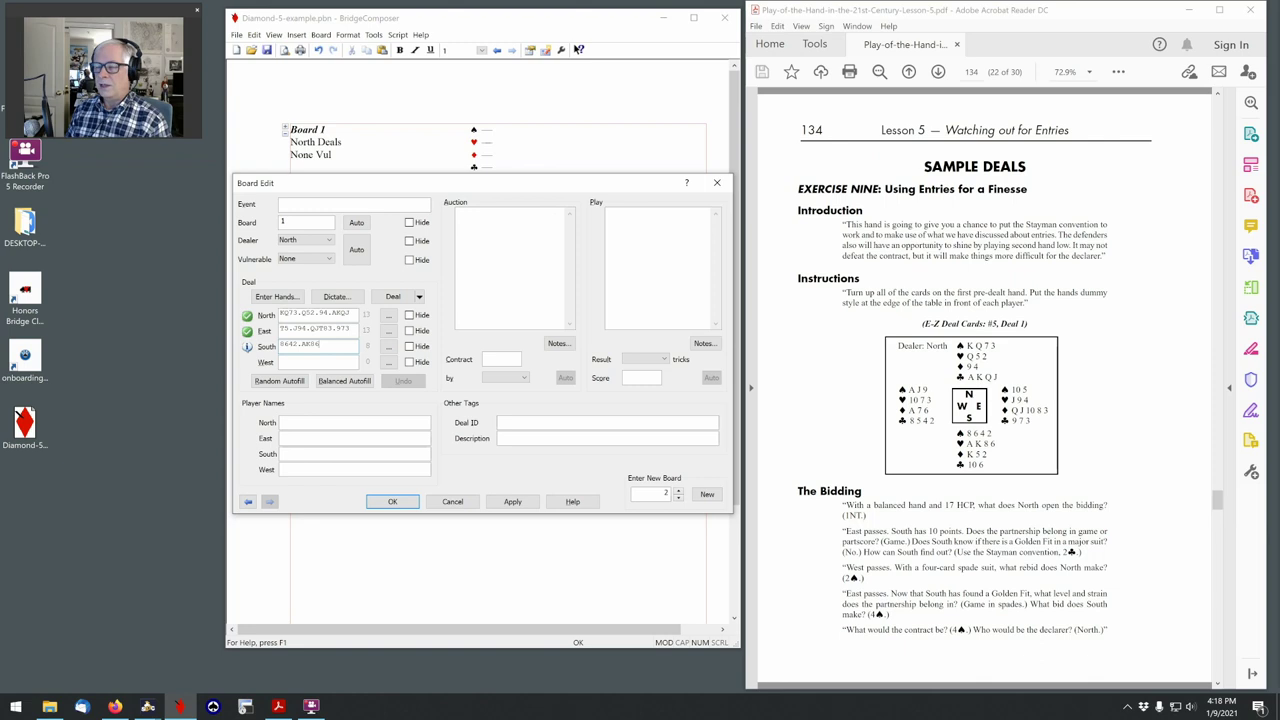
text(.K52.T6)
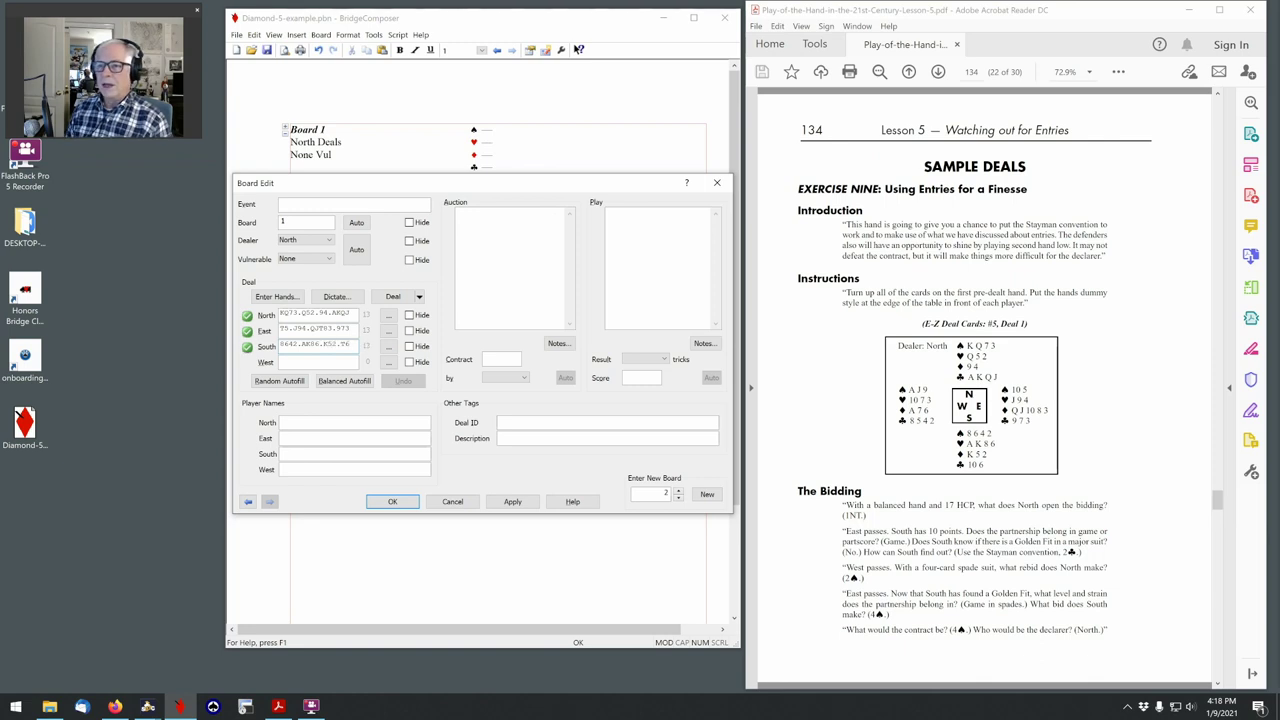
key(BackSpace)
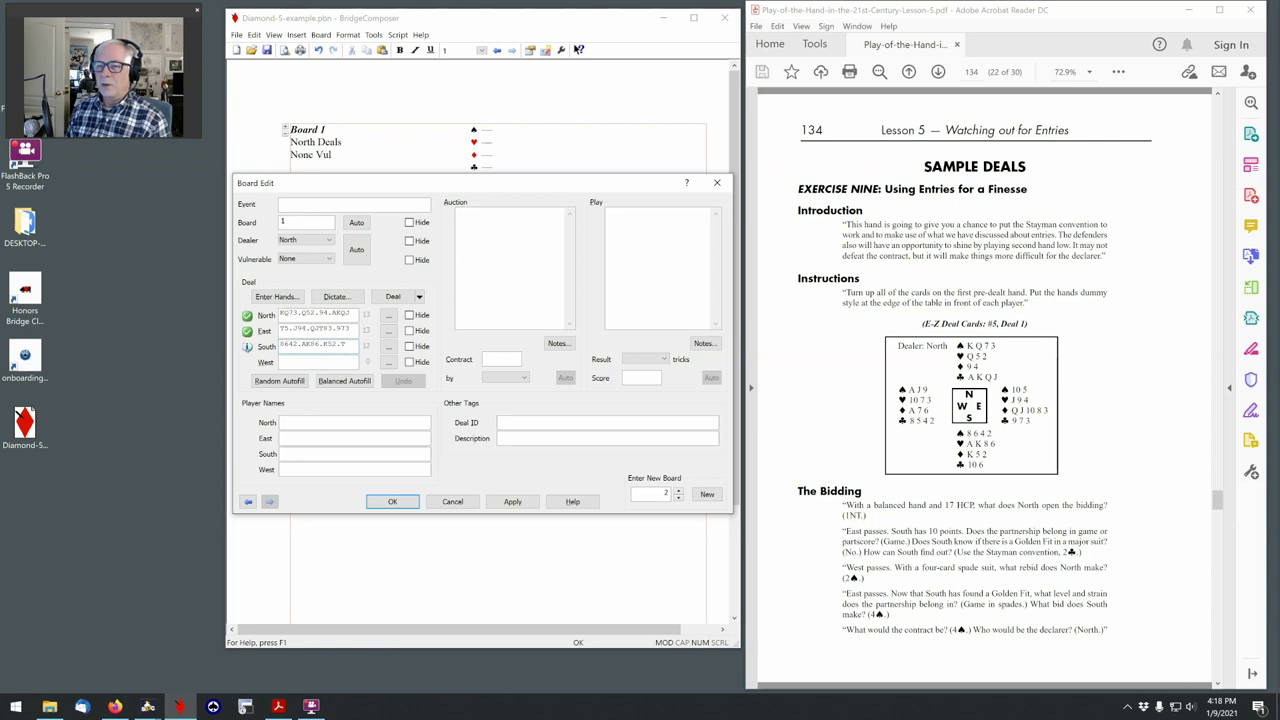
text(3)
key(BackSpace)
text(6)
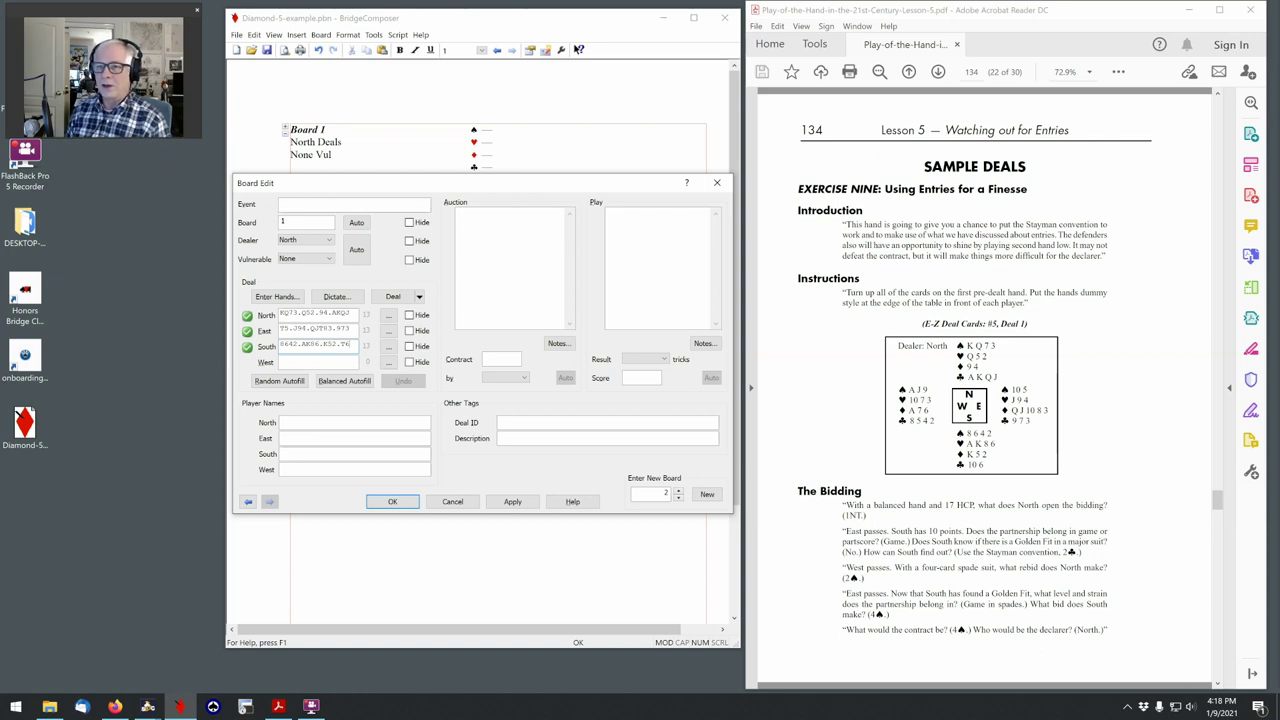
key(Tab)
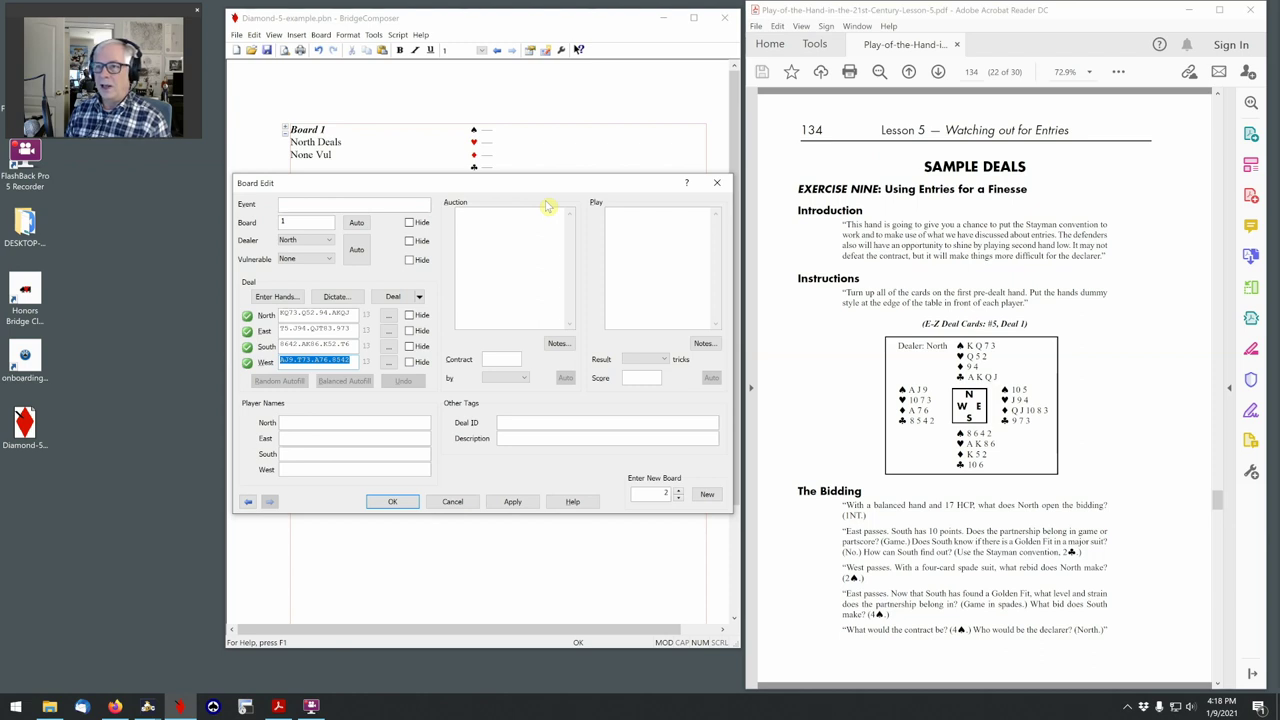
- Enter the Board 1 auction 1NT, 2♣, 2♠, 4♠ followed by three passes
click(533, 242)
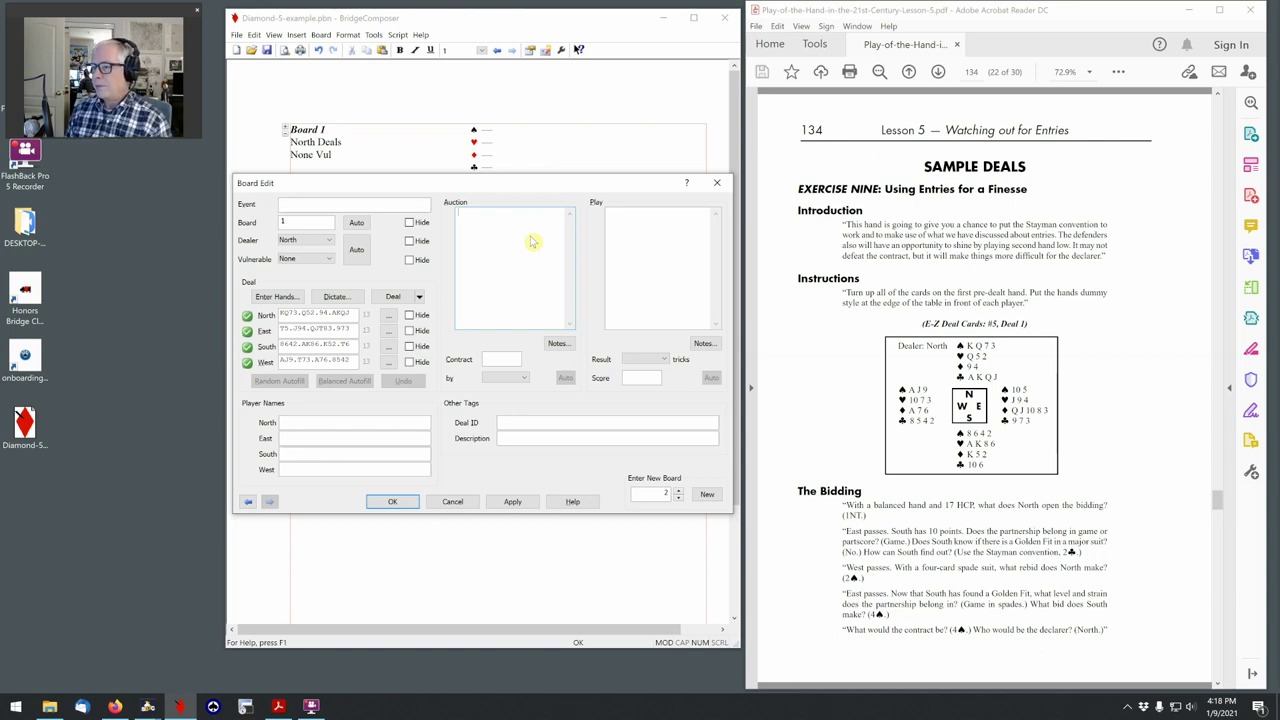
text(1nt p)
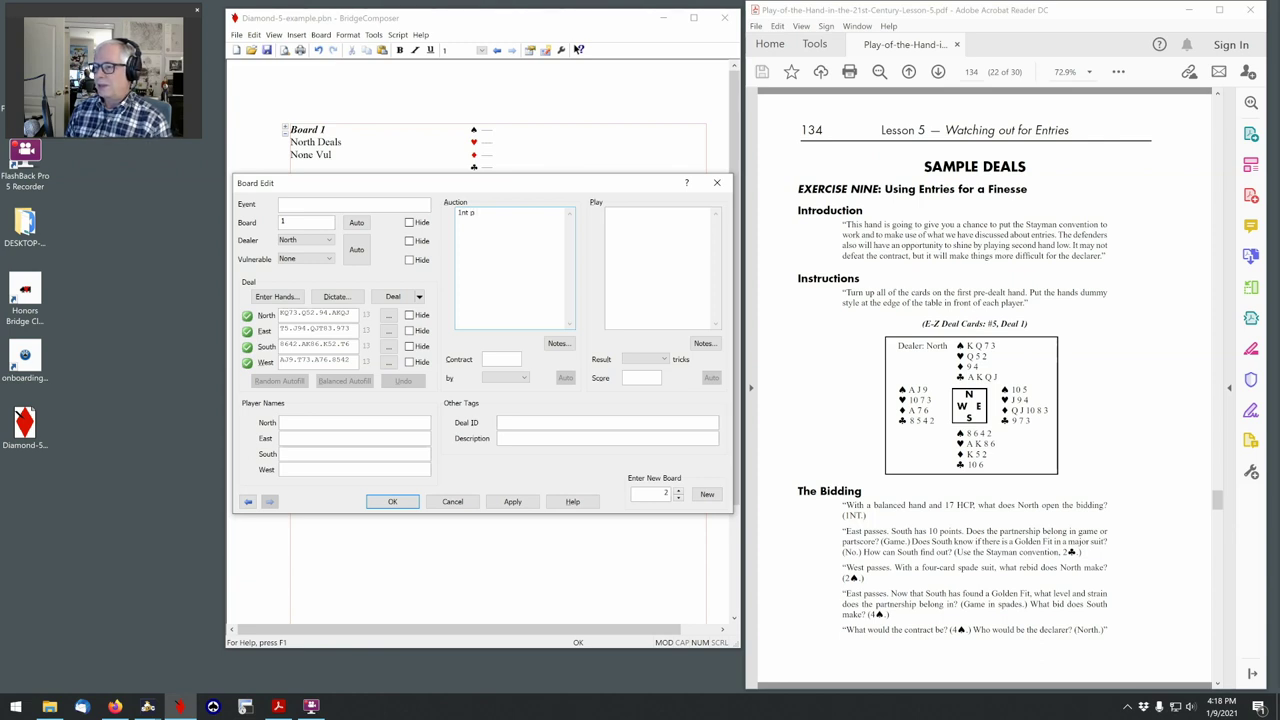
text( 2c p)
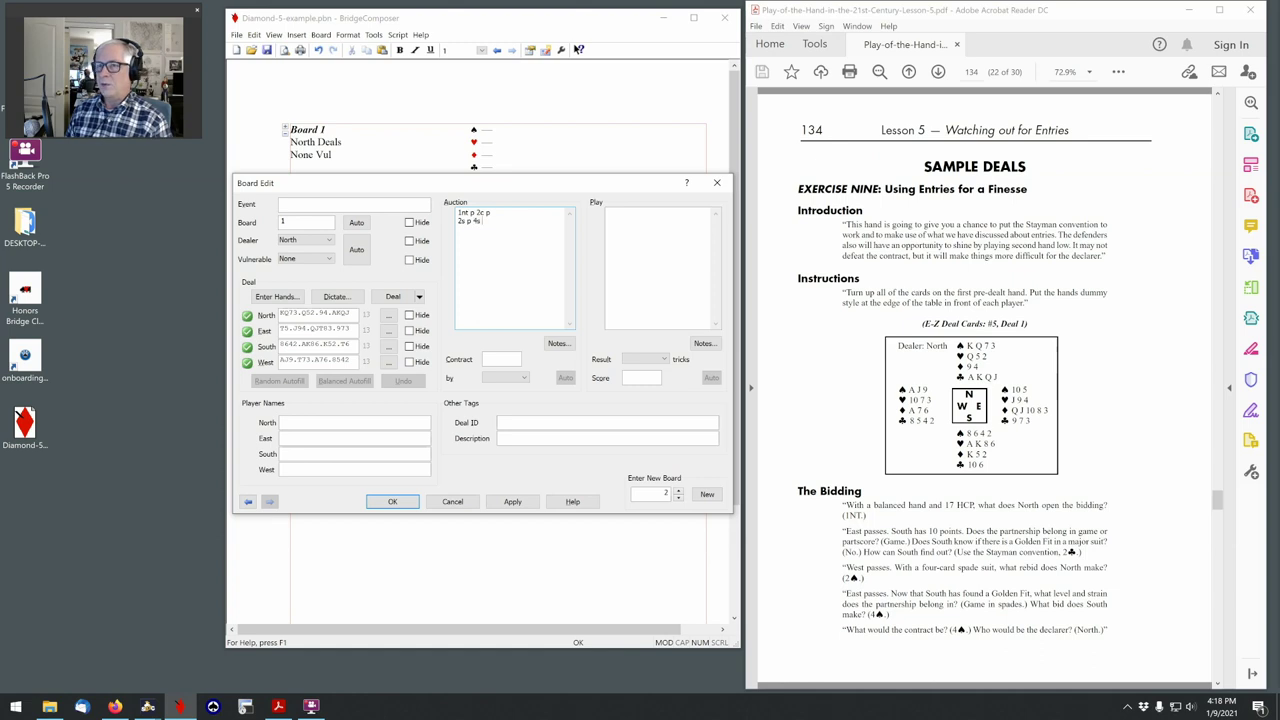
text(p p p)
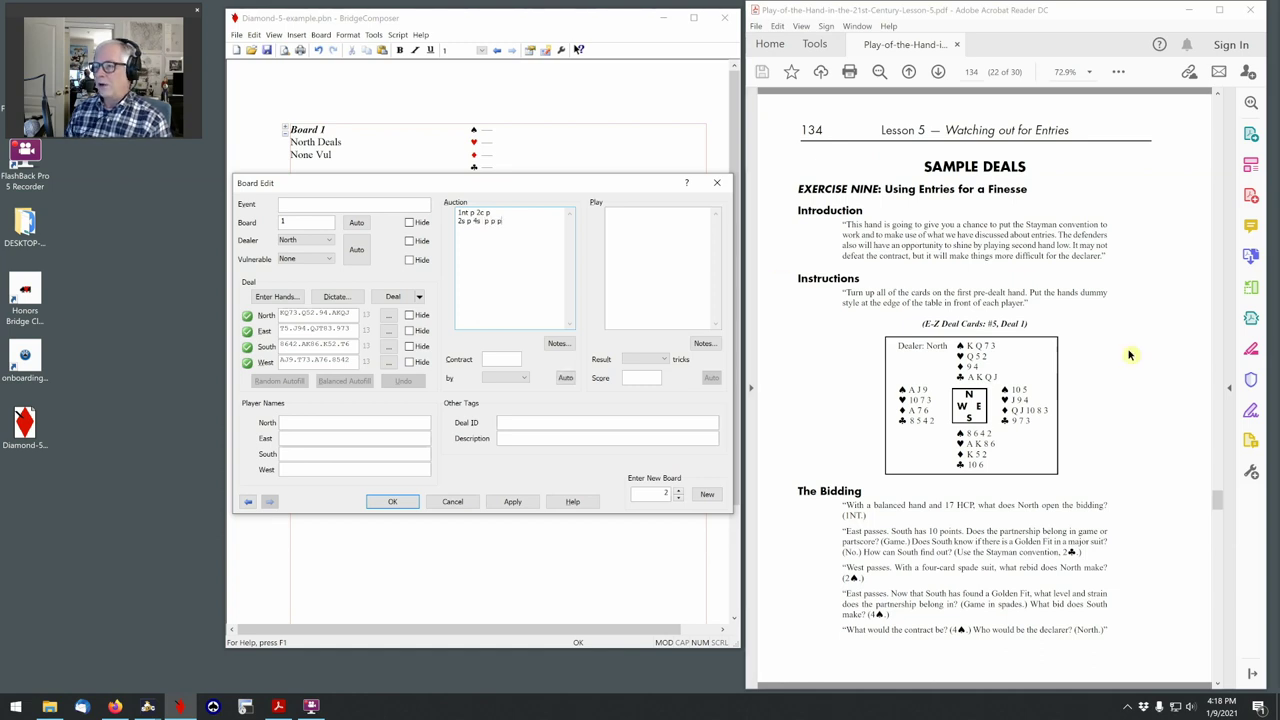
- Check the lesson PDF for the lead, enter the ♦Q opening lead, and close the editor with OK
click(1075, 224)
scroll(1077, 227, down, 2)
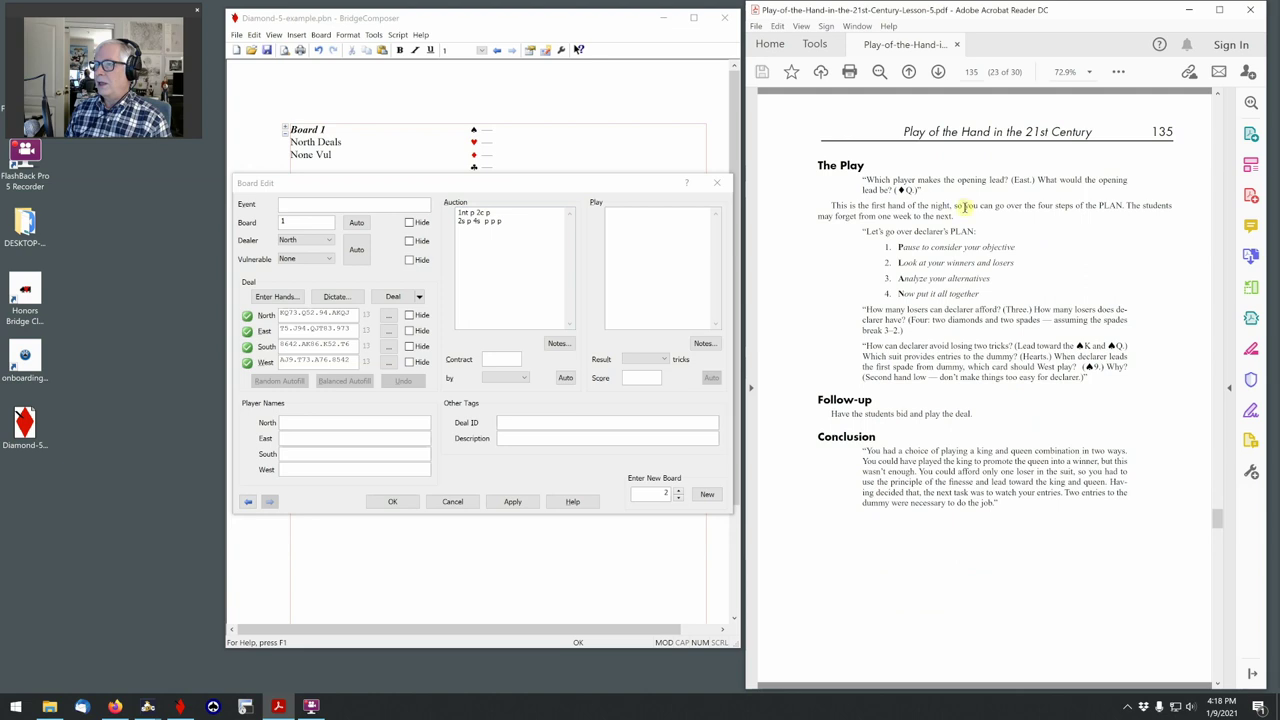
click(667, 247)
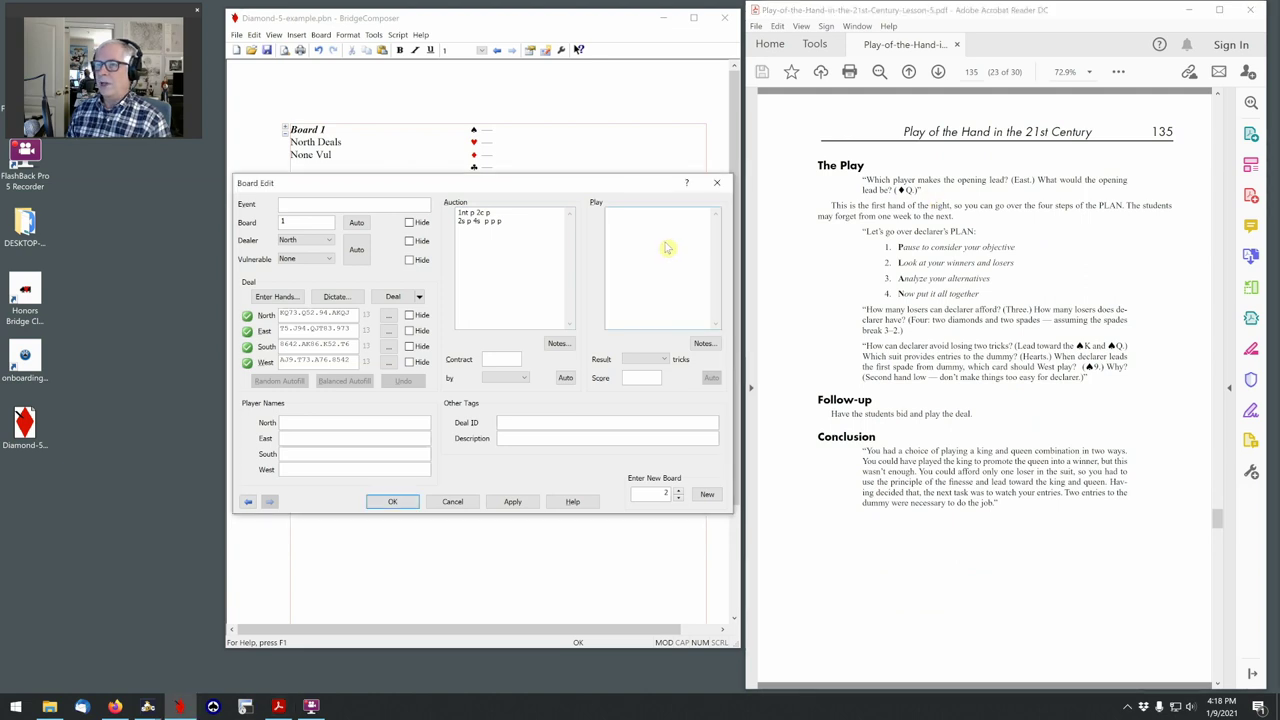
text(dq)
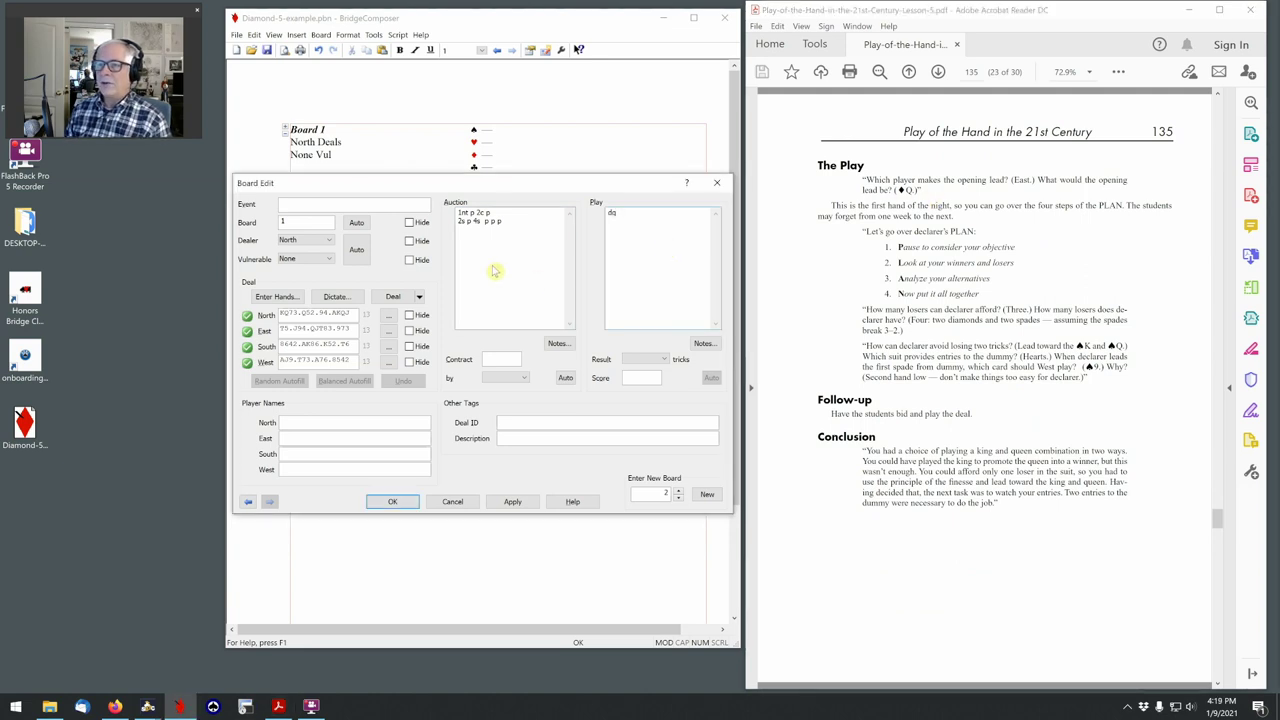
click(394, 502)
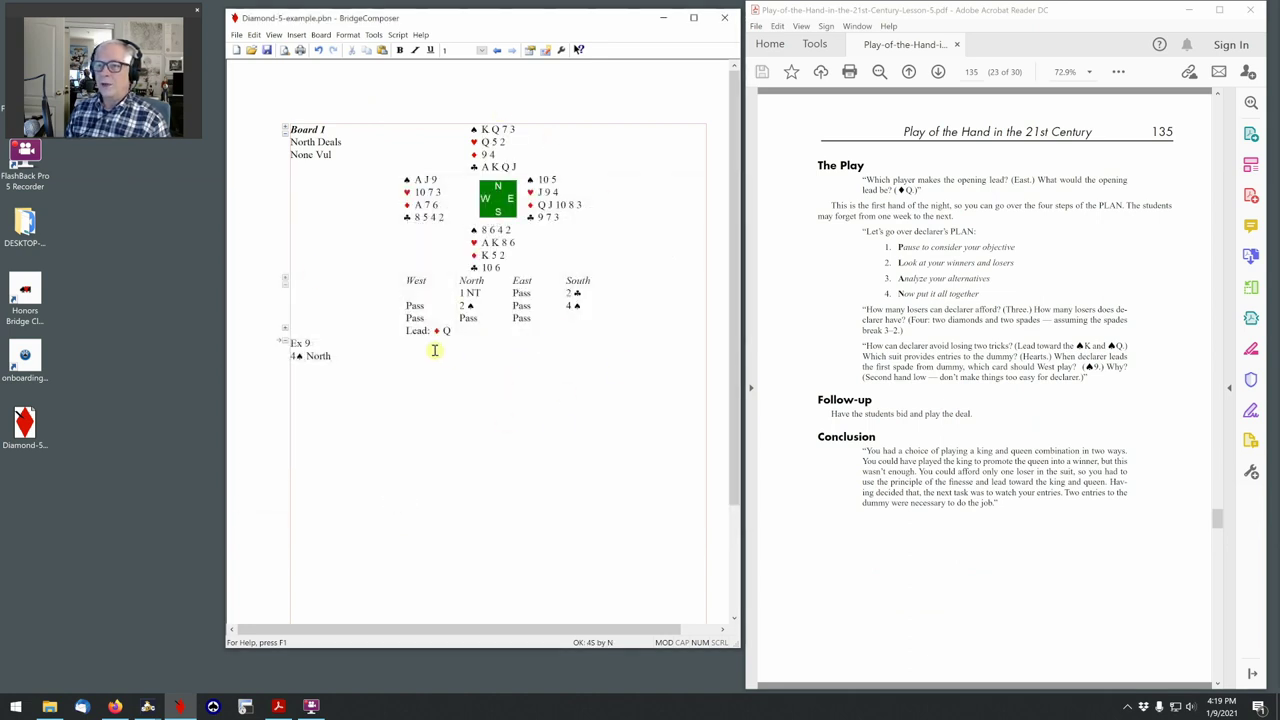
- Place the insertion point after '4♠ North' in the Ex 9 note
click(388, 352)
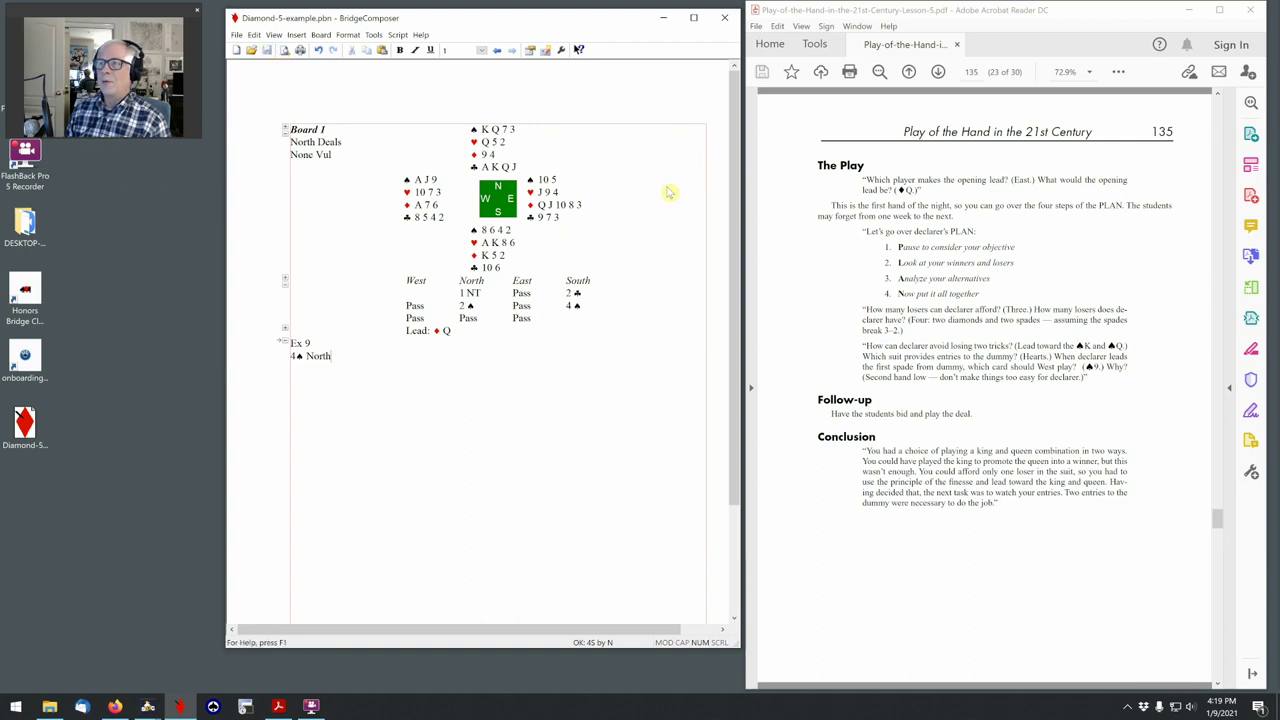
- Minimize BridgeComposer and Acrobat, and bring SharkBridge's Deal Library and Teacher's Table windows on screen
click(661, 20)
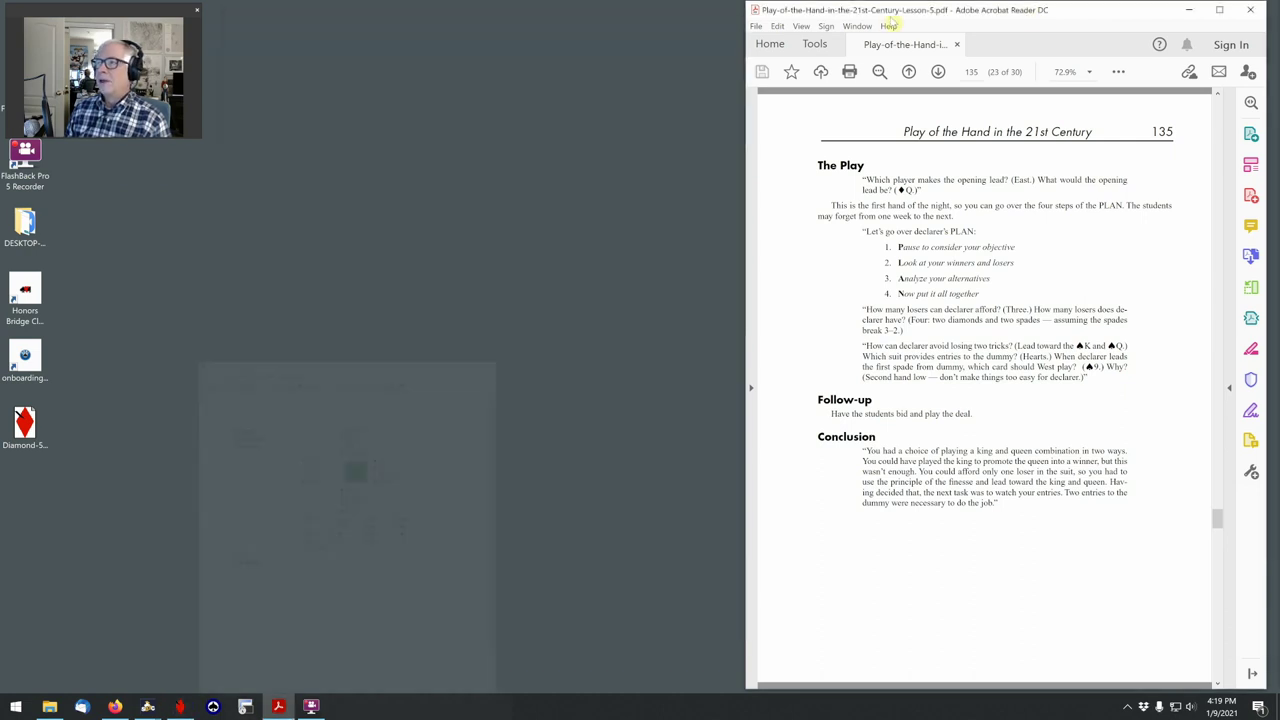
click(1188, 10)
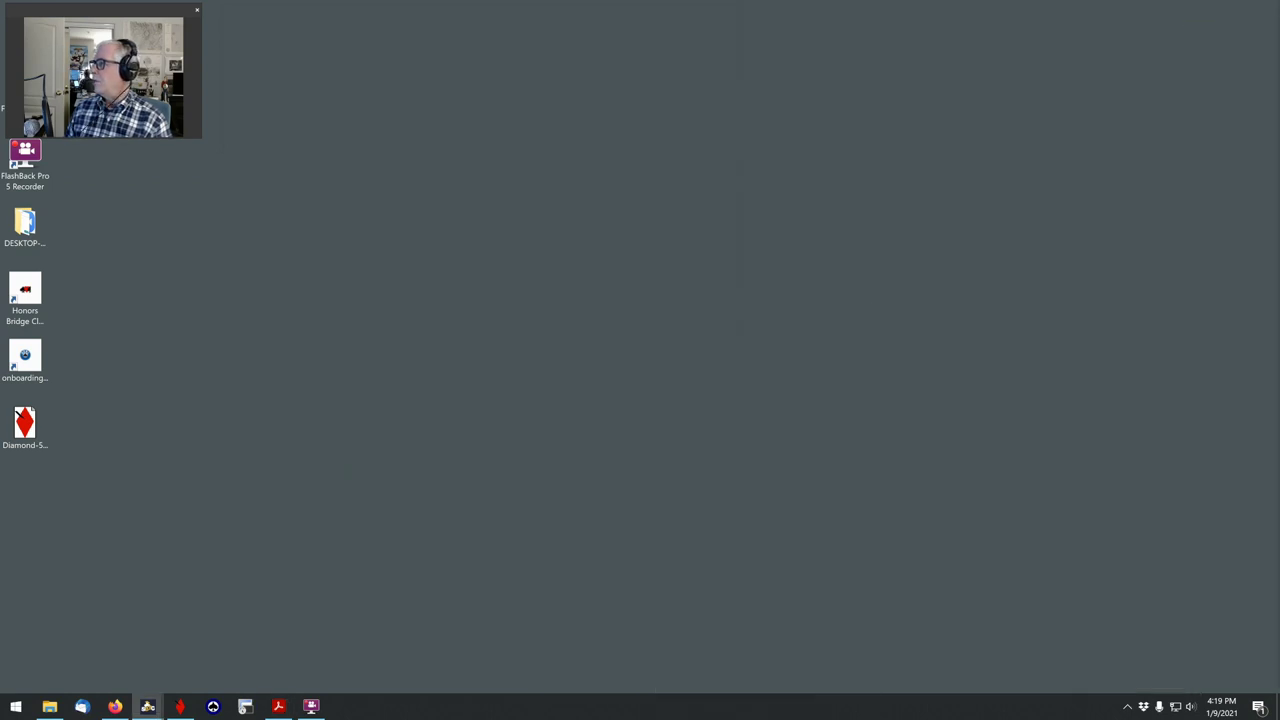
drag(1279, 70, 937, 14)
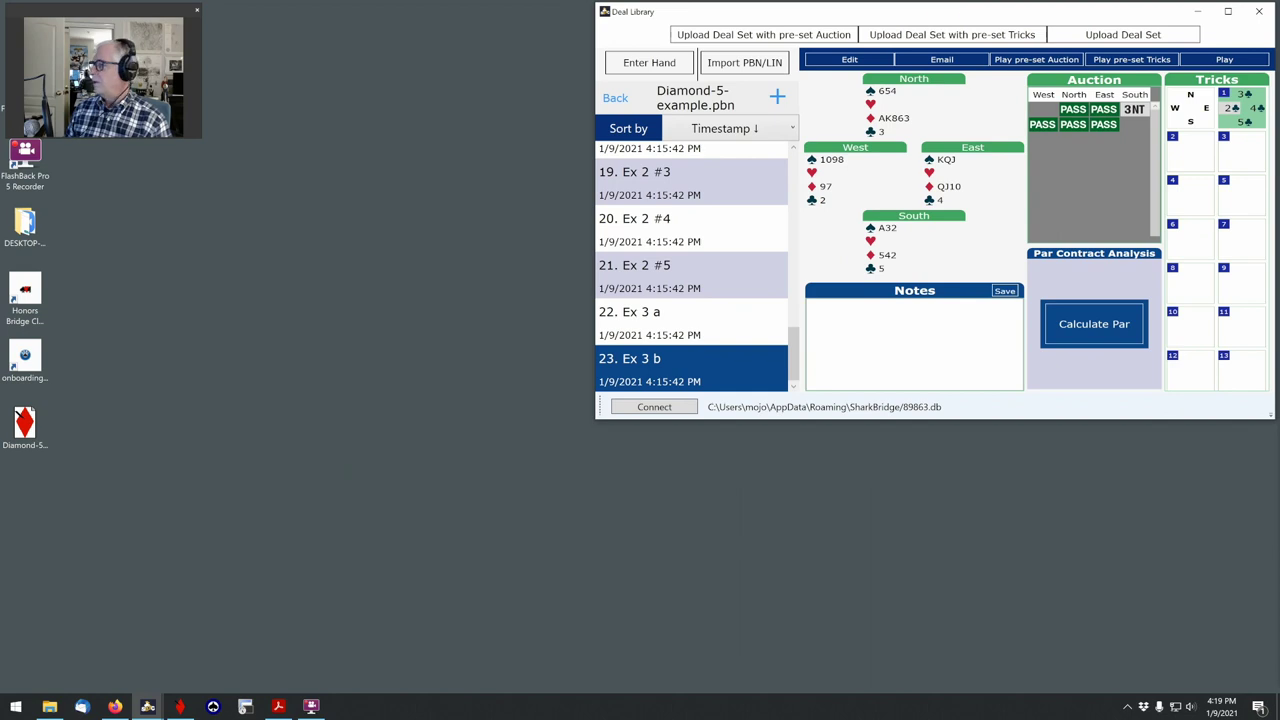
drag(1279, 172, 1081, 321)
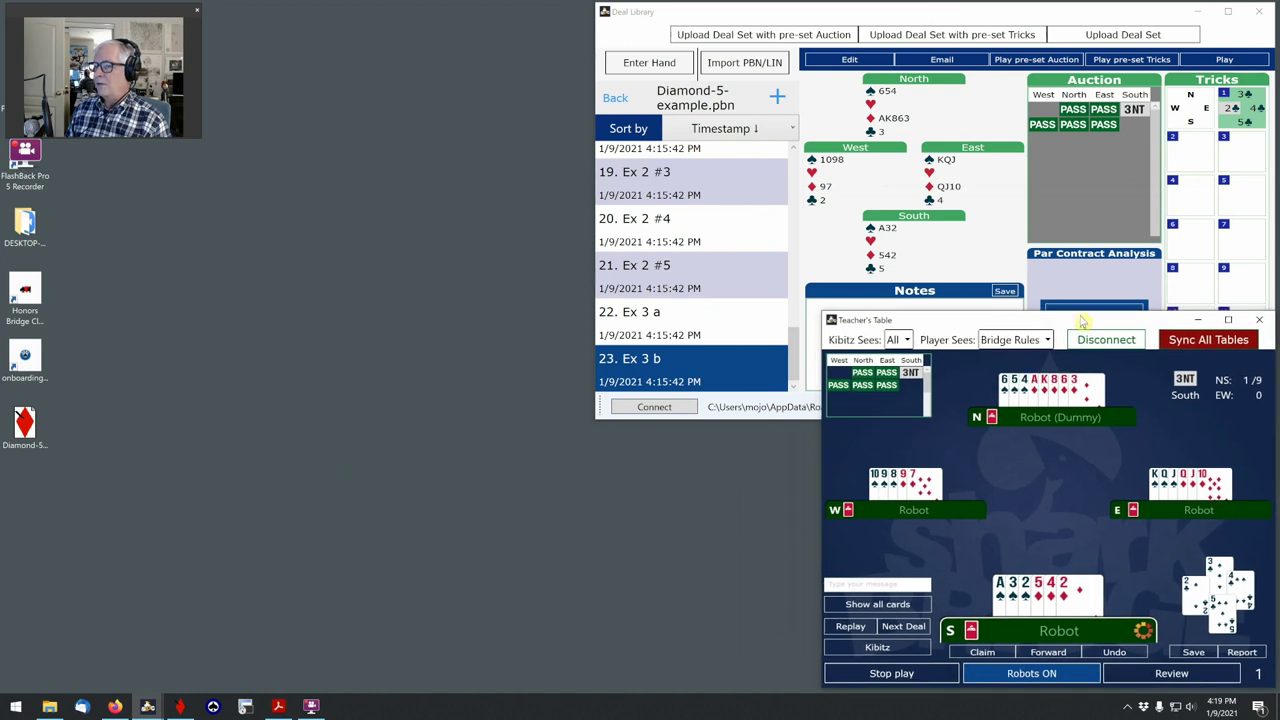
- Delete the outdated Diamond-5-example.pbn group from the Deal Library
click(615, 97)
right_click(743, 200)
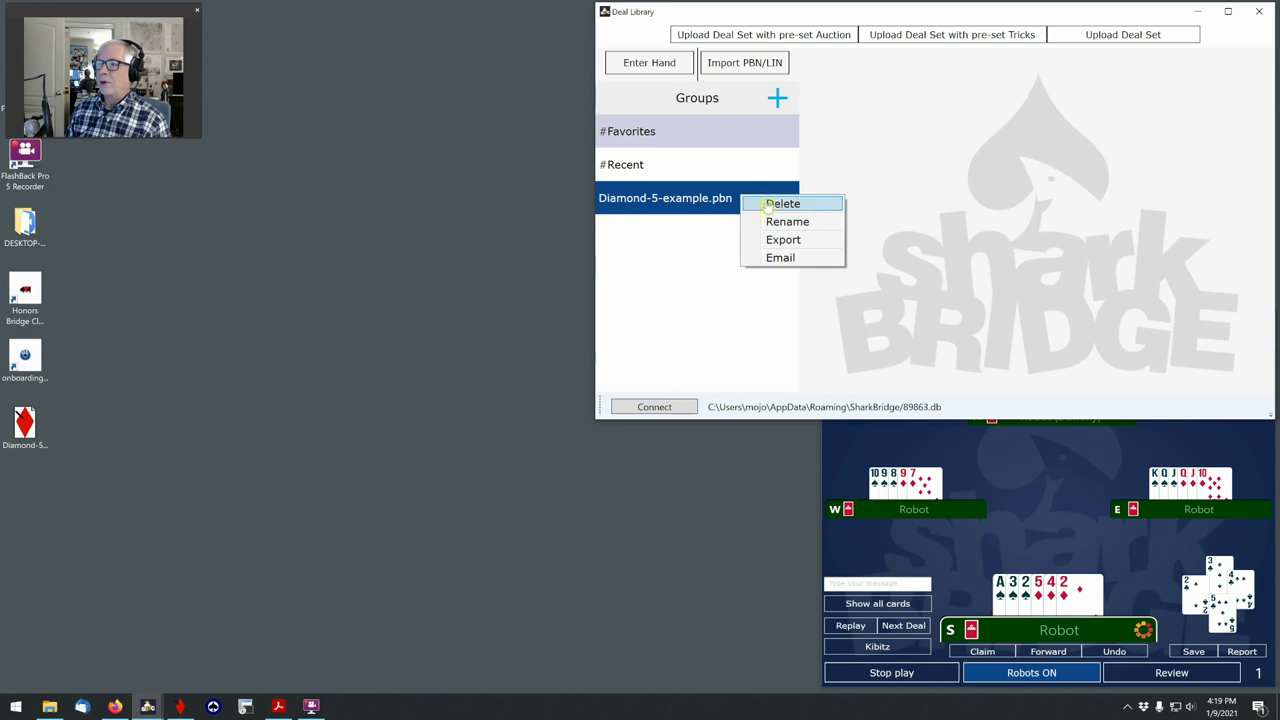
click(770, 204)
click(624, 396)
- Import the updated Diamond-5-example.pbn file and check that its list ends with deal 24, Ex 9
click(745, 63)
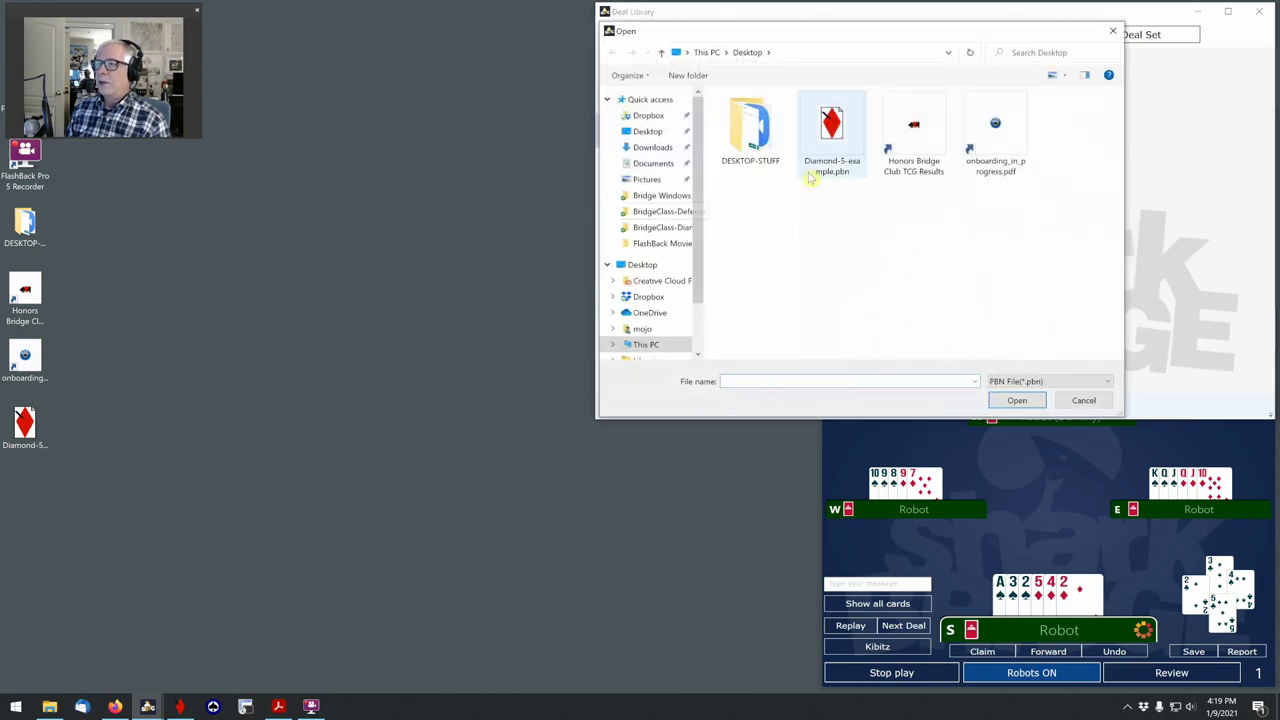
double_click(832, 128)
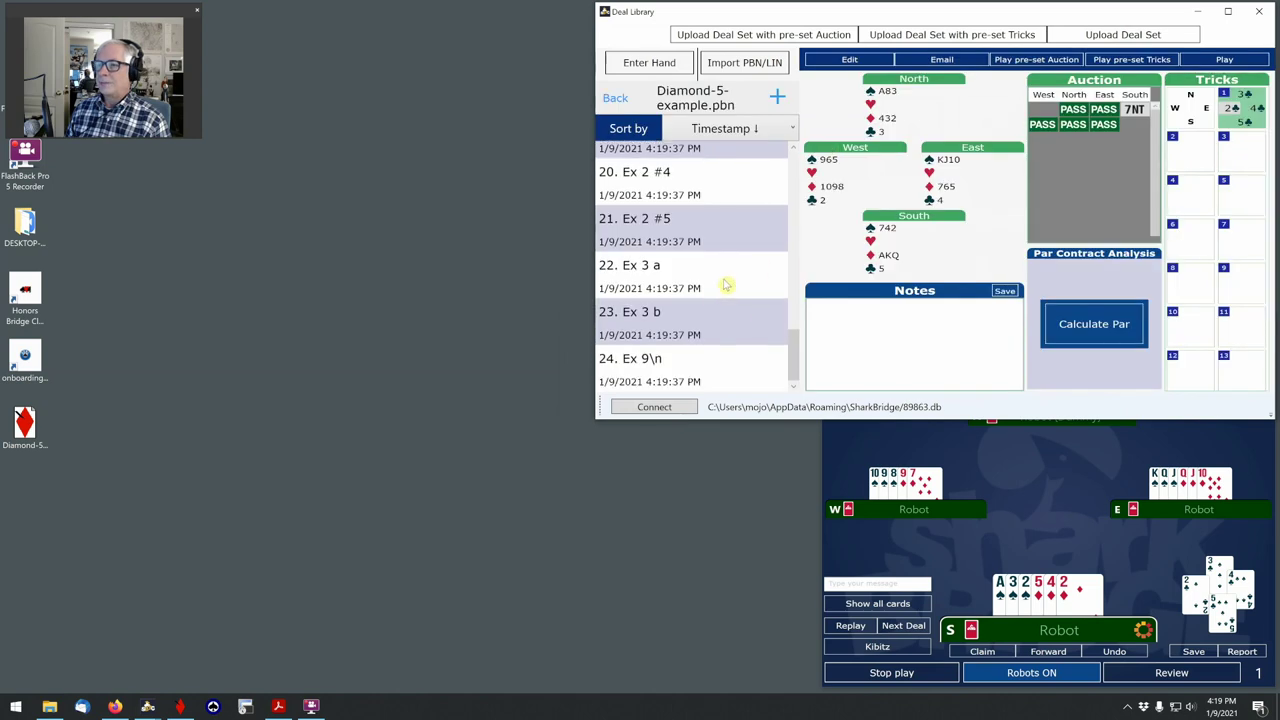
scroll(730, 300, up, 3)
scroll(729, 286, down, 4)
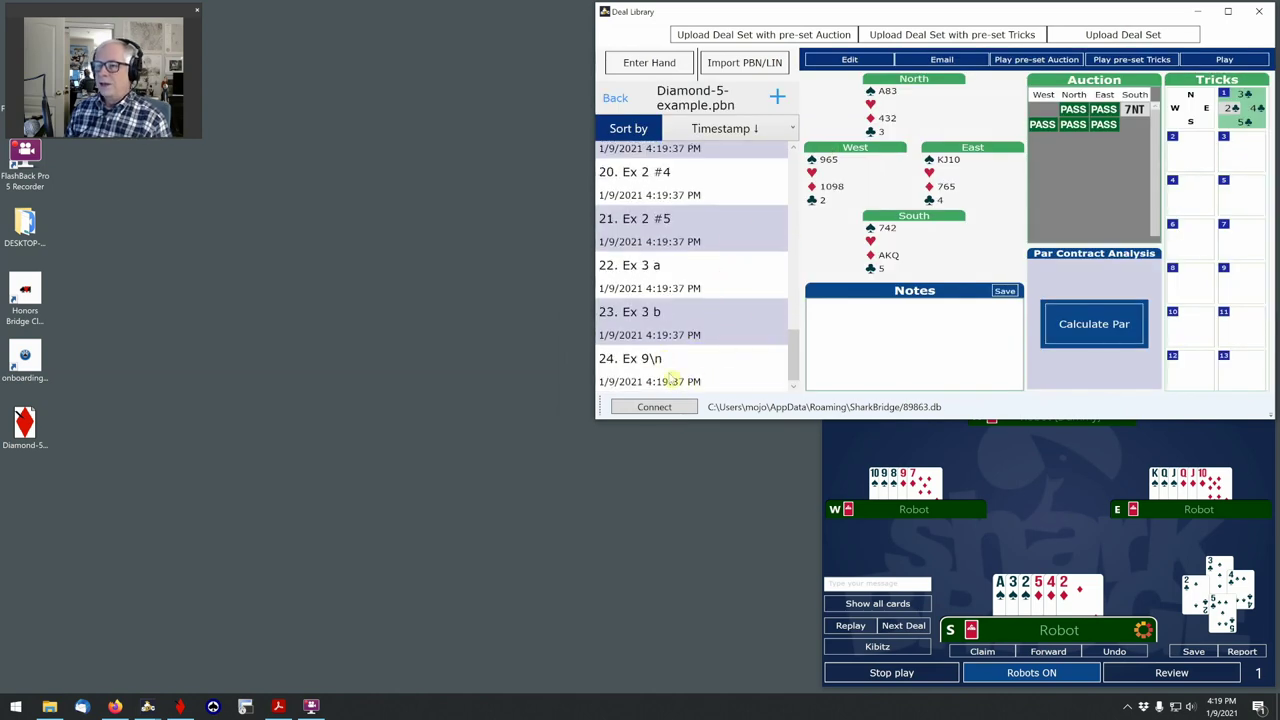
- Select deal 24 'Ex 9' and start playing it at the teacher's table, enlarging the browser window
click(689, 373)
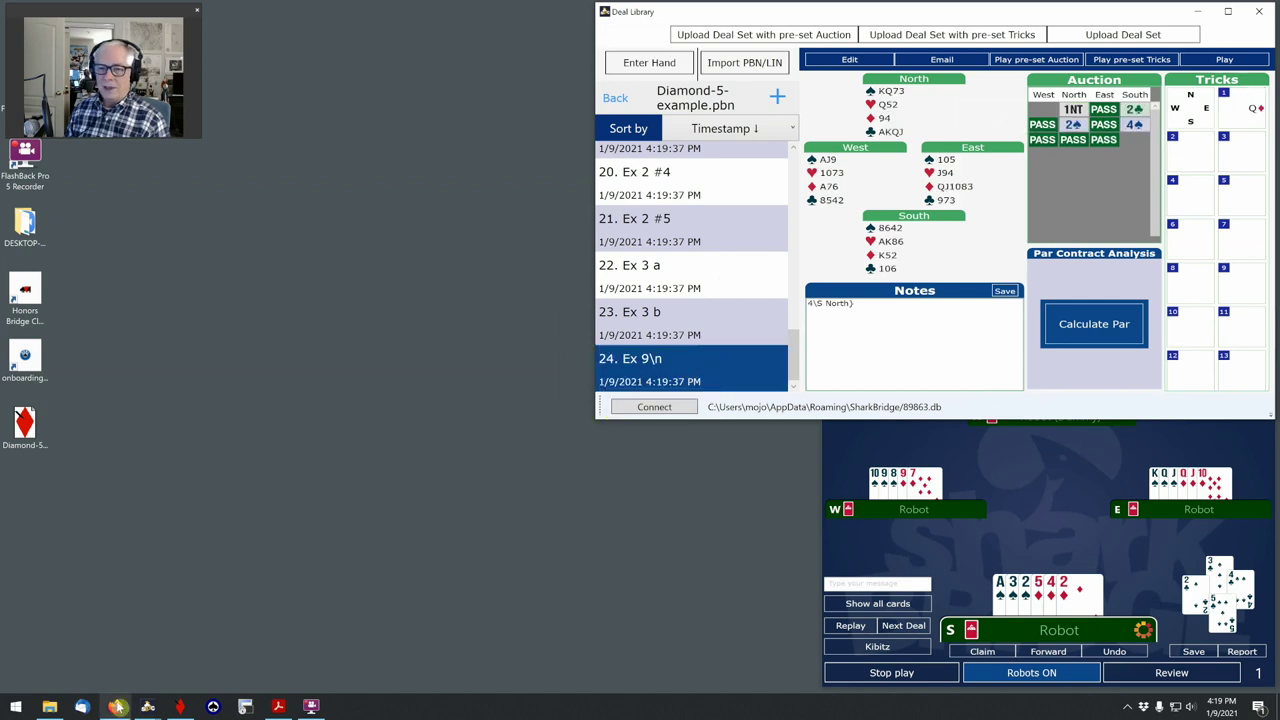
mouse_move(115, 706)
click(116, 640)
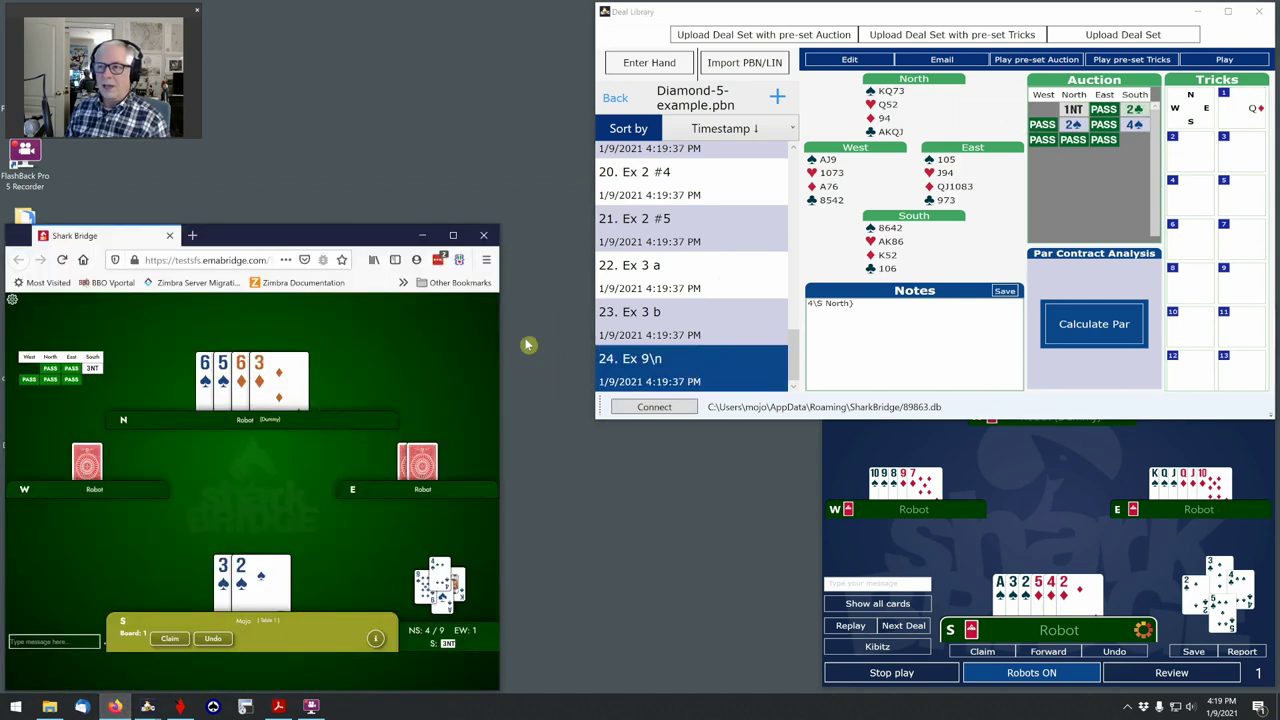
click(1234, 62)
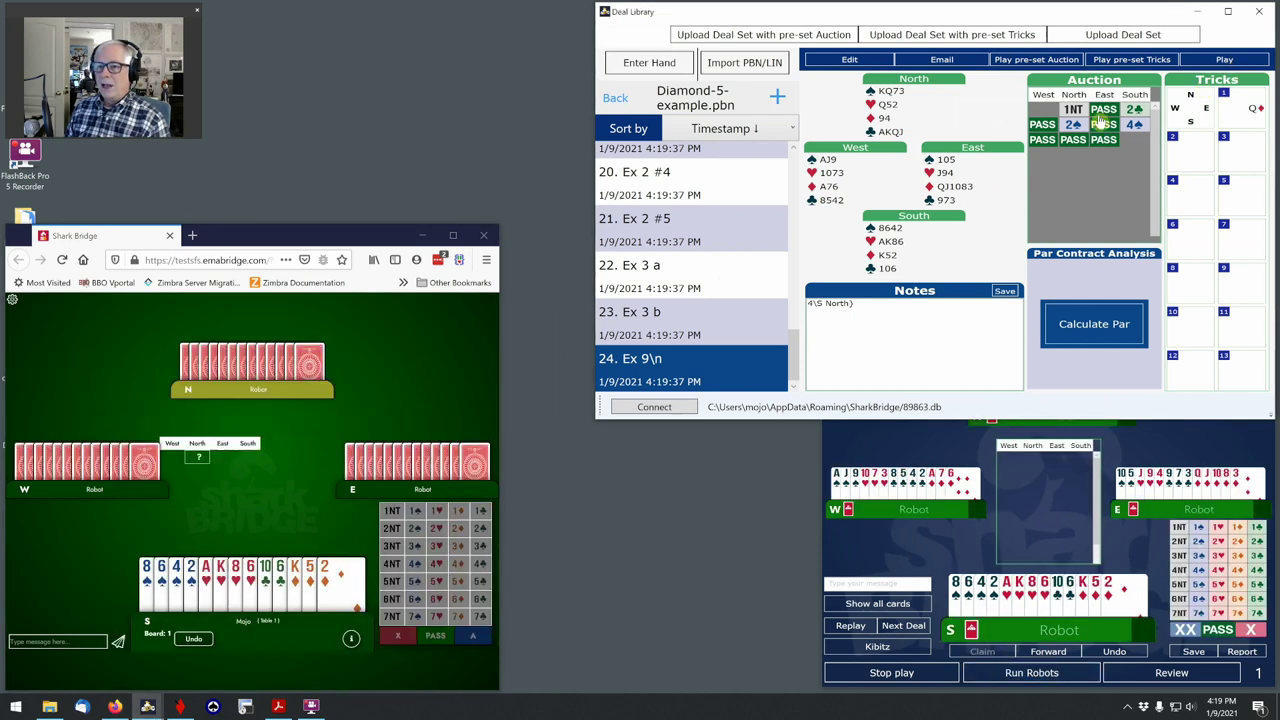
click(900, 438)
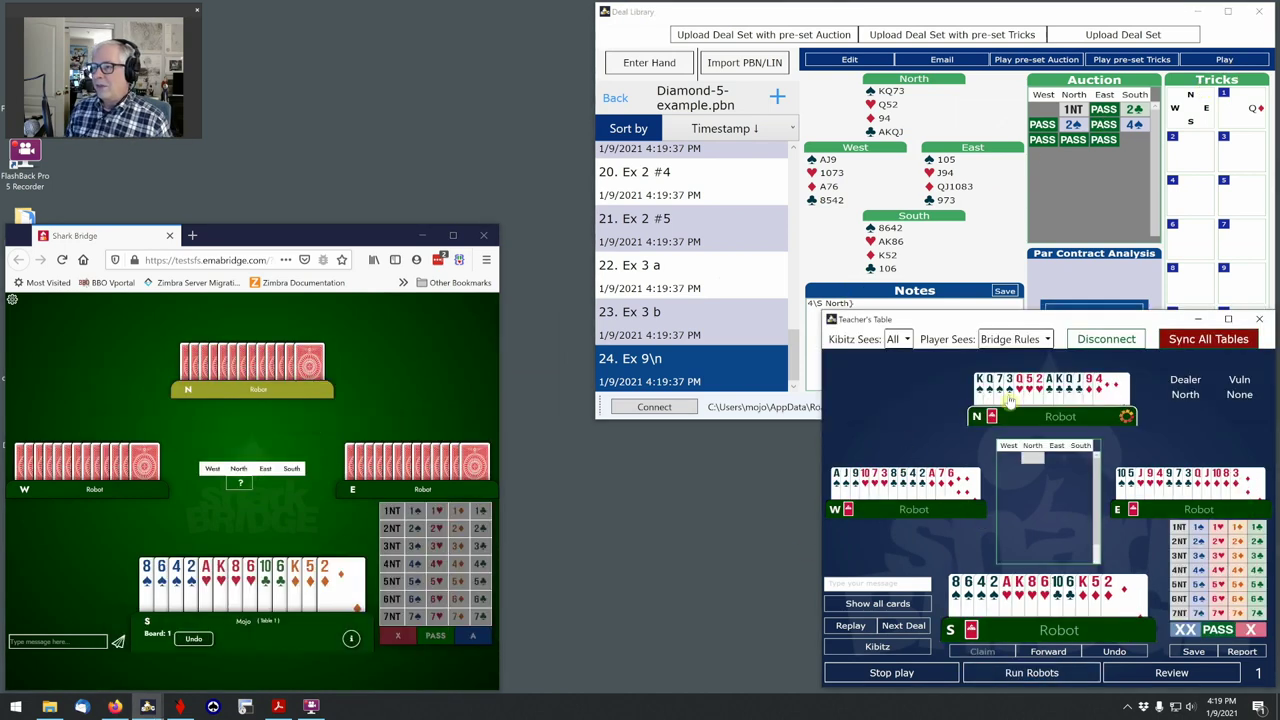
click(872, 610)
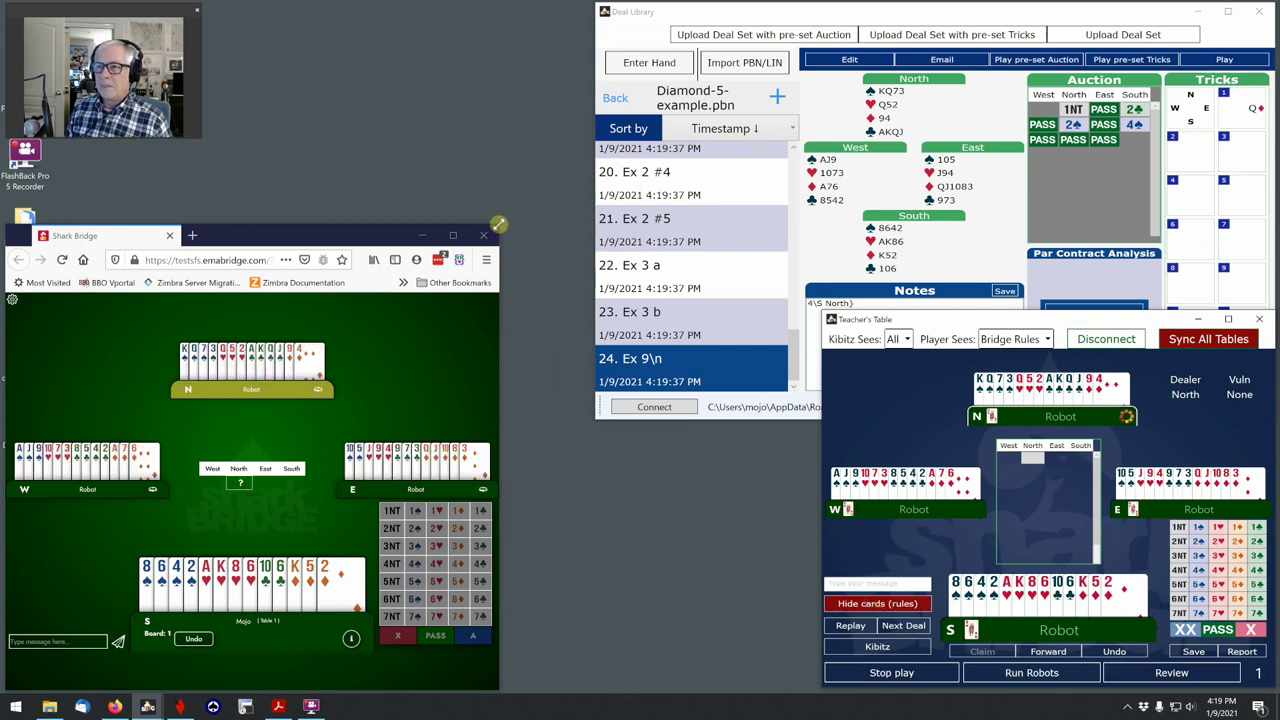
drag(500, 226, 616, 144)
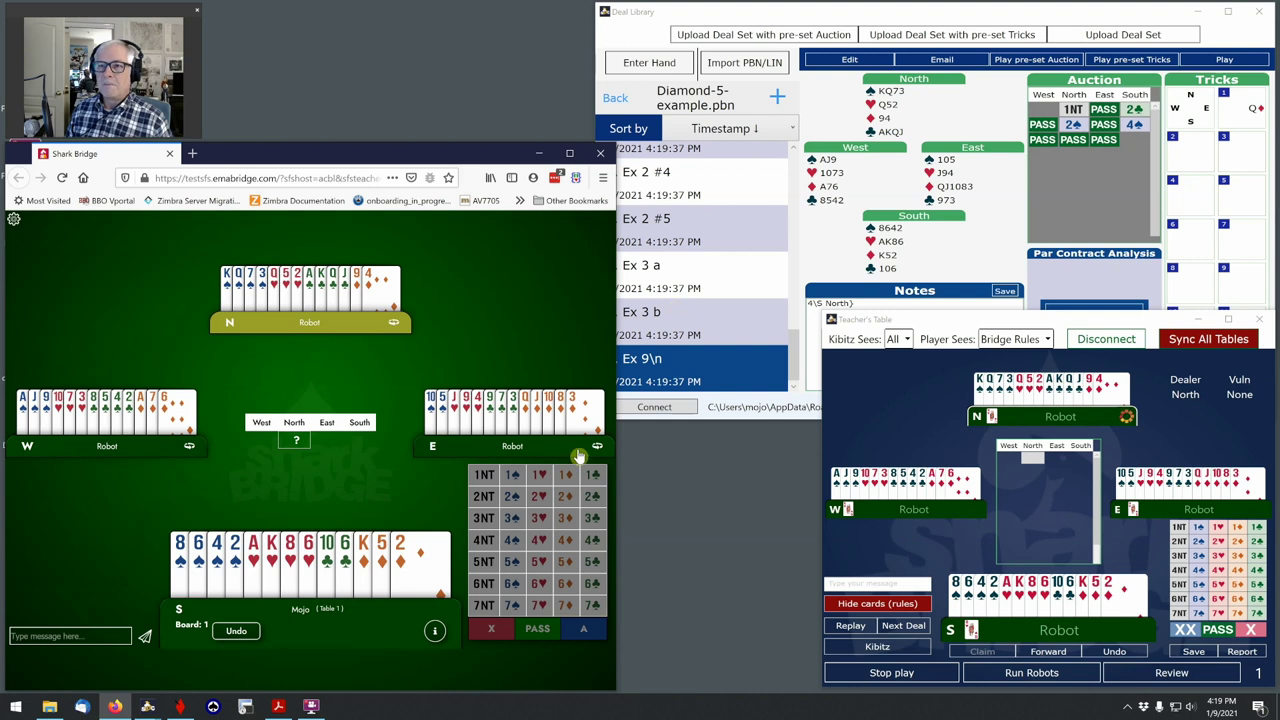
click(877, 604)
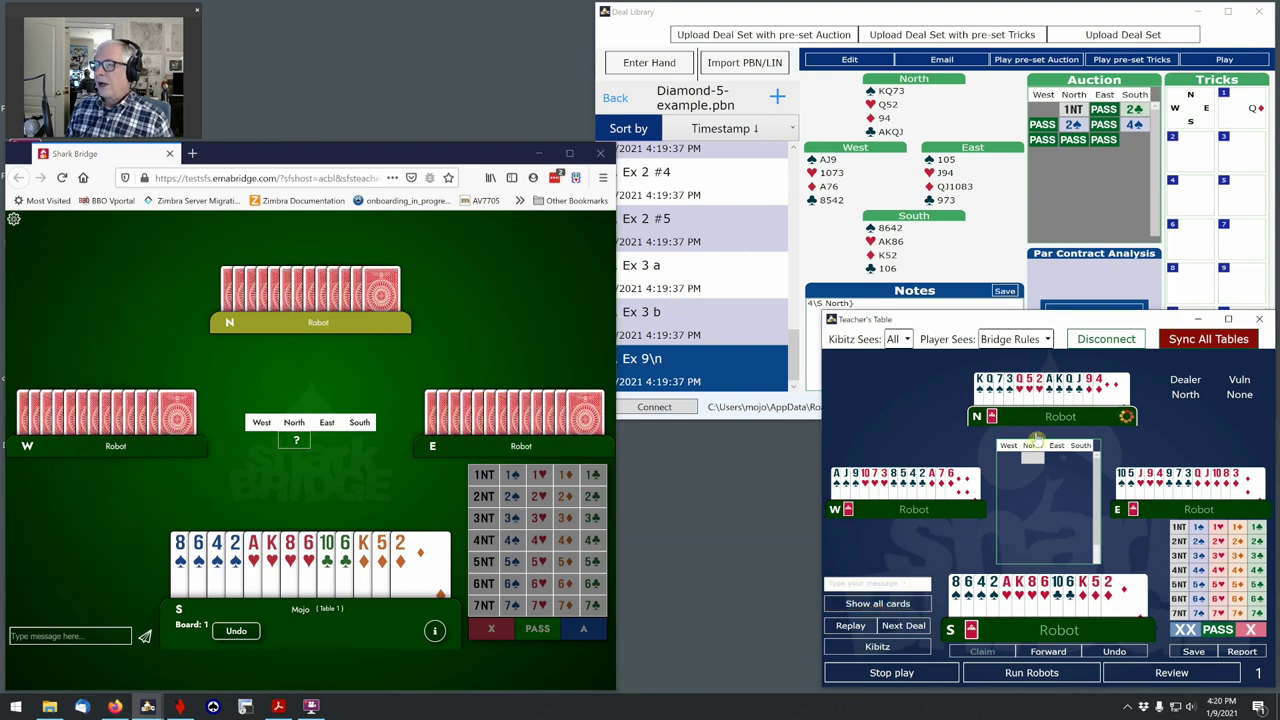
- Bid 1NT for North, Pass for East and 2♣ for South
click(1180, 528)
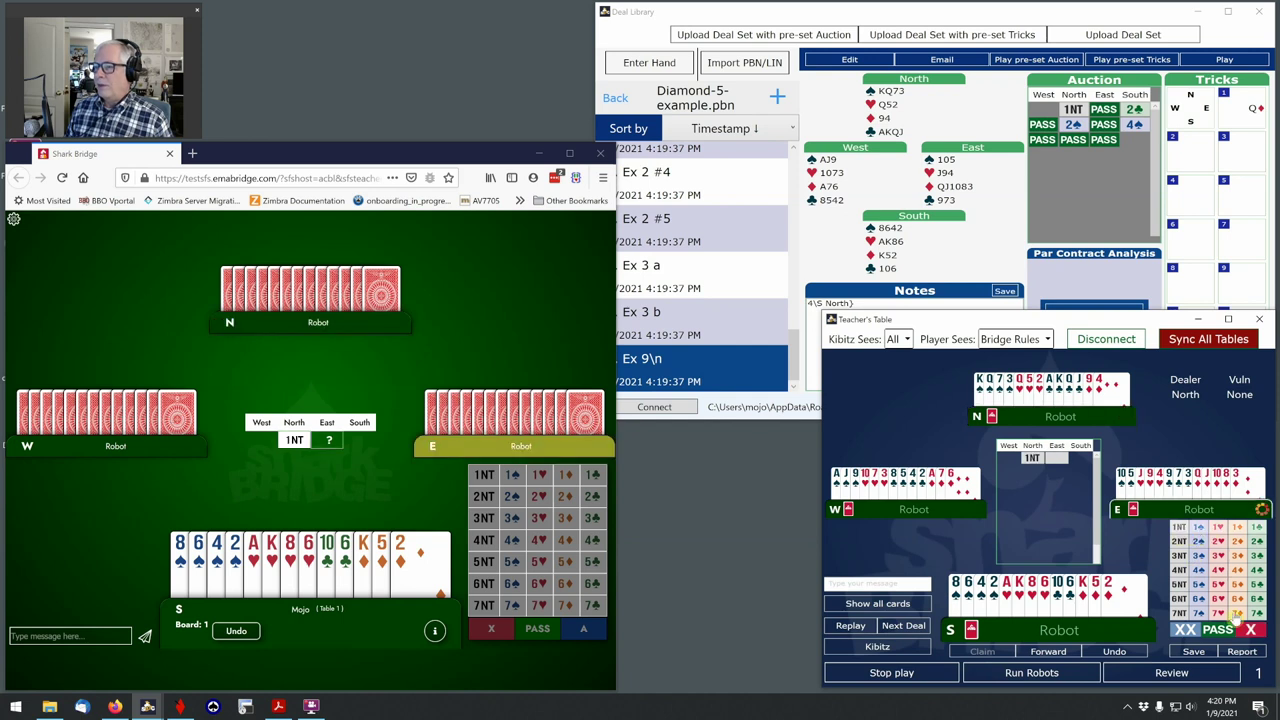
click(1218, 630)
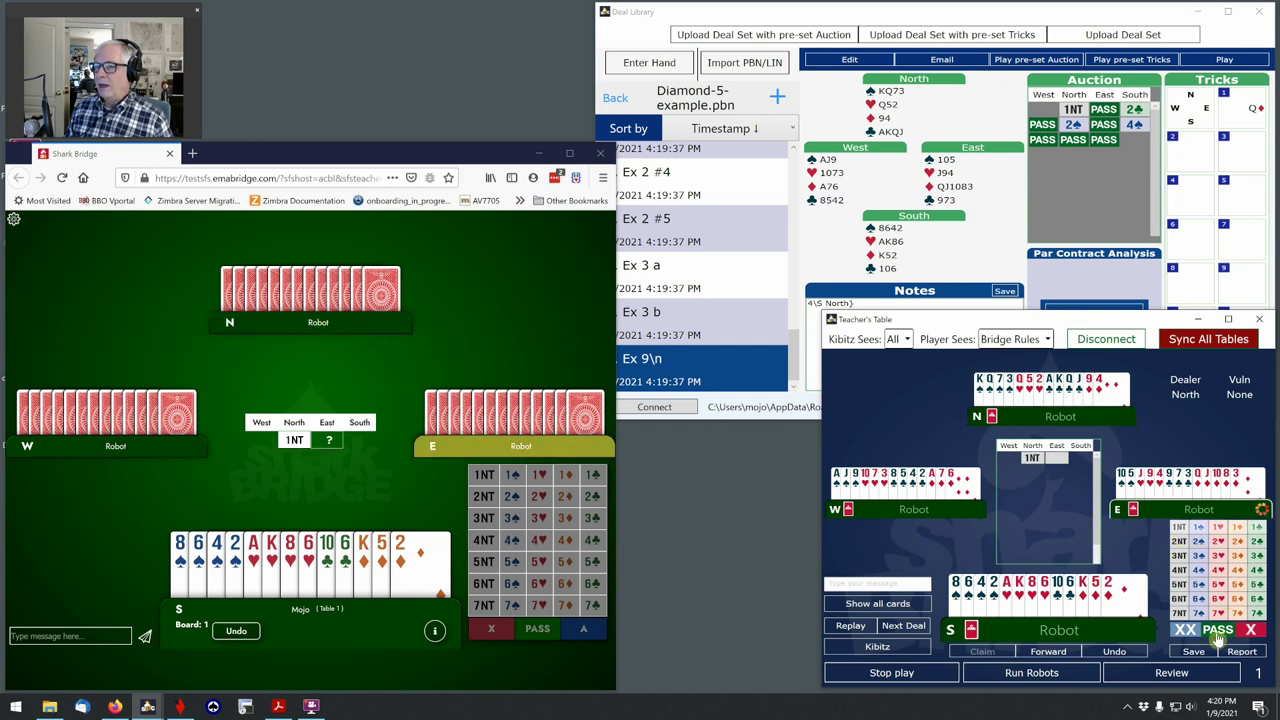
click(1258, 541)
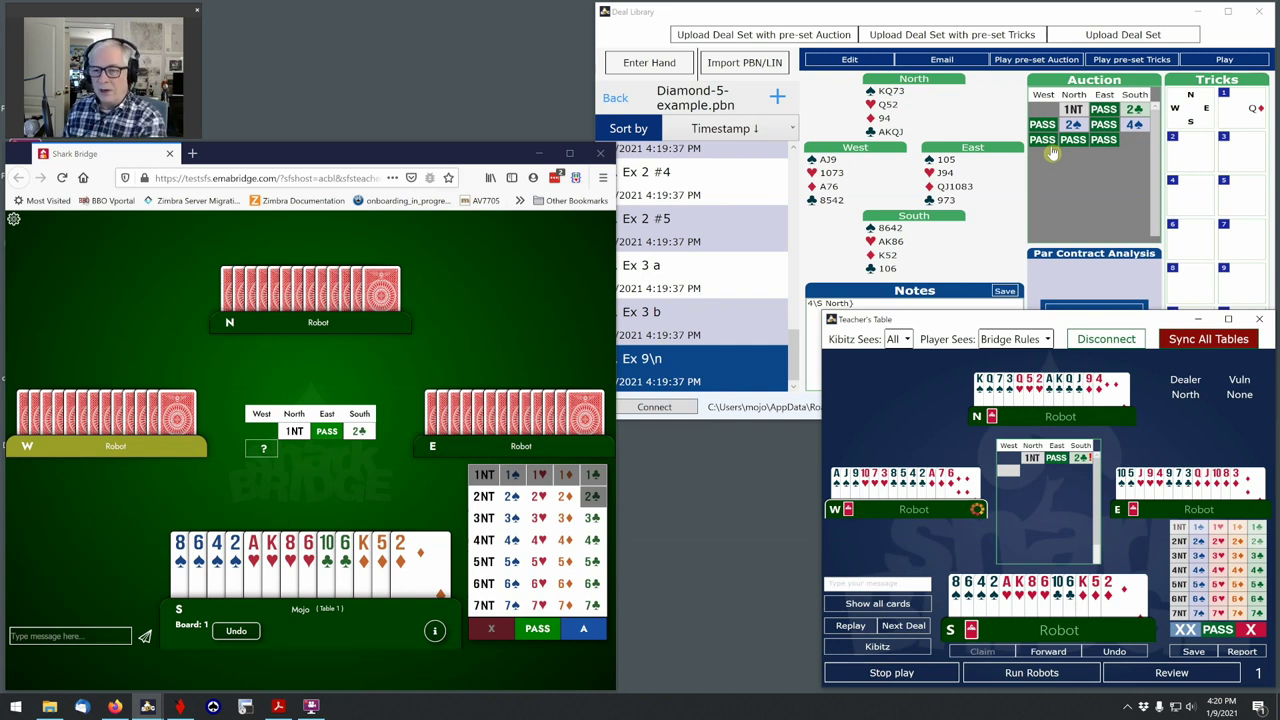
- Replay Ex 9 with its pre-set auction to 4♠ by North and lead the ♦Q
click(1038, 60)
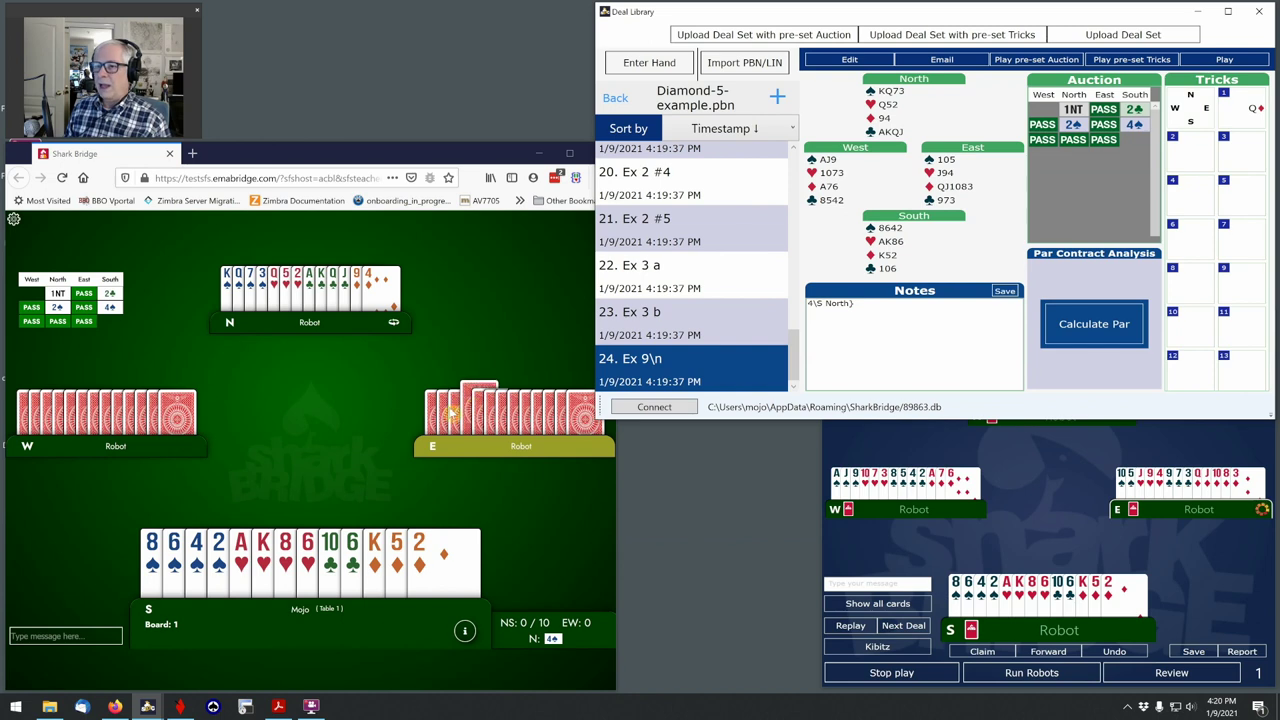
click(1196, 488)
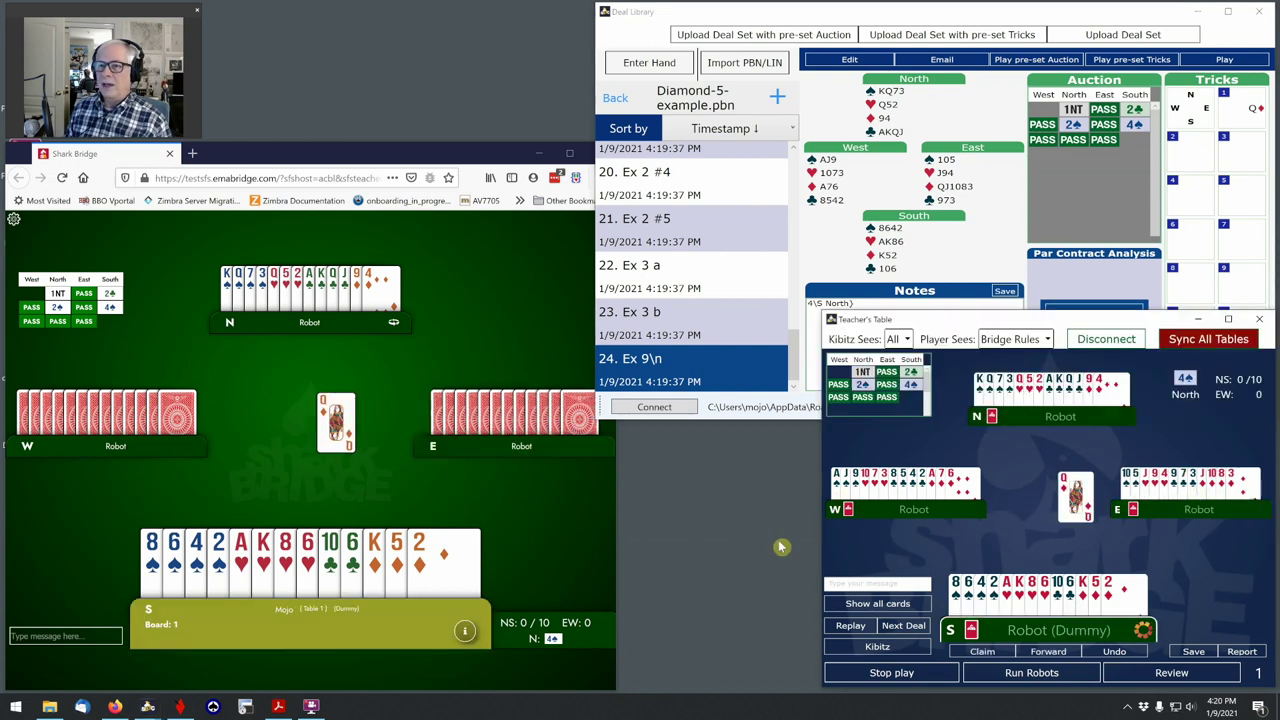
click(1146, 63)
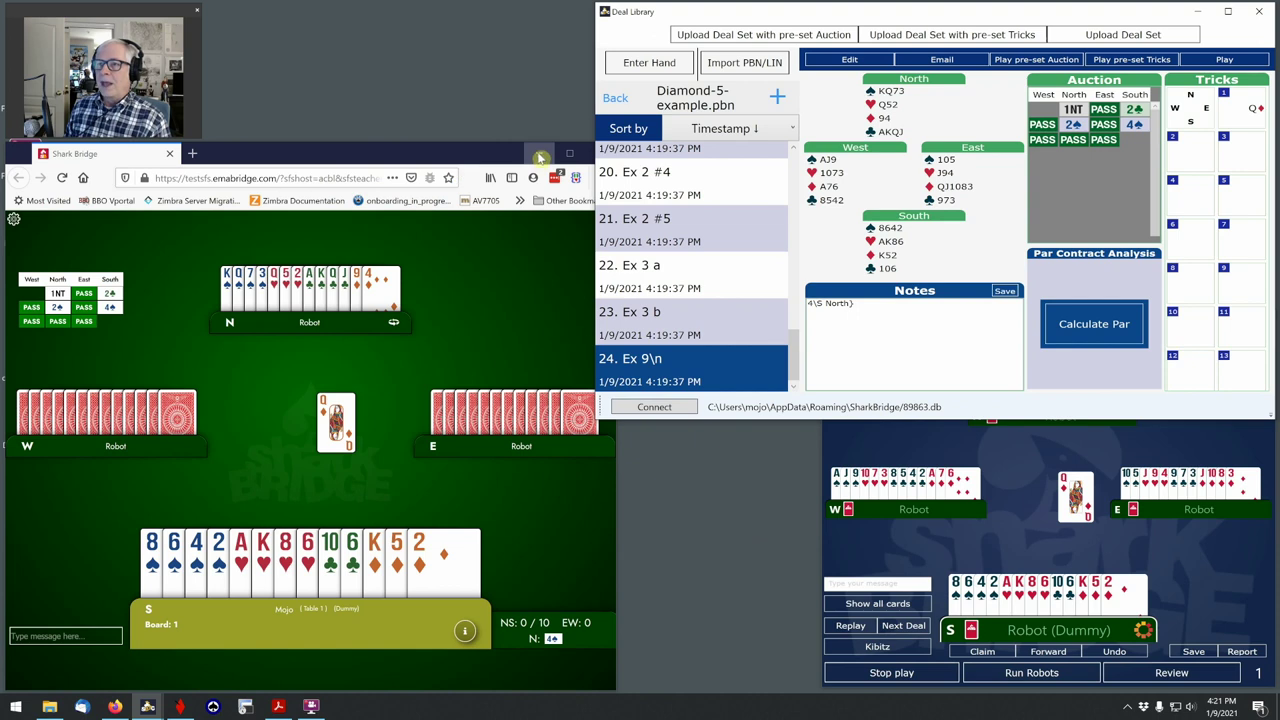
- Minimize the Shark Bridge browser, then delete the Diamond-5-example.pbn group from the Deal Library, confirming with Yes
click(456, 158)
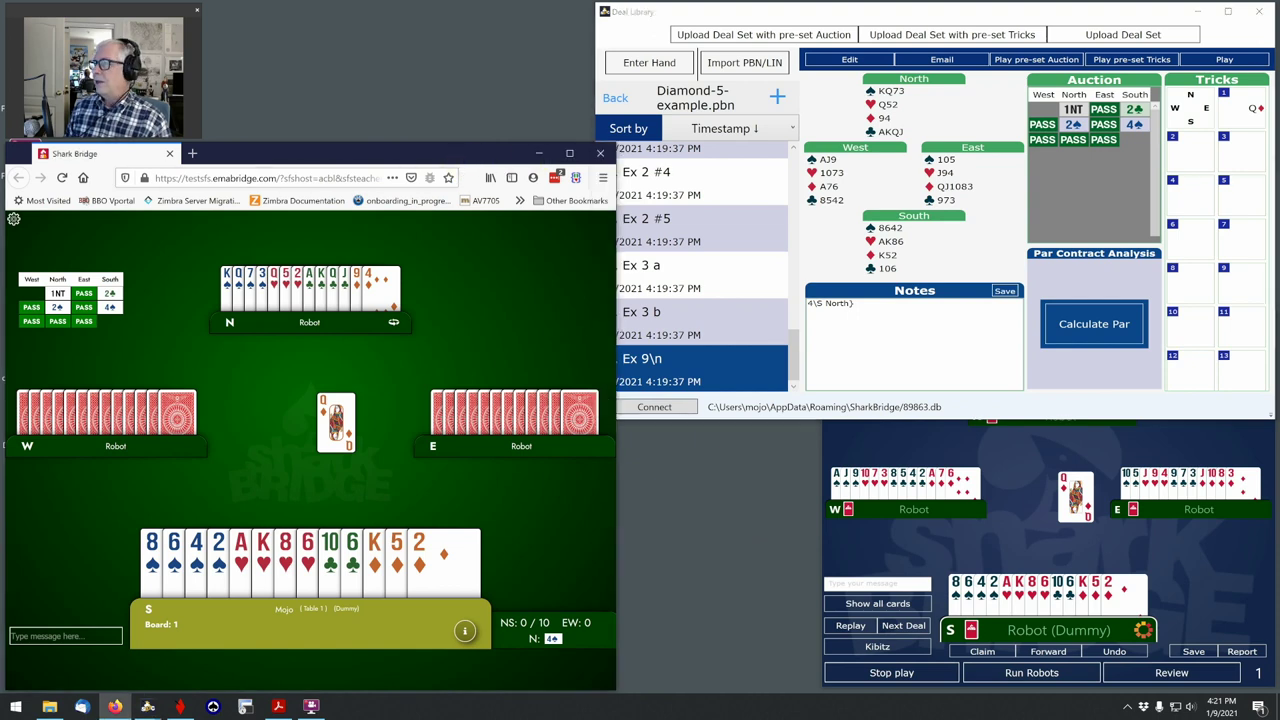
click(538, 153)
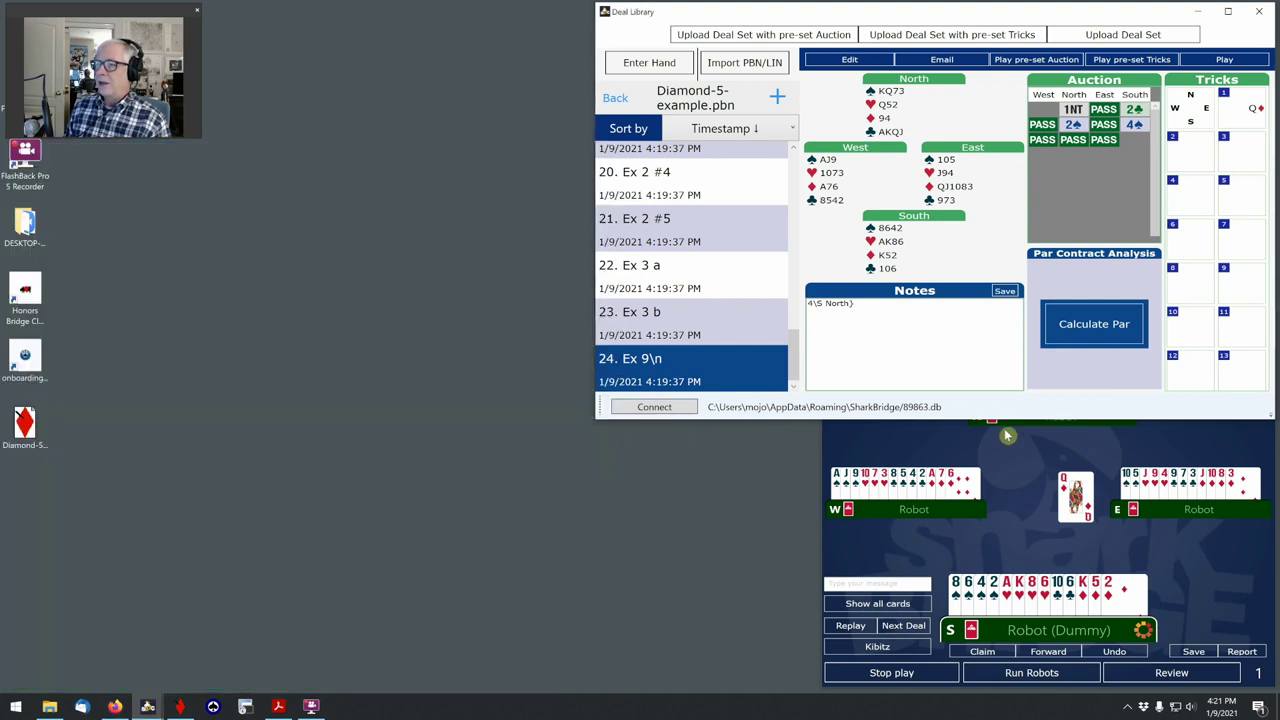
click(615, 98)
right_click(772, 206)
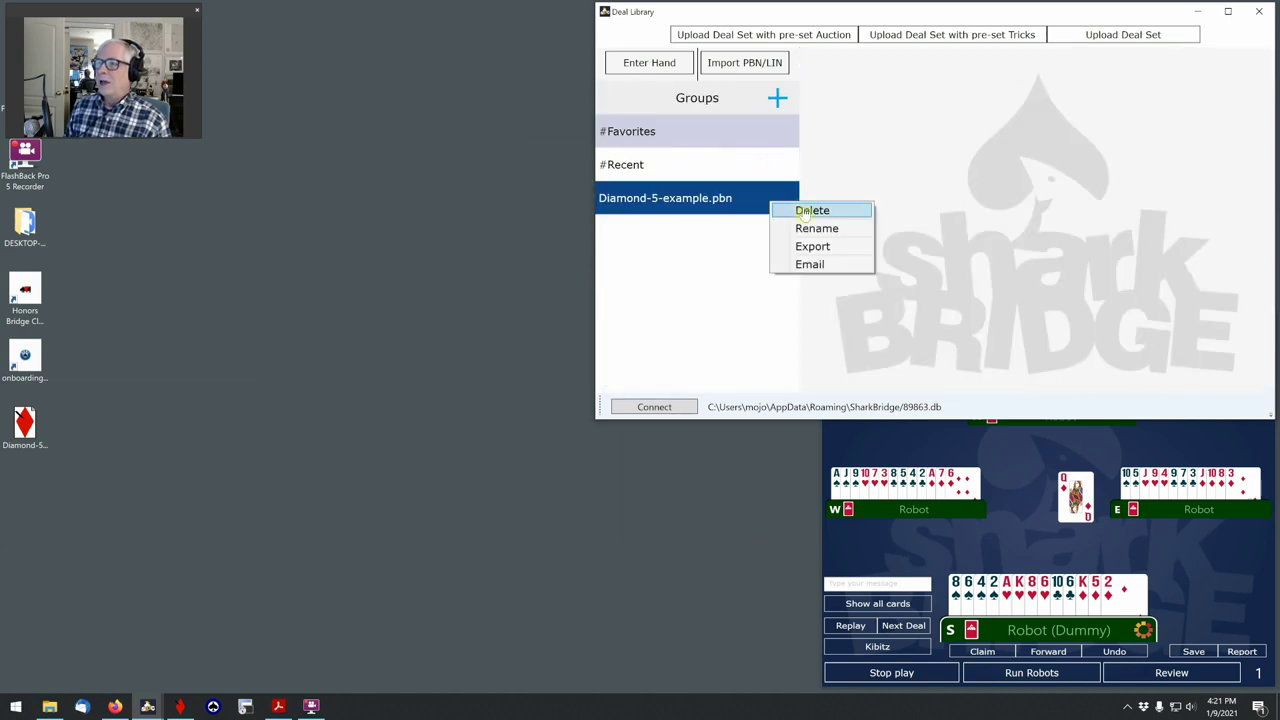
click(800, 210)
click(626, 395)
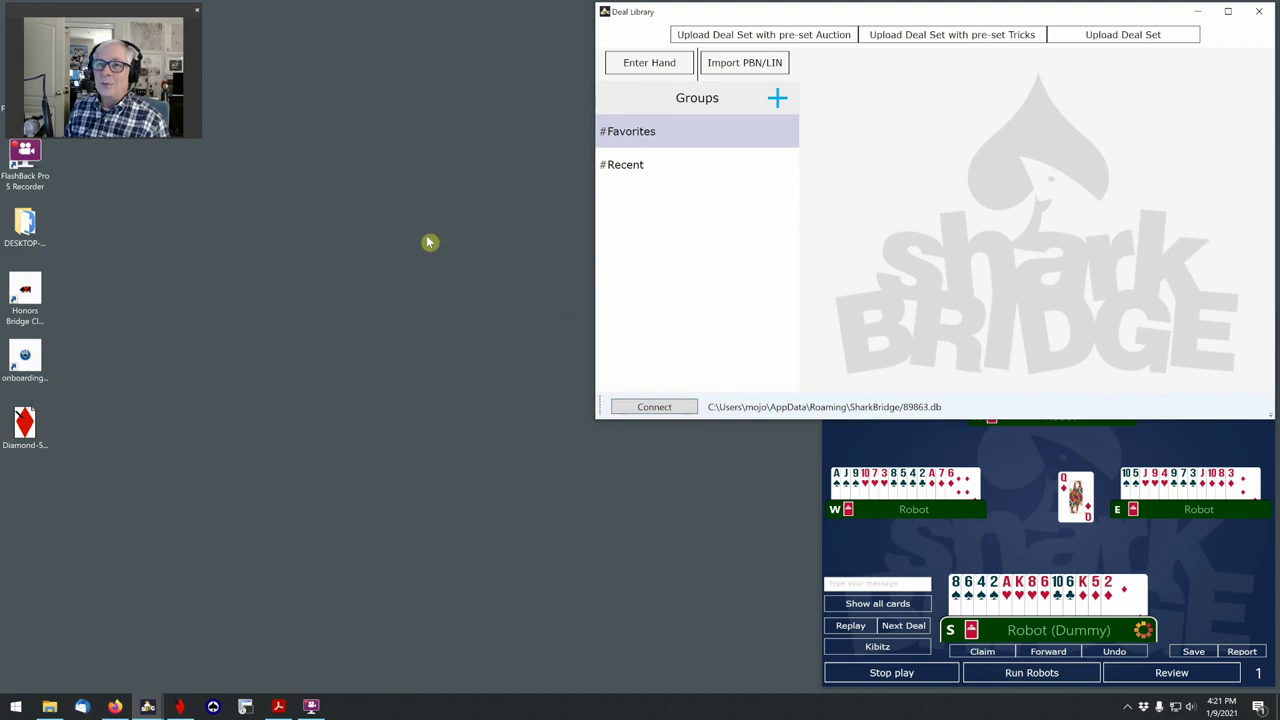